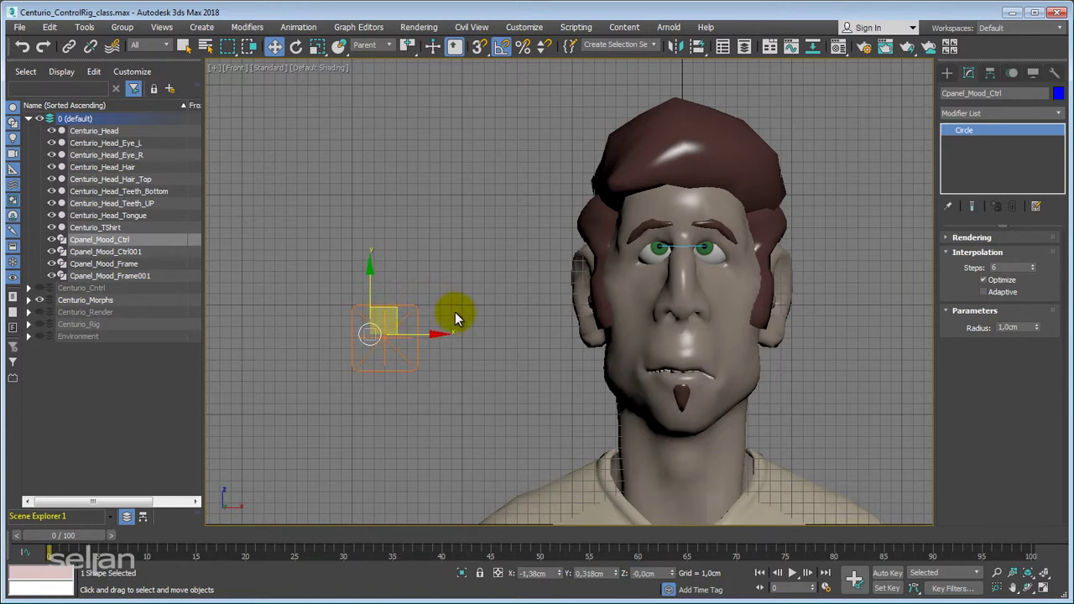
Select the Centurio_Head mesh in the Front view to show its Skin and Morpher modifiers.
middle_drag(455, 312, 486, 296)
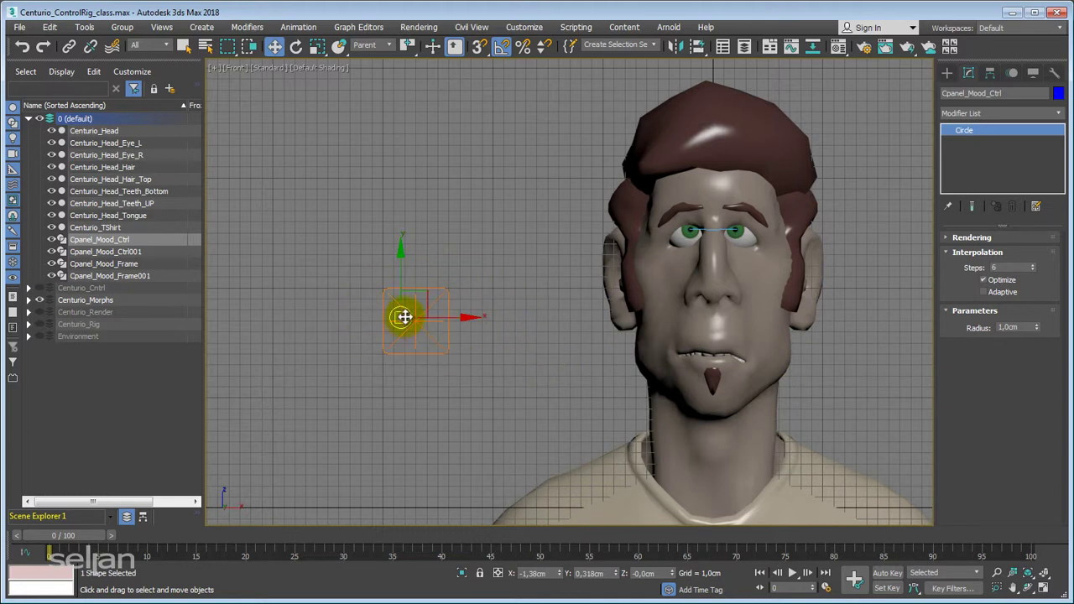
click(677, 316)
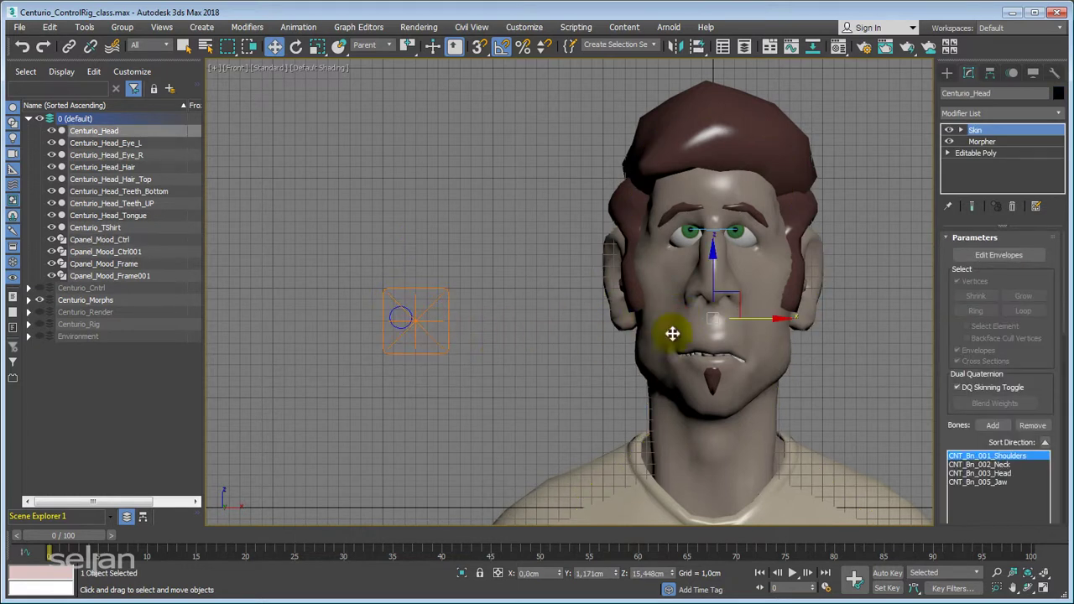
Show the Morpher channels and move the mood control right to test the smile morph.
click(984, 142)
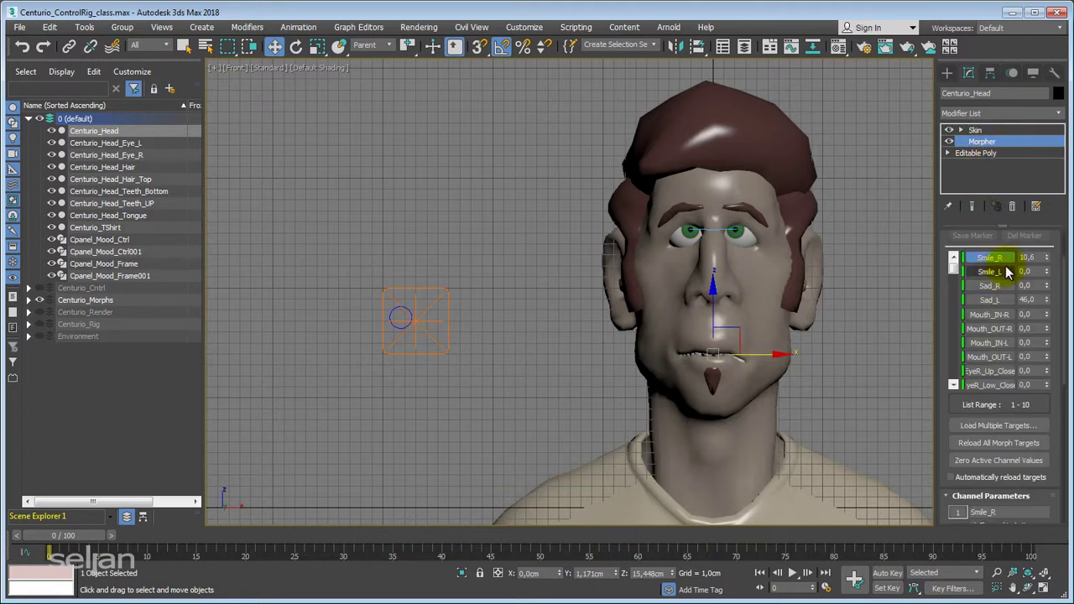
click(975, 261)
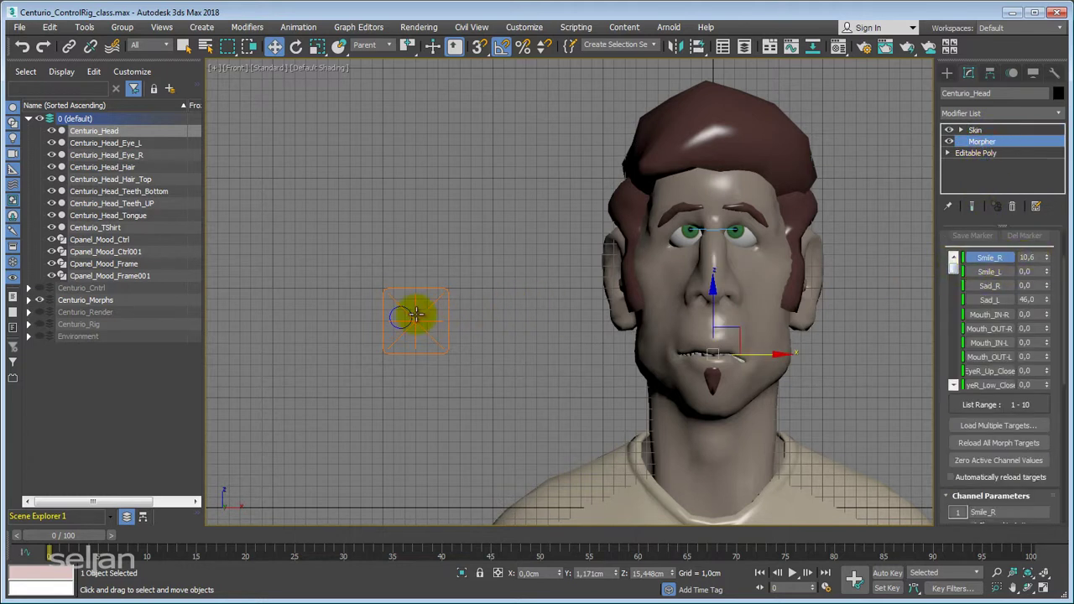
click(390, 312)
drag(431, 293, 459, 275)
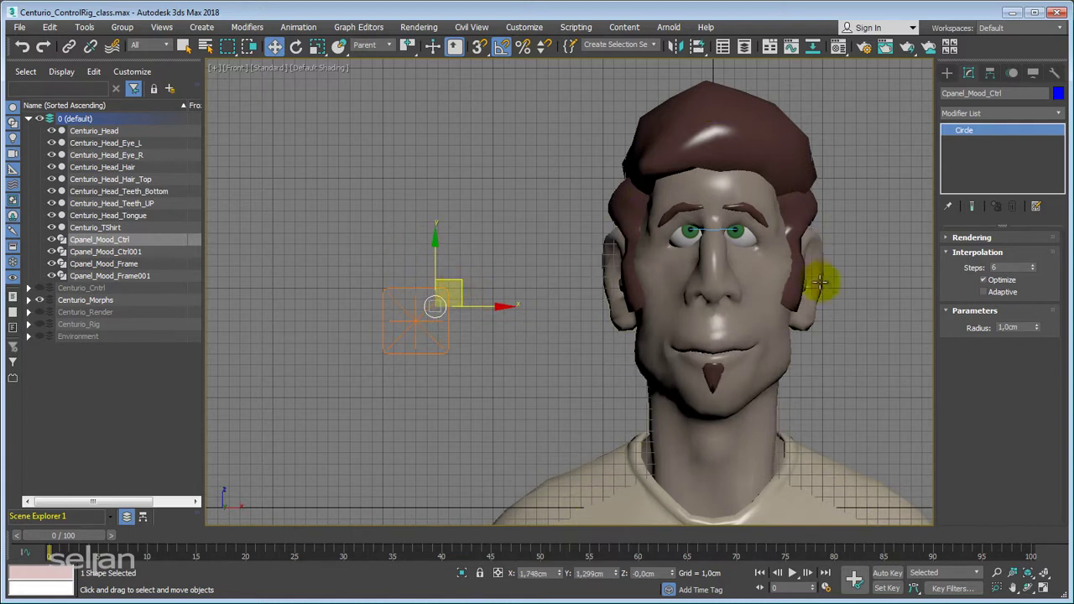
Pin the head's Morpher stack, move the mood control toward sad, zero its Y, then unpin.
click(767, 280)
click(985, 141)
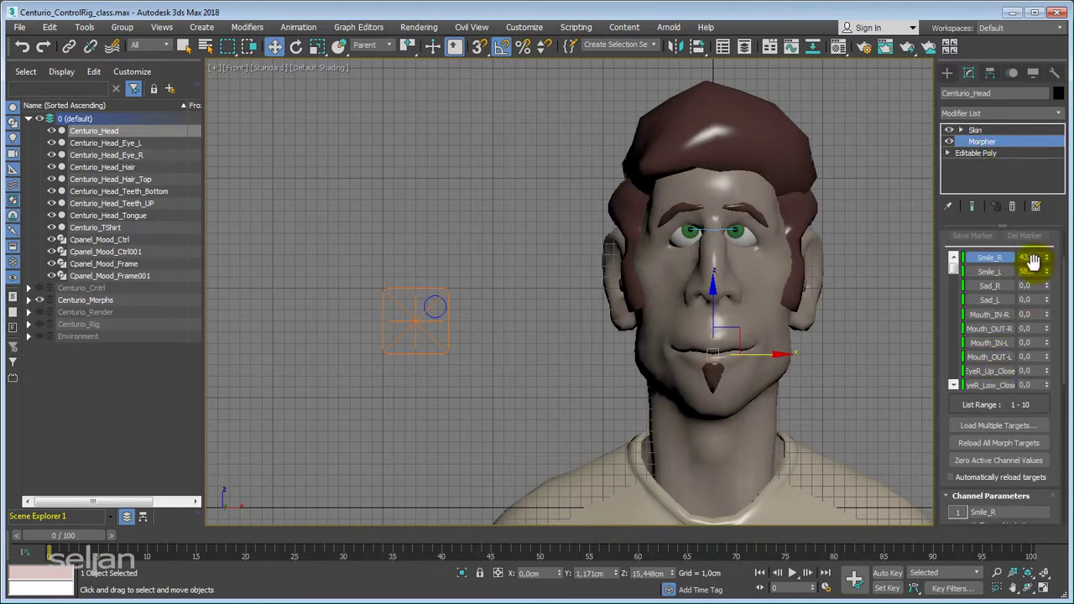
click(948, 205)
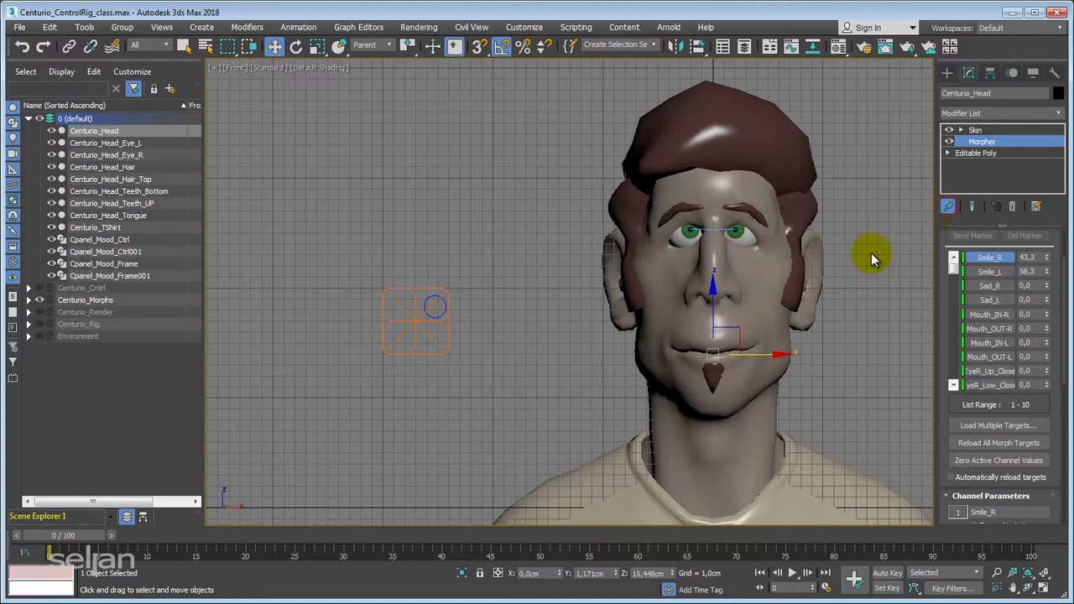
click(437, 312)
drag(455, 280, 447, 301)
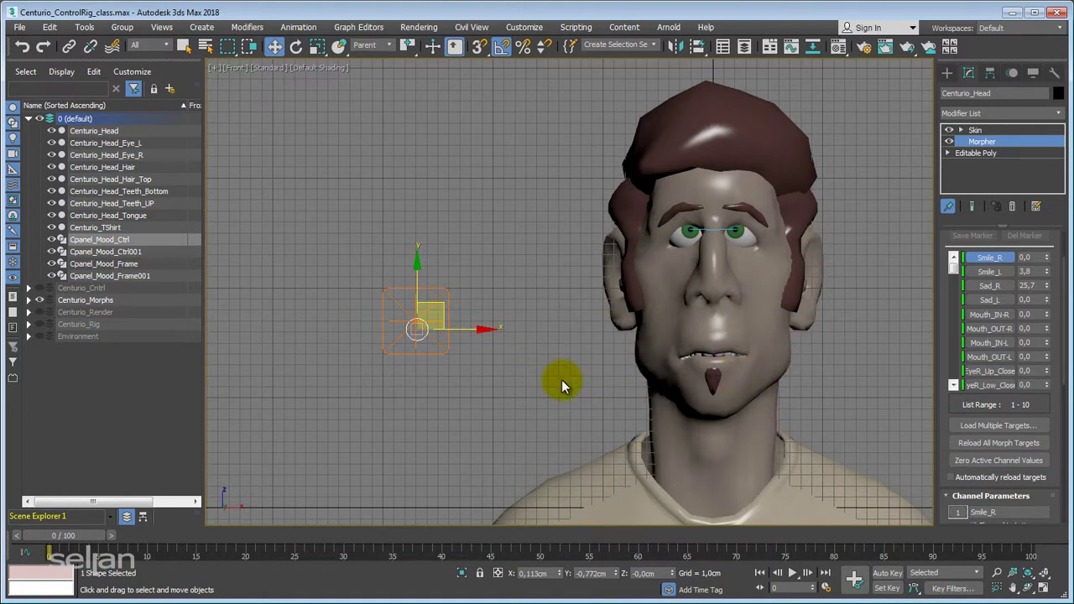
right_click(614, 573)
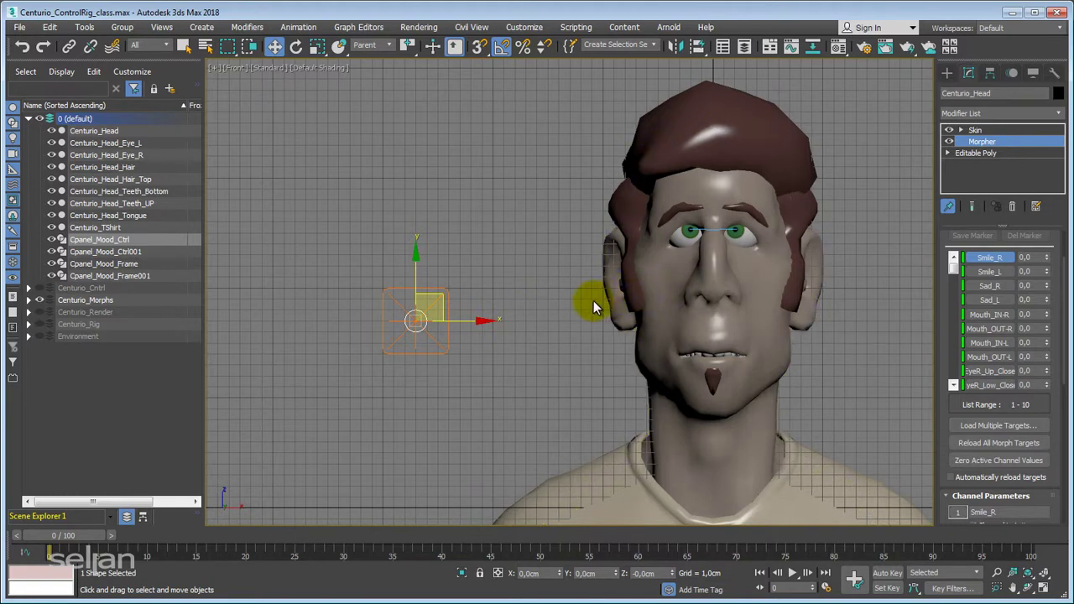
click(949, 207)
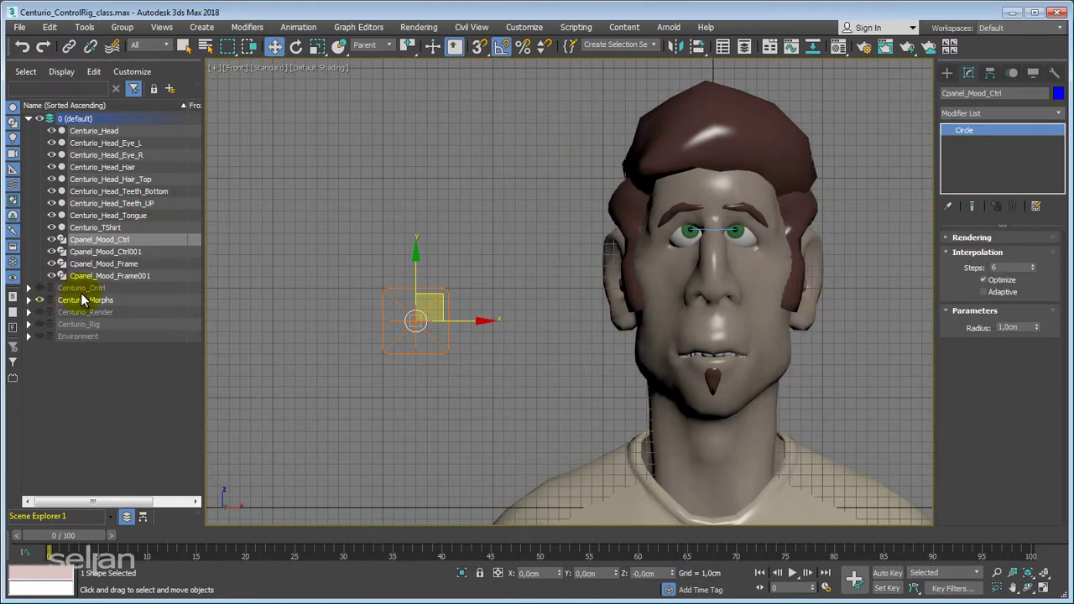
Unhide Centurio_Cntrl, select CNT_Cntrl_004_Jaw and frame it in a three-quarter perspective view.
click(39, 288)
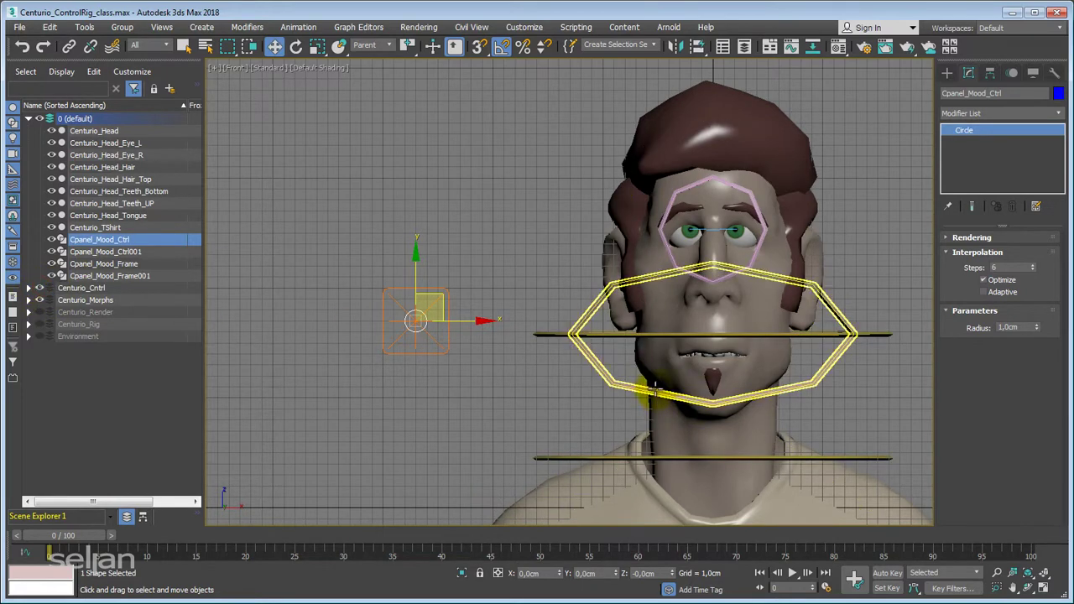
click(628, 384)
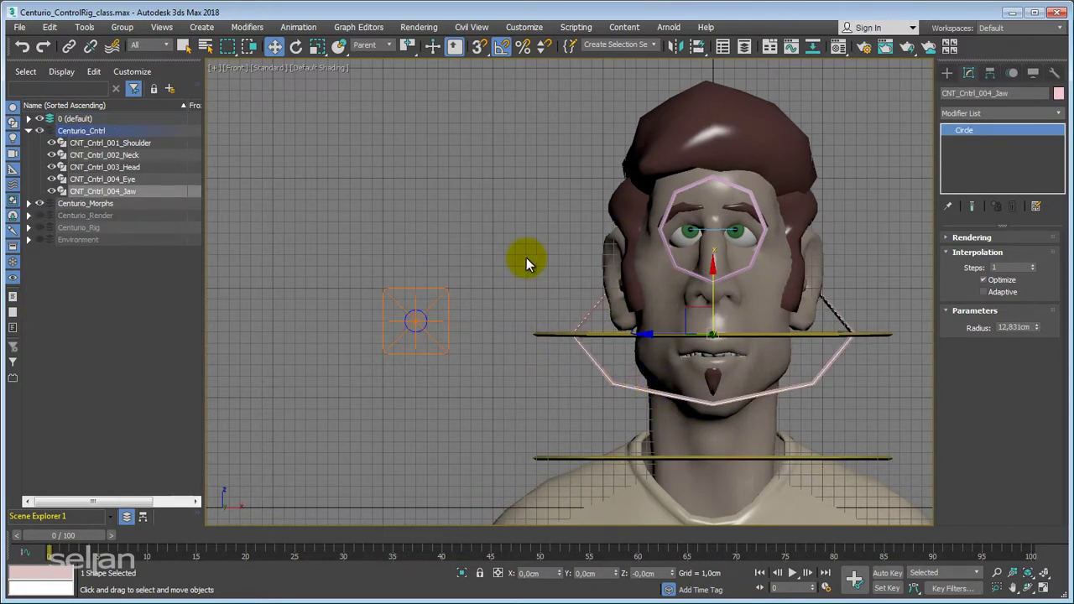
key(p)
key(z)
alt+middle_drag(526, 257, 696, 323)
Rotate the jaw control to open the character's mouth.
key(e)
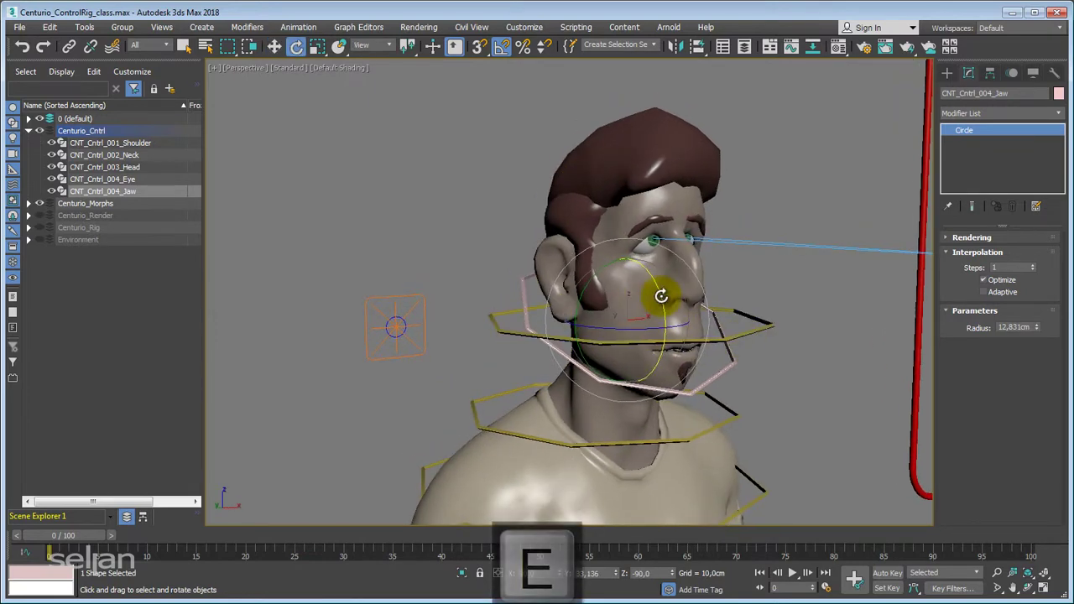
drag(661, 295, 671, 312)
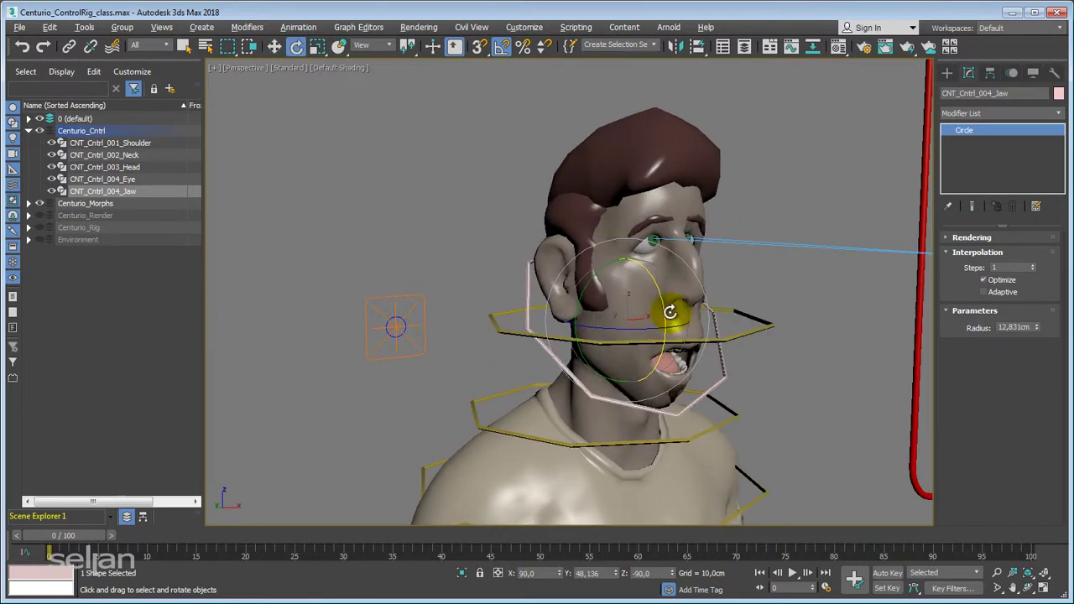
alt+middle_drag(671, 312, 618, 307)
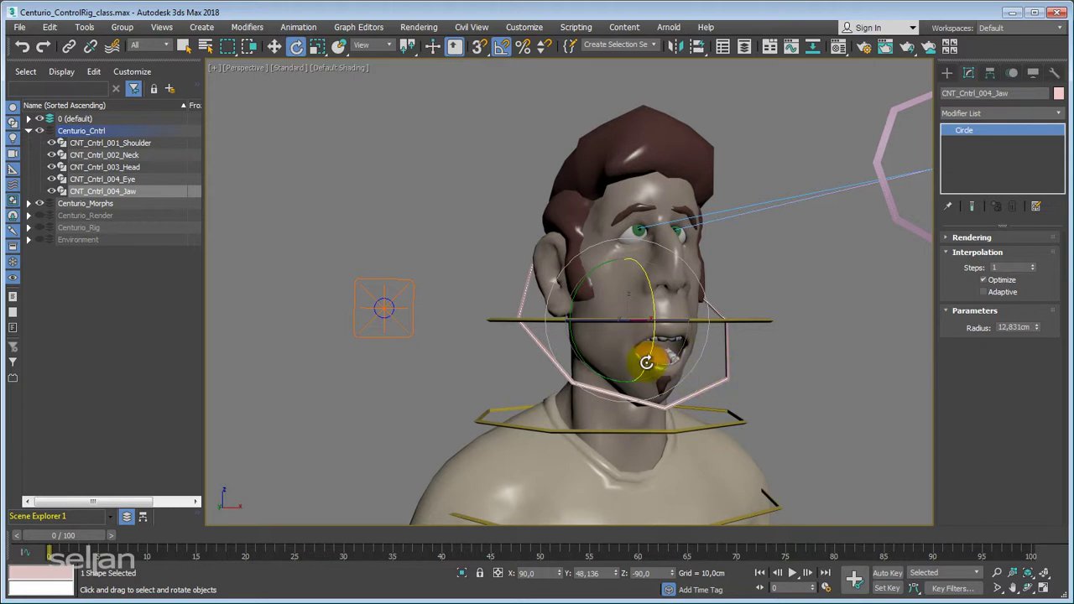
drag(646, 363, 740, 351)
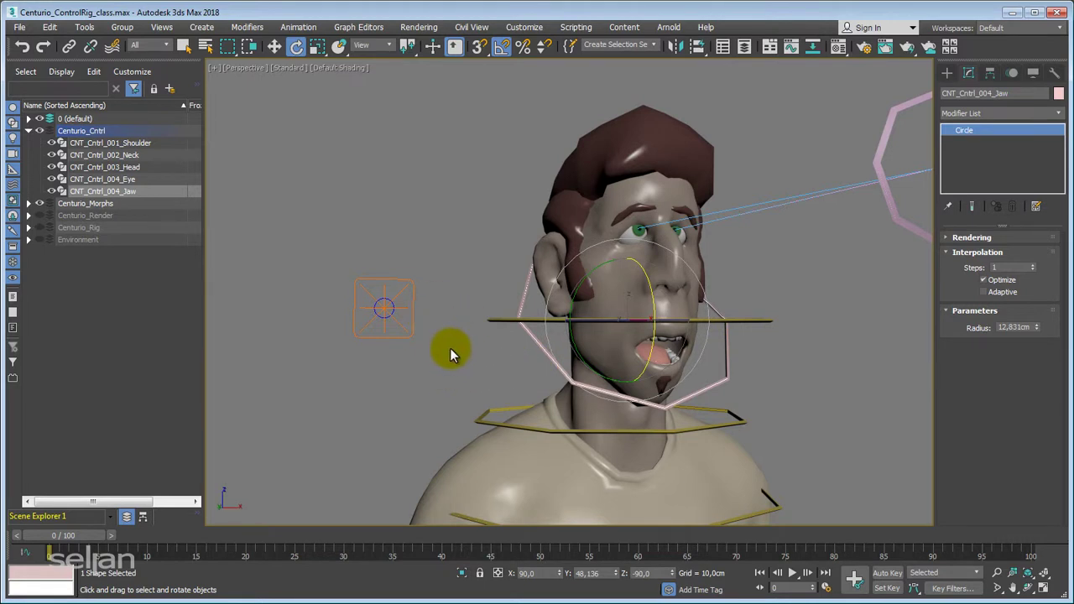
alt+middle_drag(453, 352, 432, 336)
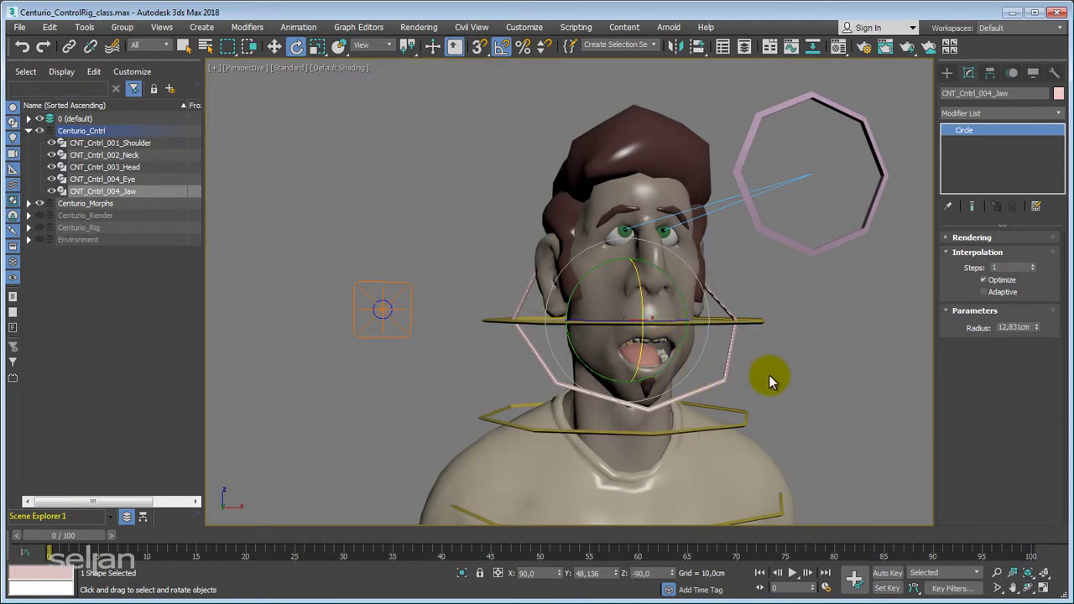
Reset the jaw control with Transform To Zero to close the mouth.
right_click(719, 362)
right_click(740, 256)
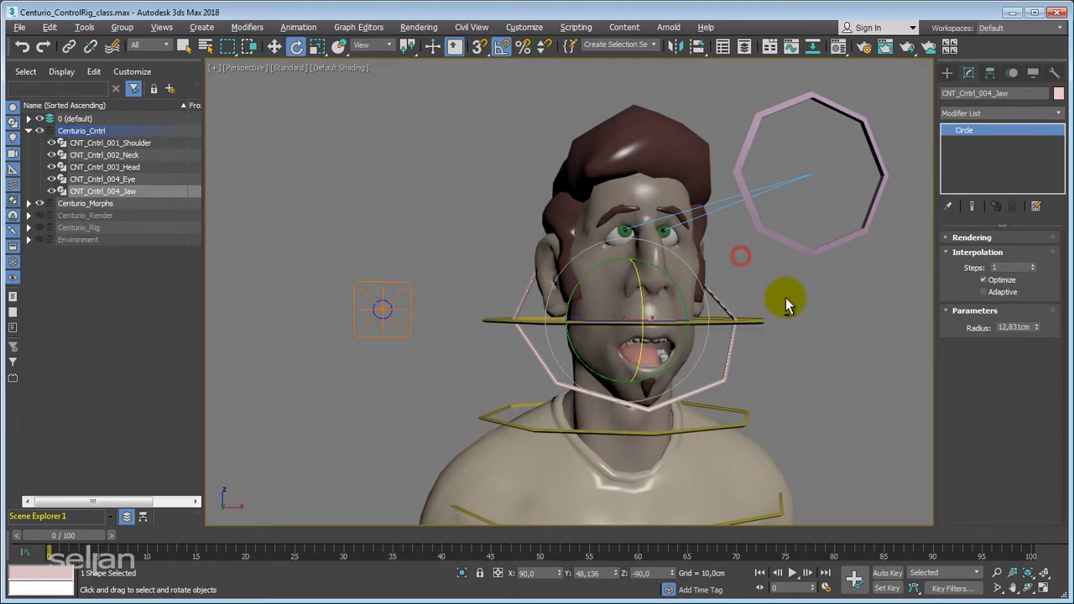
right_click(781, 293)
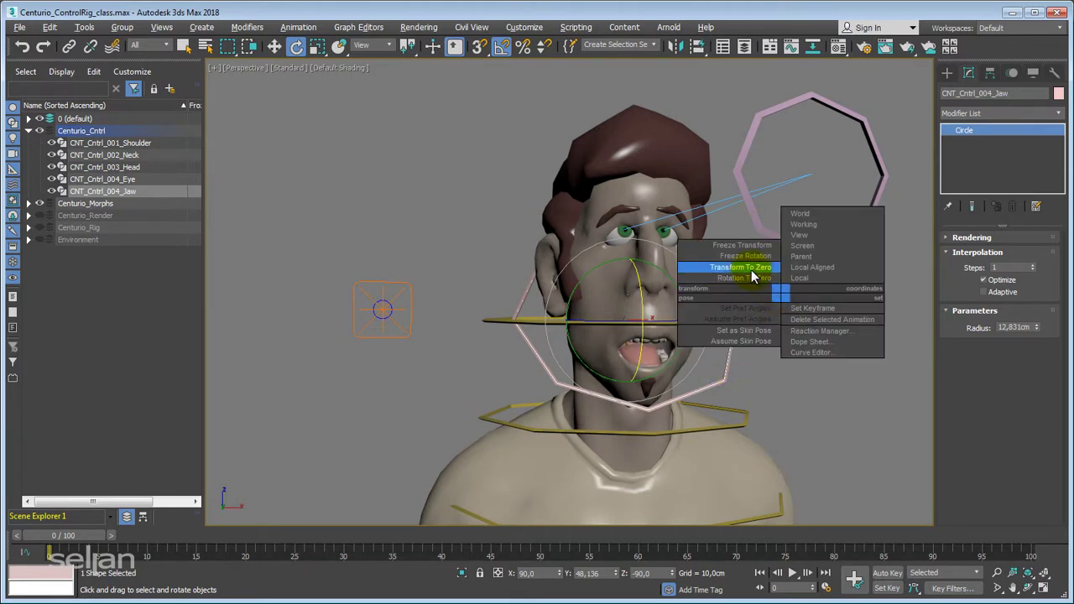
click(752, 273)
mouse_move(813, 338)
alt+middle_down()
mouse_move(776, 343)
mouse_move(817, 340)
mouse_move(809, 346)
alt+middle_up()
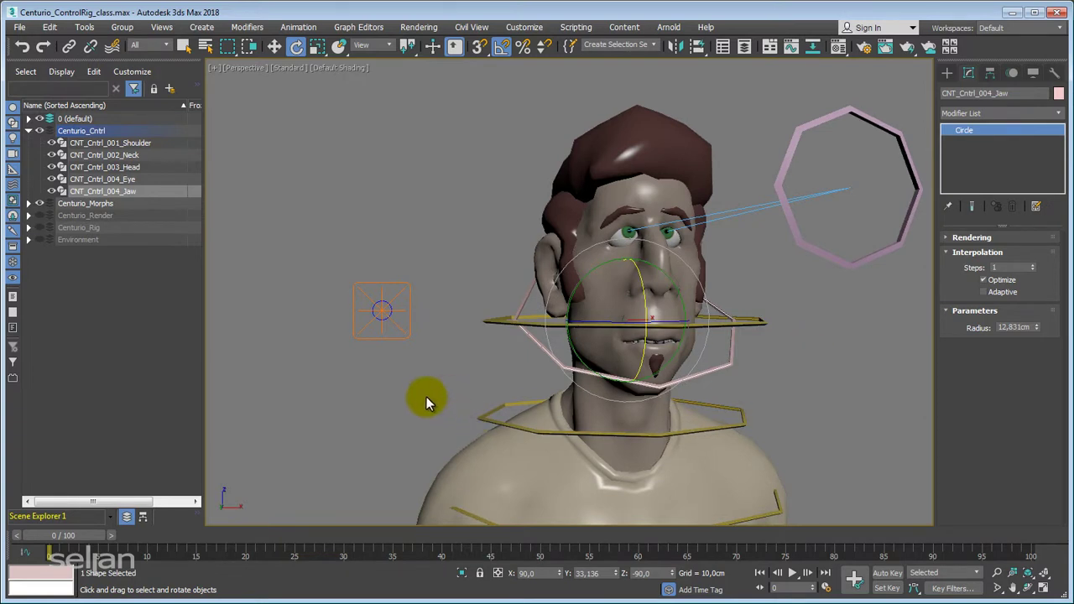
Turn on Edged Faces and test-rotate the jaw, undoing each rotation so the mouth stays closed.
alt+middle_drag(422, 393, 574, 394)
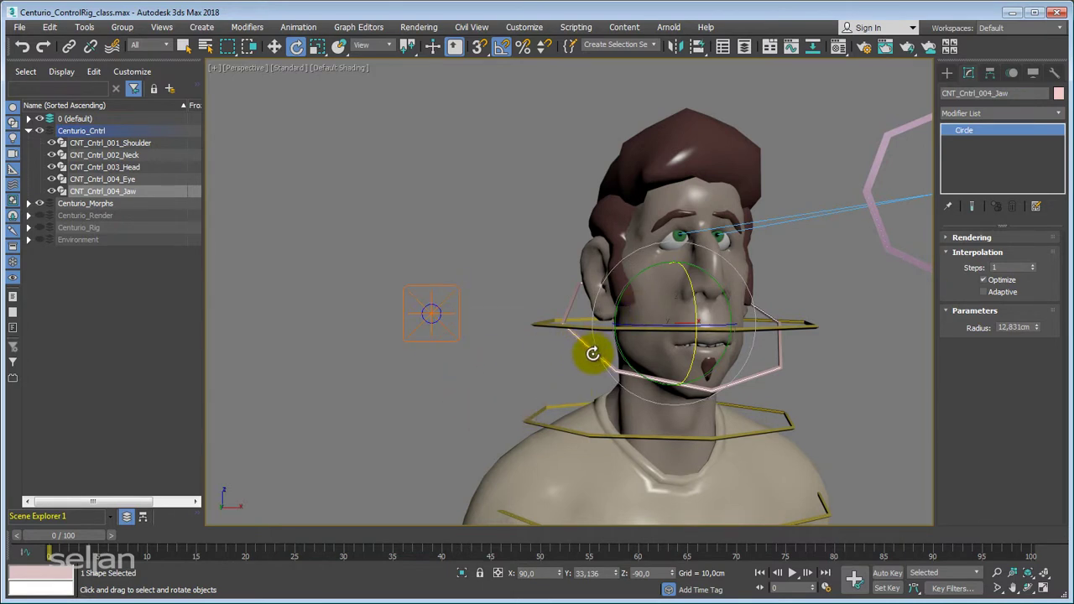
key(F4)
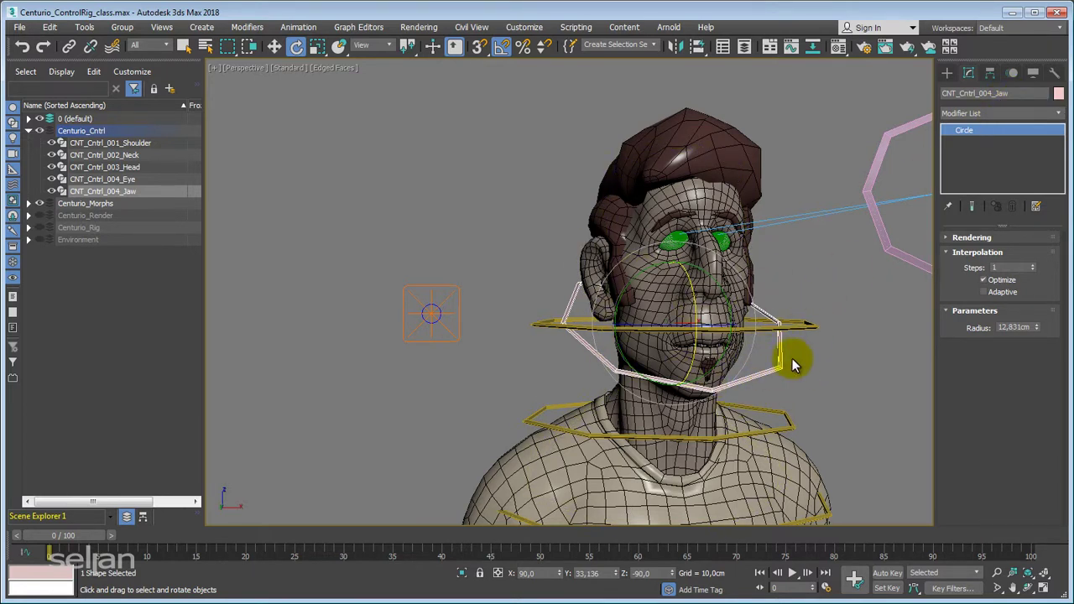
drag(792, 362, 362, 355)
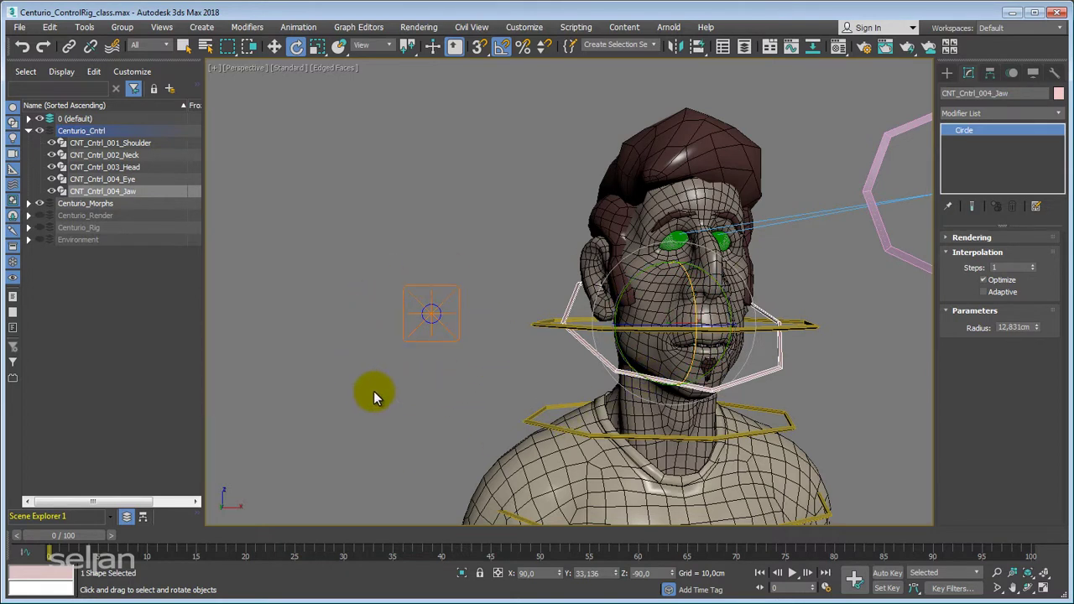
drag(593, 355, 830, 356)
key(ctrl+z)
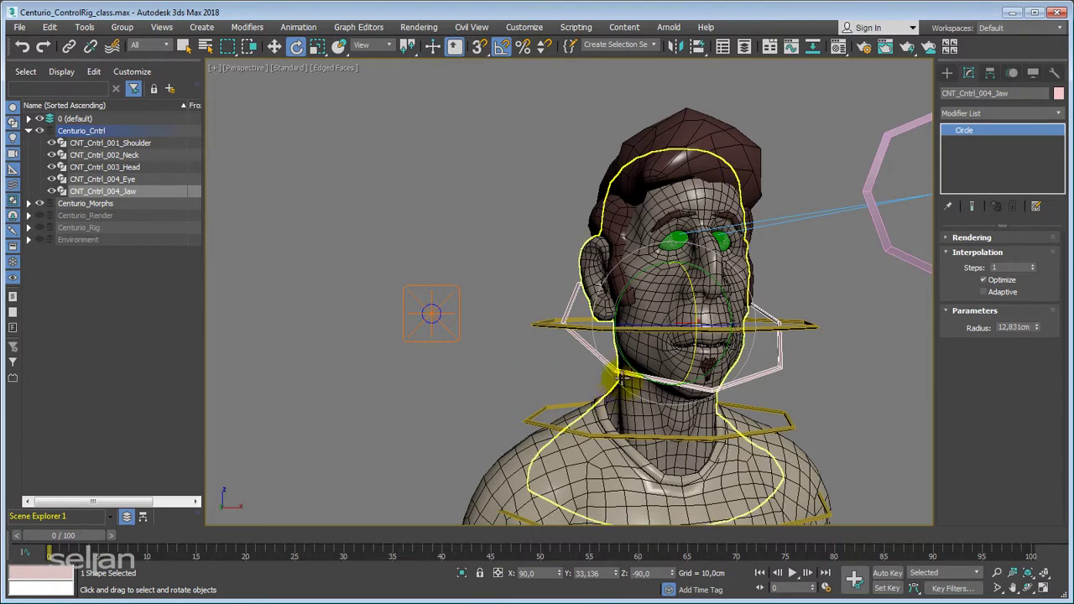
drag(601, 368, 772, 343)
right_click(772, 343)
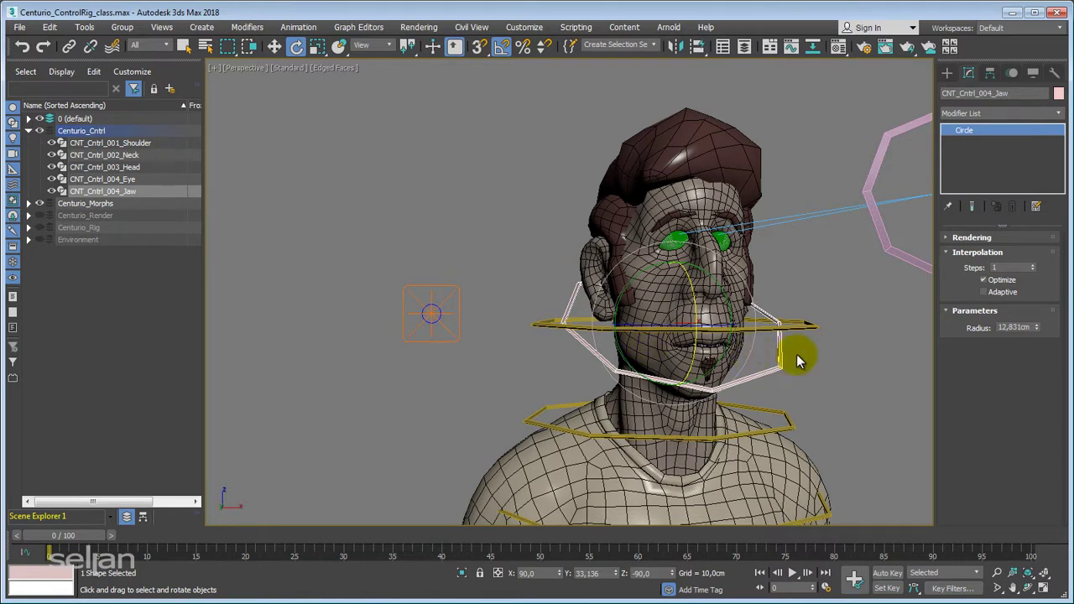
click(447, 420)
Create a Text shape in the Front view near the control frames.
key(f)
middle_drag(456, 411, 508, 377)
scroll(510, 353, down, 3)
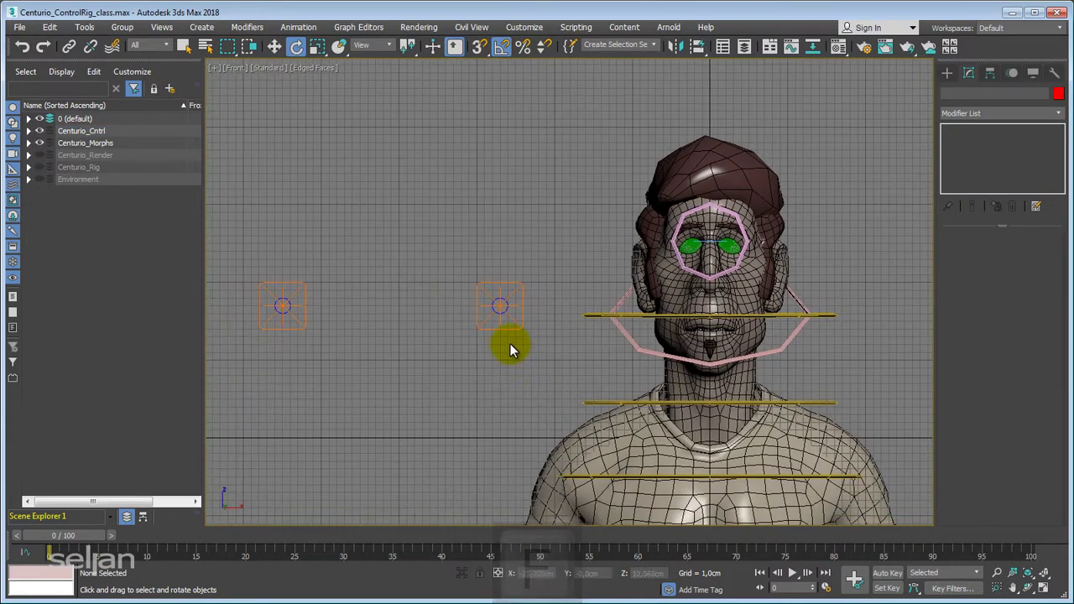
scroll(509, 342, up, 8)
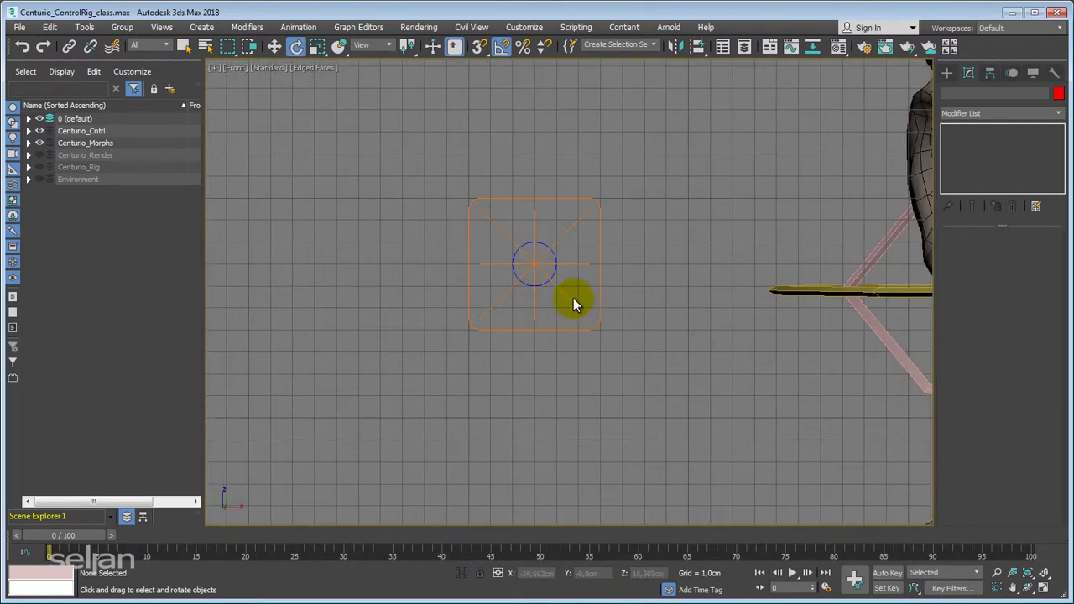
click(946, 74)
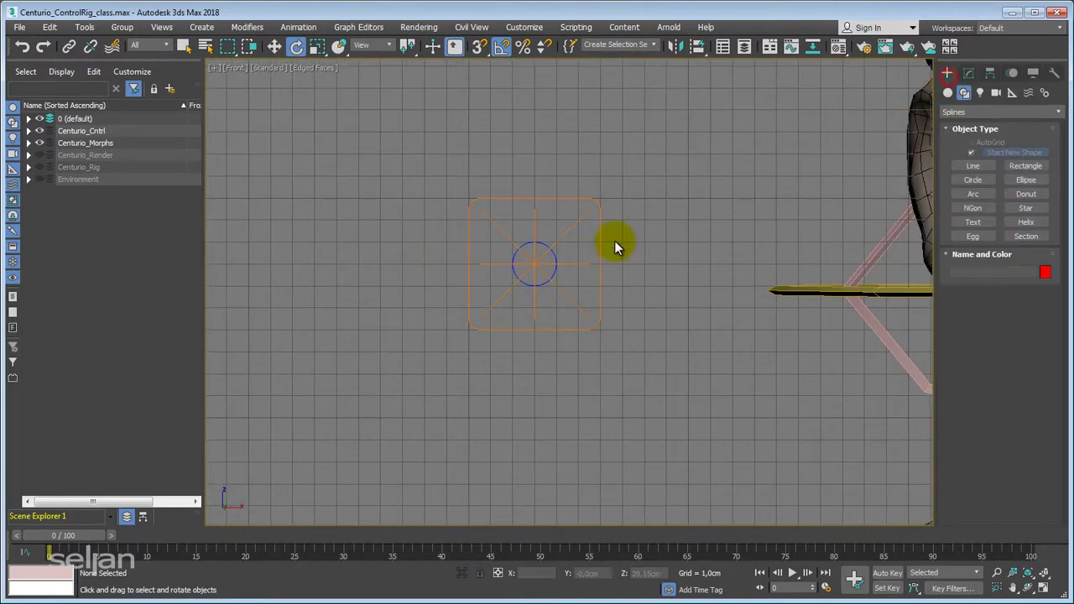
middle_drag(614, 239, 598, 265)
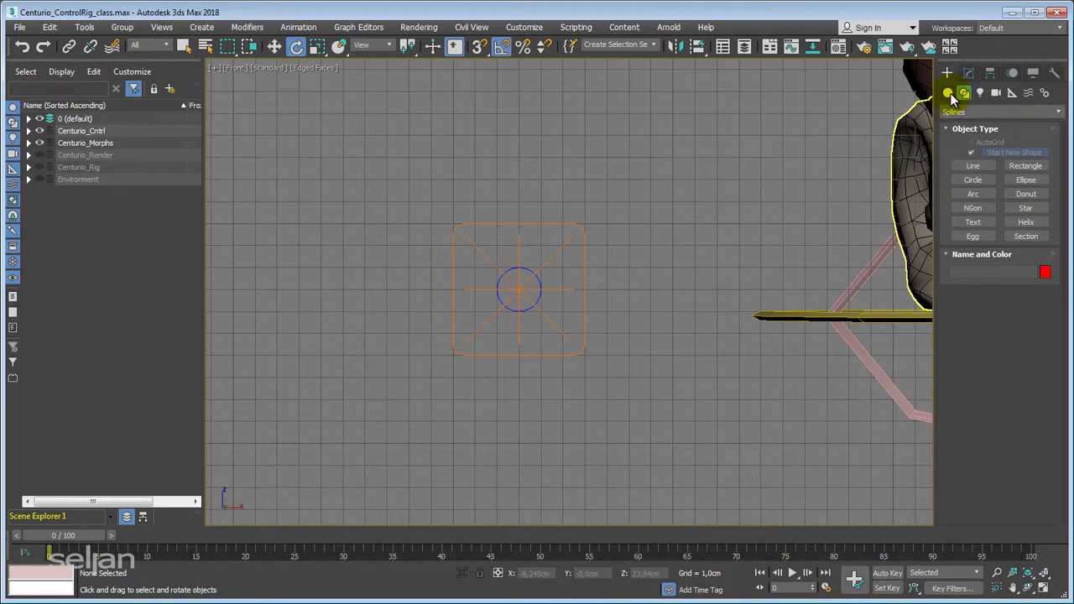
click(990, 222)
click(524, 348)
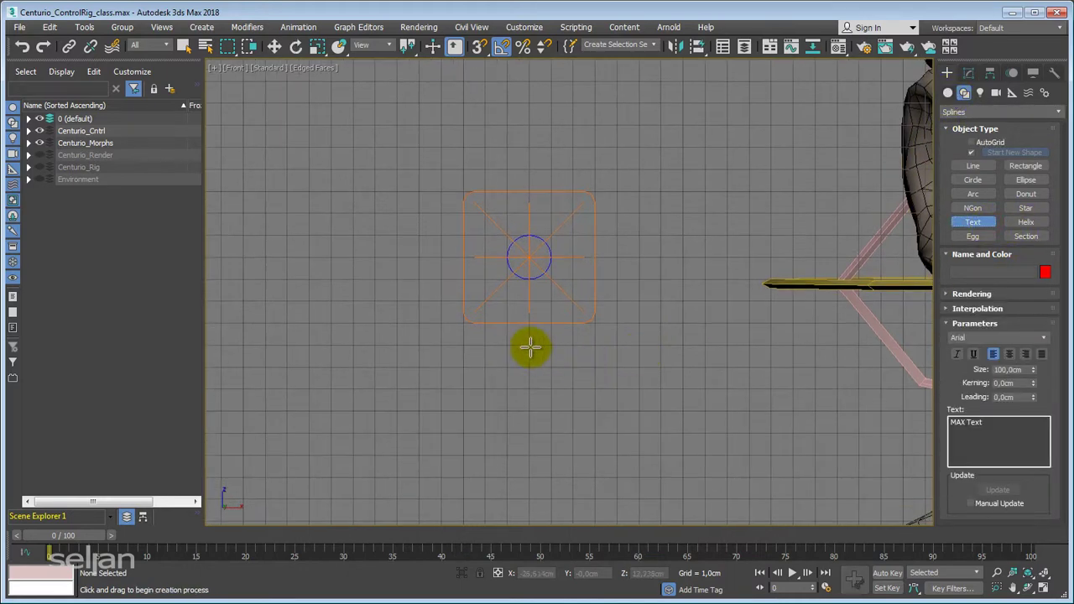
right_click(472, 348)
scroll(703, 298, up, 3)
scroll(703, 299, down, 5)
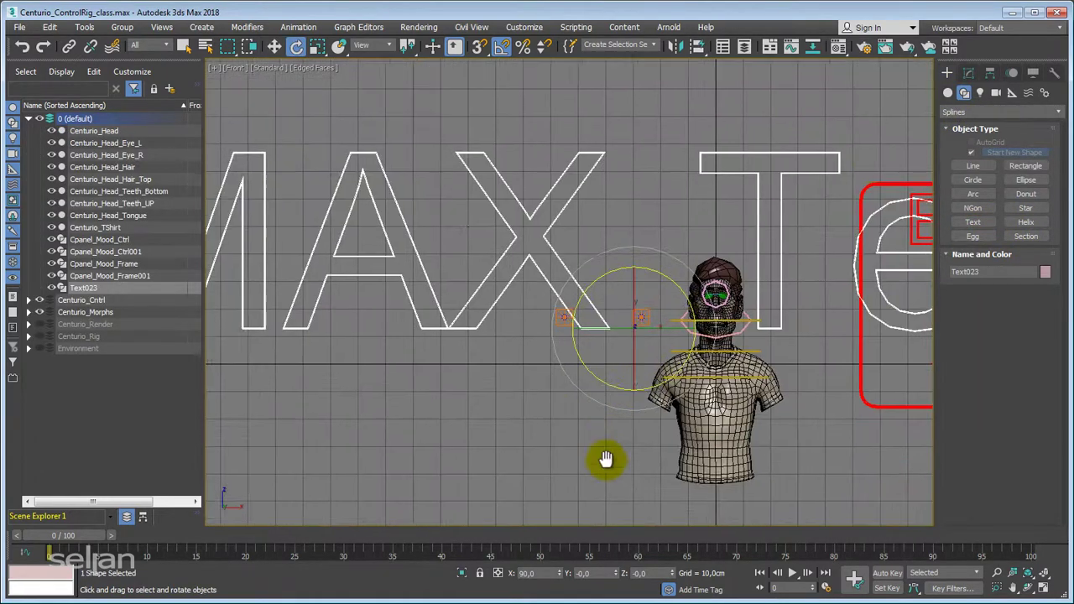
Set the text shape's text to Mood and its size to 1 cm.
click(968, 74)
middle_drag(788, 175, 915, 175)
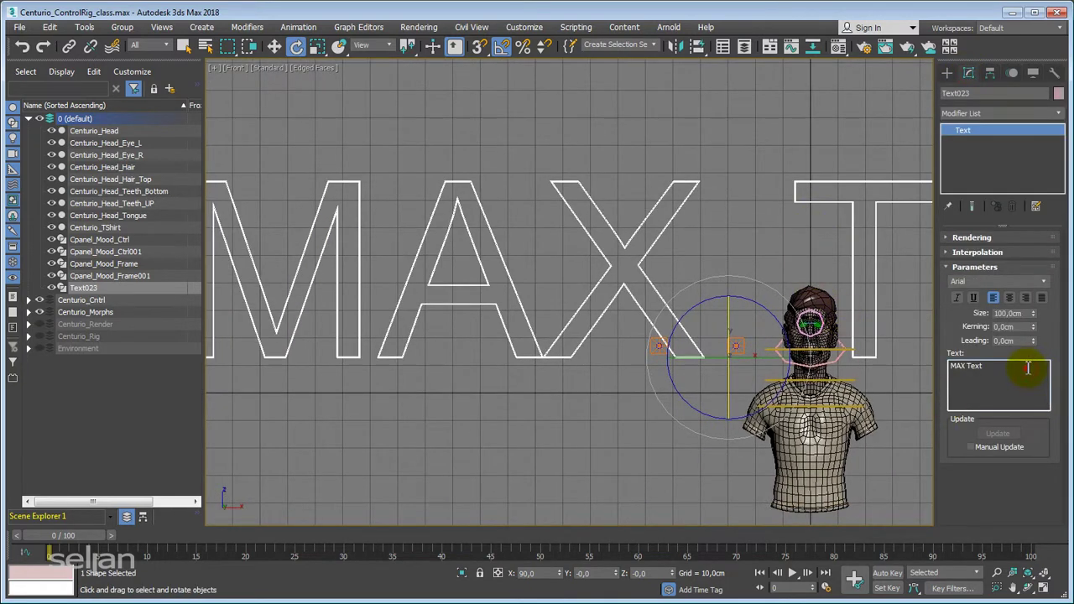
drag(1027, 368, 655, 367)
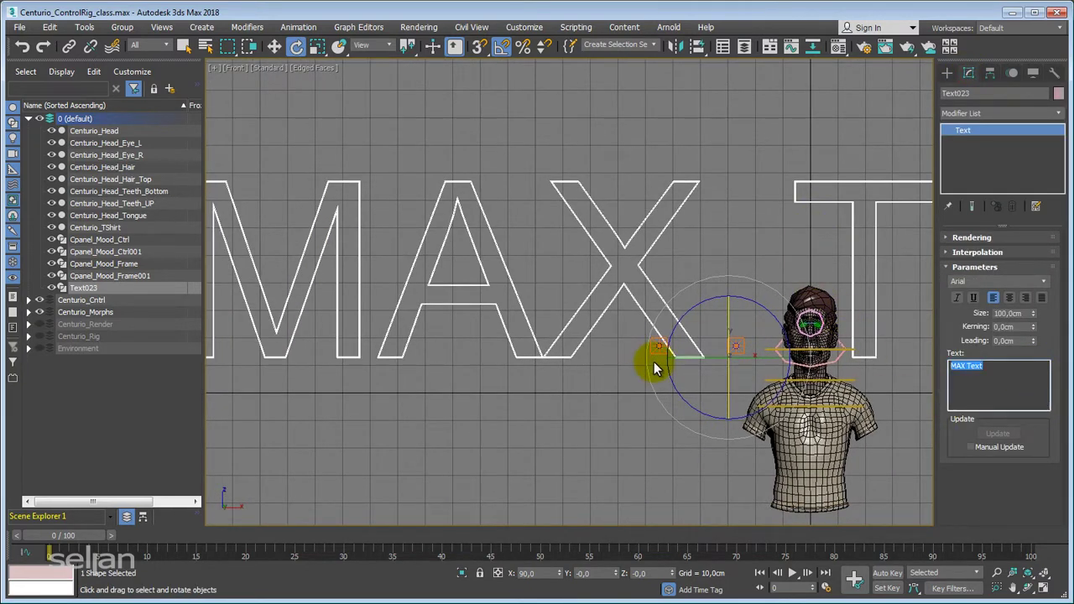
text(Mood)
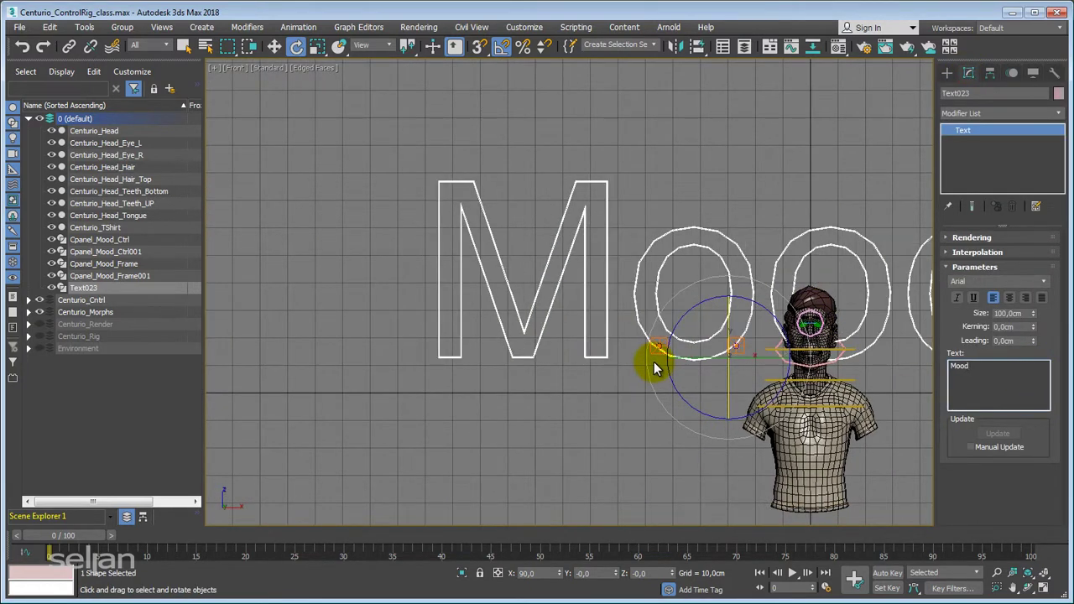
key(Return)
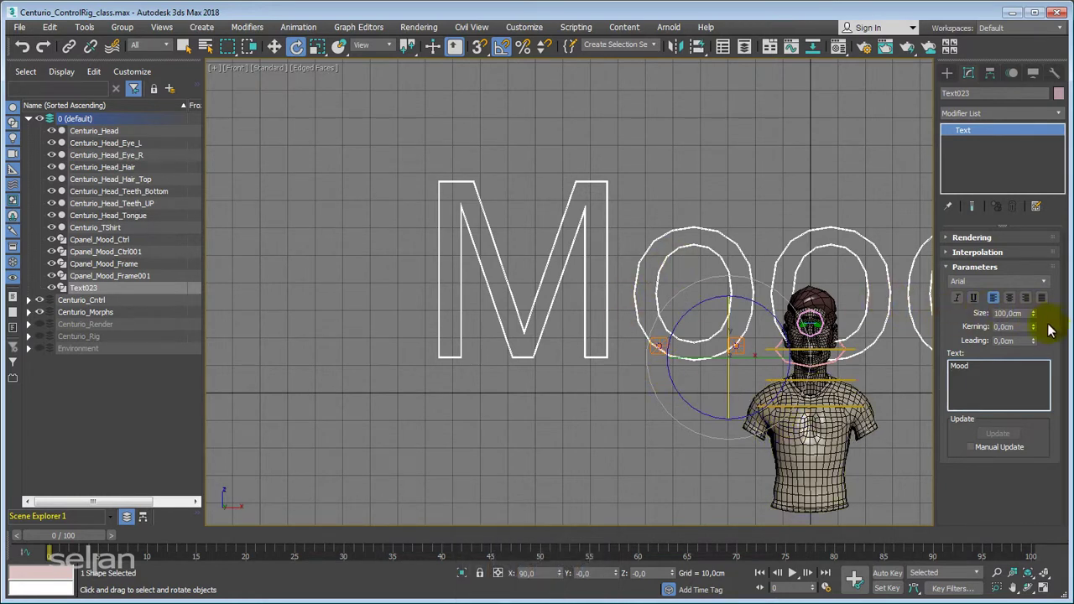
text(1)
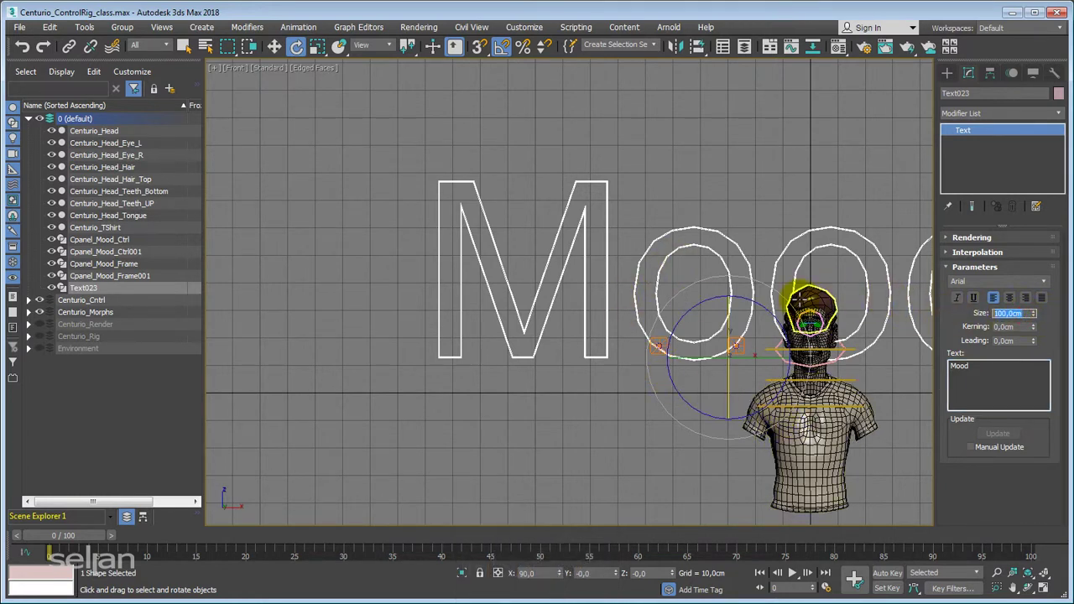
key(Return)
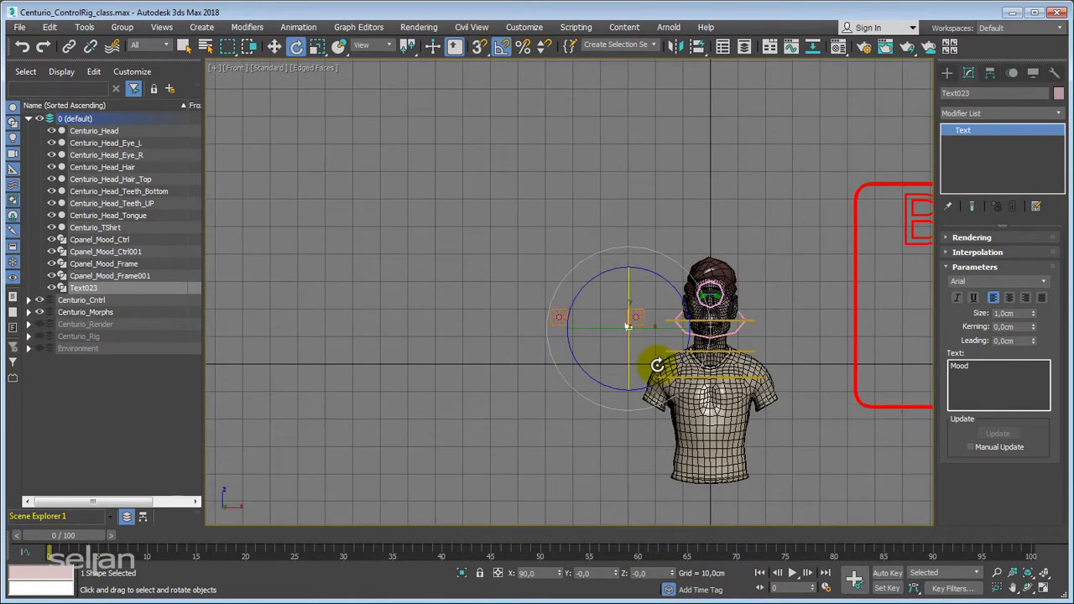
Uncheck Enable In Viewport and move the Mood label under the control frame.
key(z)
scroll(587, 363, down, 2)
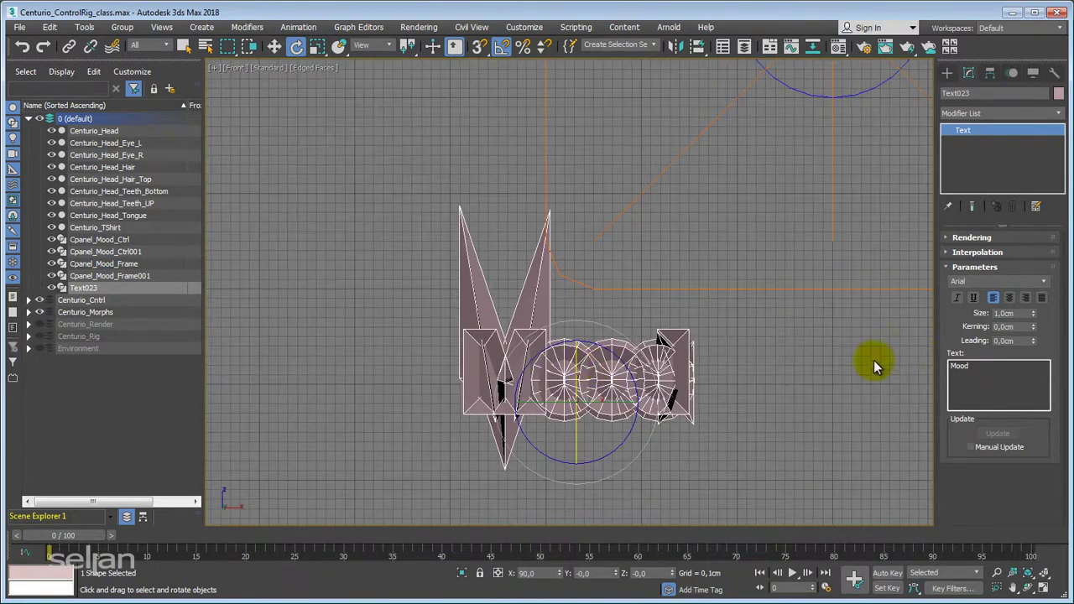
click(972, 239)
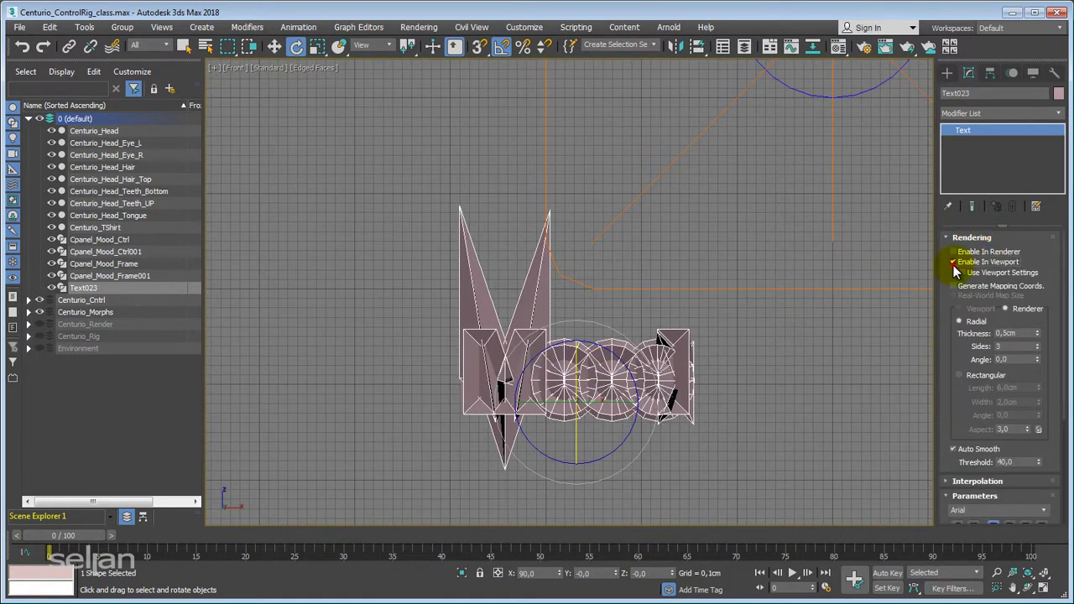
click(954, 264)
scroll(599, 367, down, 4)
key(w)
middle_drag(556, 378, 468, 398)
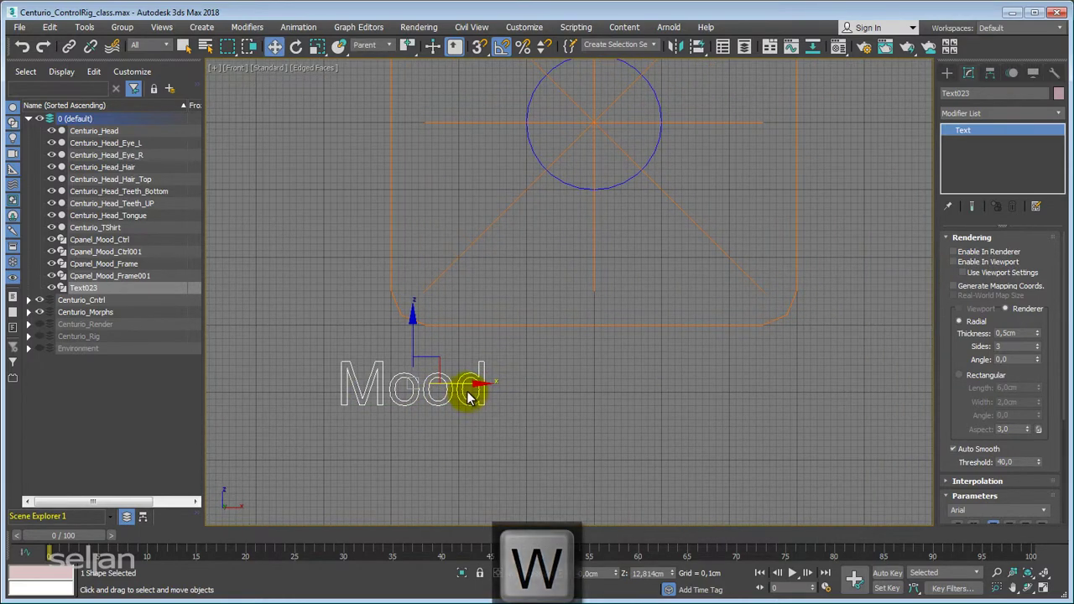
drag(468, 399, 650, 379)
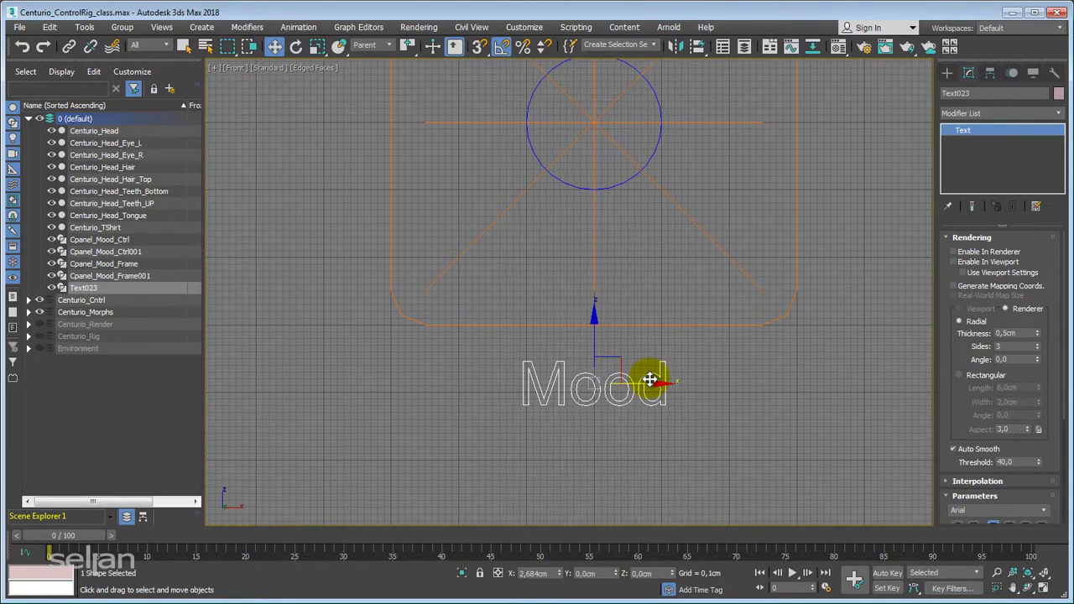
Shift-drag clone the Mood label to the other frame, creating Text024.
scroll(568, 403, down, 5)
scroll(552, 383, up, 3)
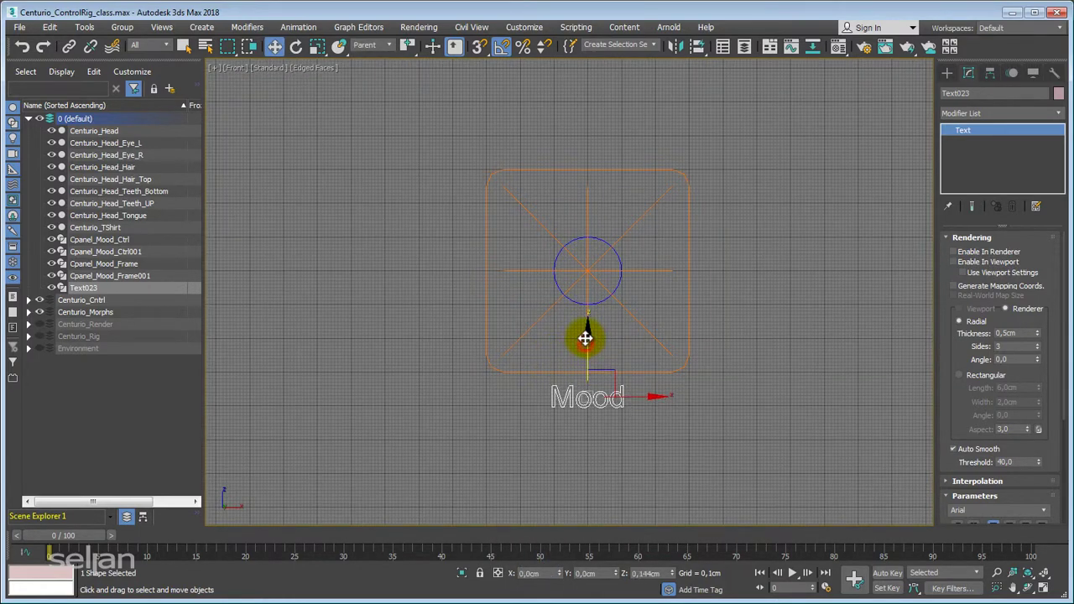
scroll(594, 360, down, 6)
middle_drag(747, 310, 685, 364)
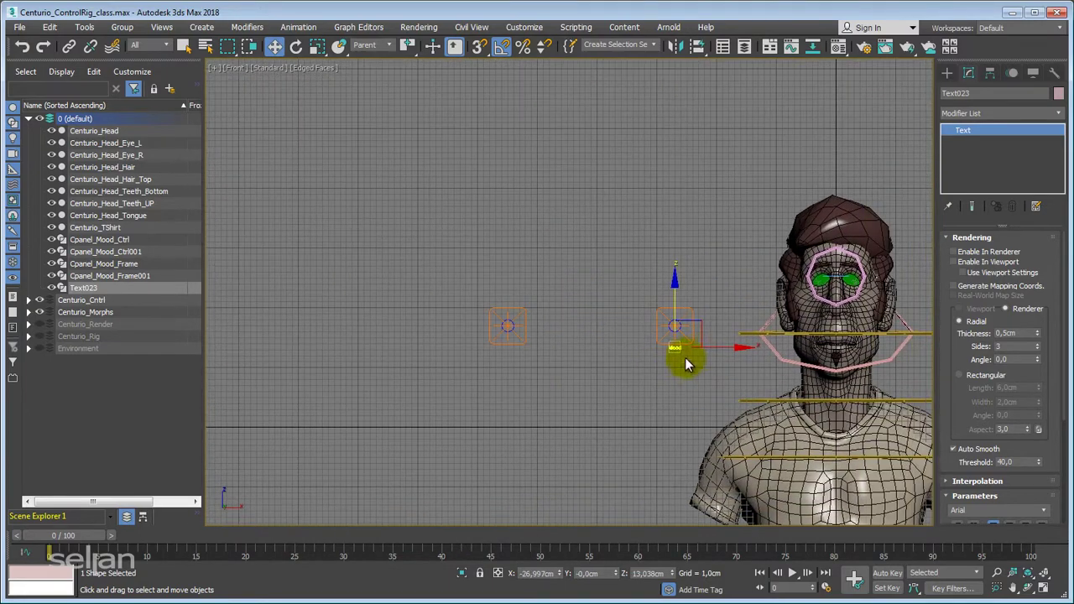
shift+drag(695, 328, 540, 340)
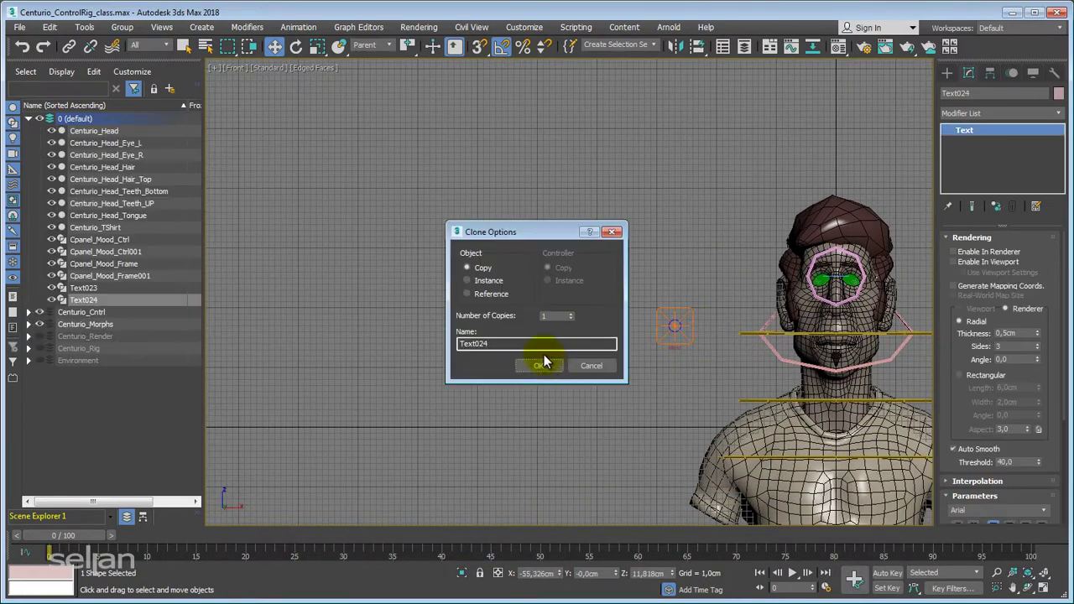
click(541, 365)
Select the Cpanel_Mood_Frame spline.
scroll(579, 361, up, 4)
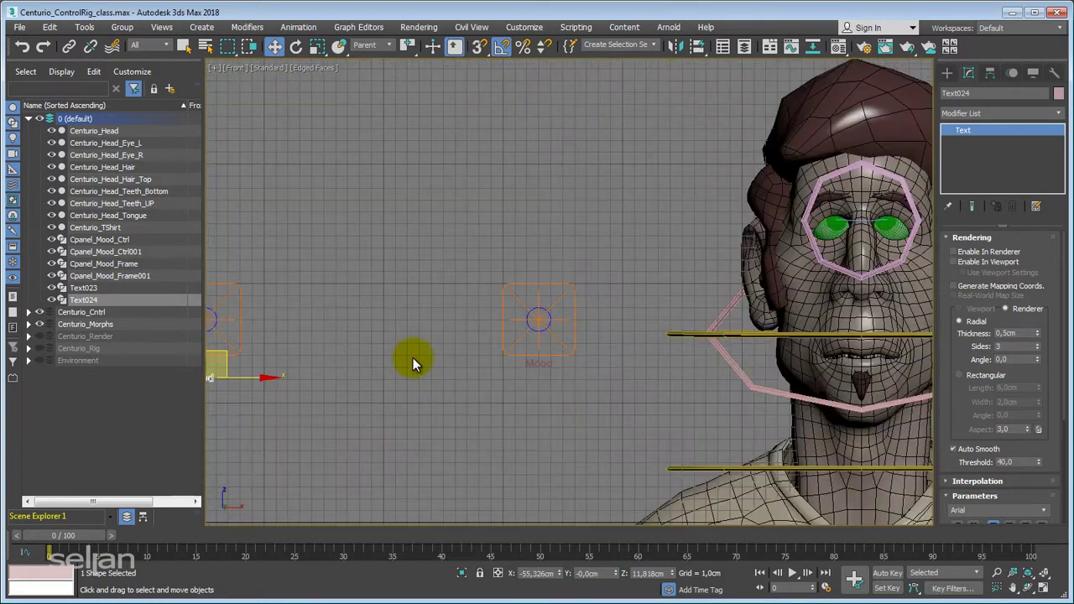
scroll(374, 357, down, 4)
scroll(553, 383, up, 6)
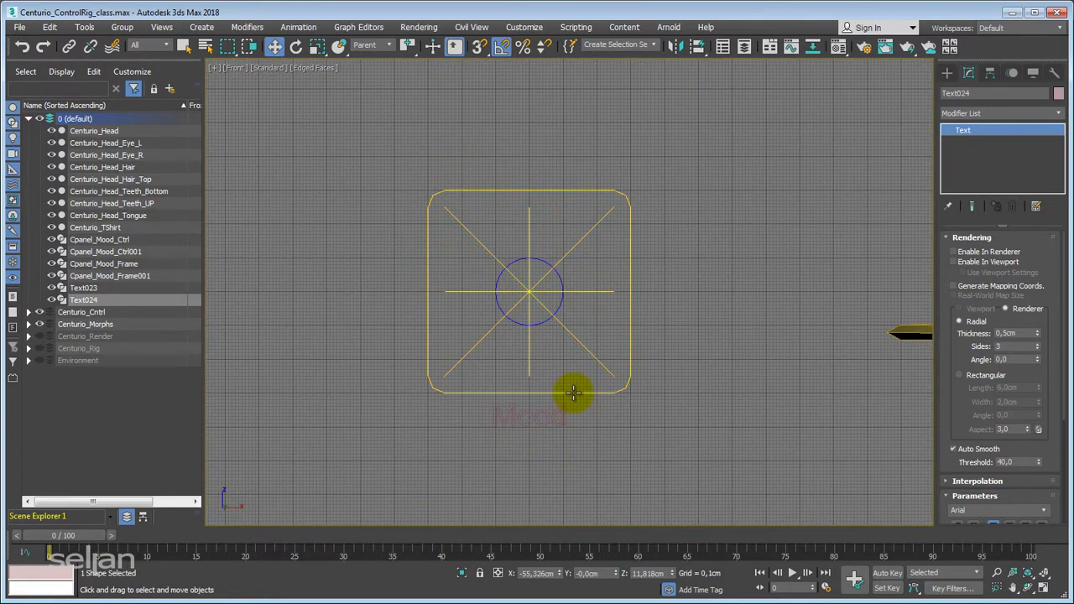
click(587, 391)
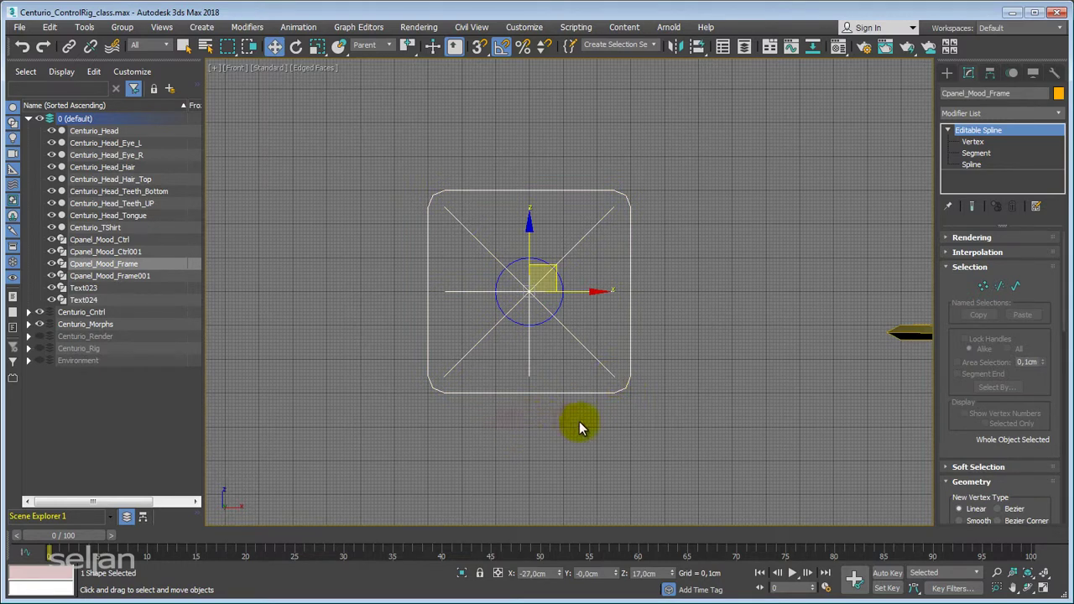
middle_drag(601, 417, 621, 416)
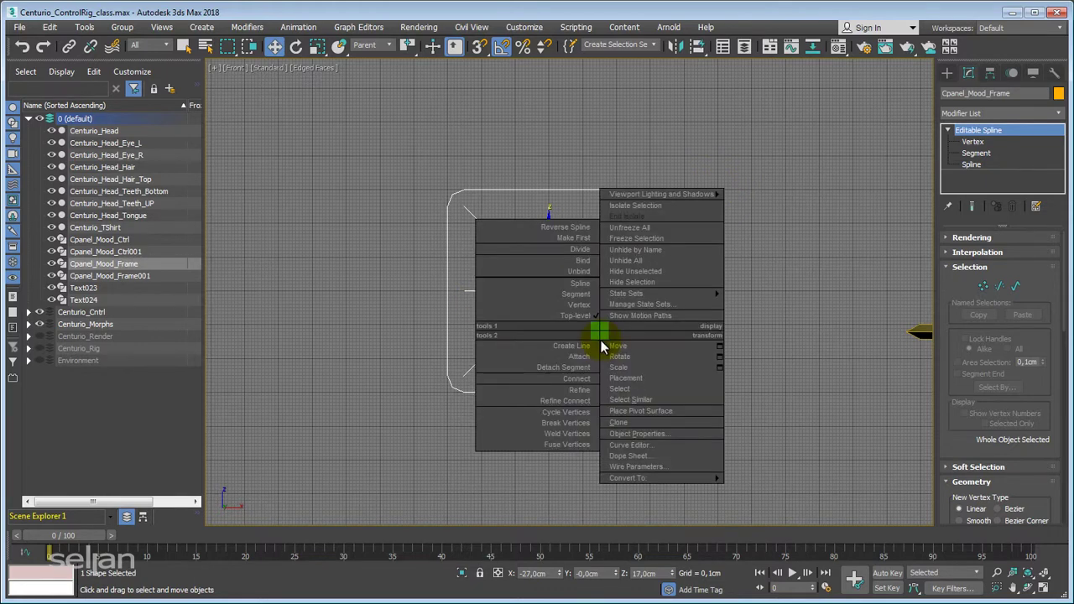
click(579, 357)
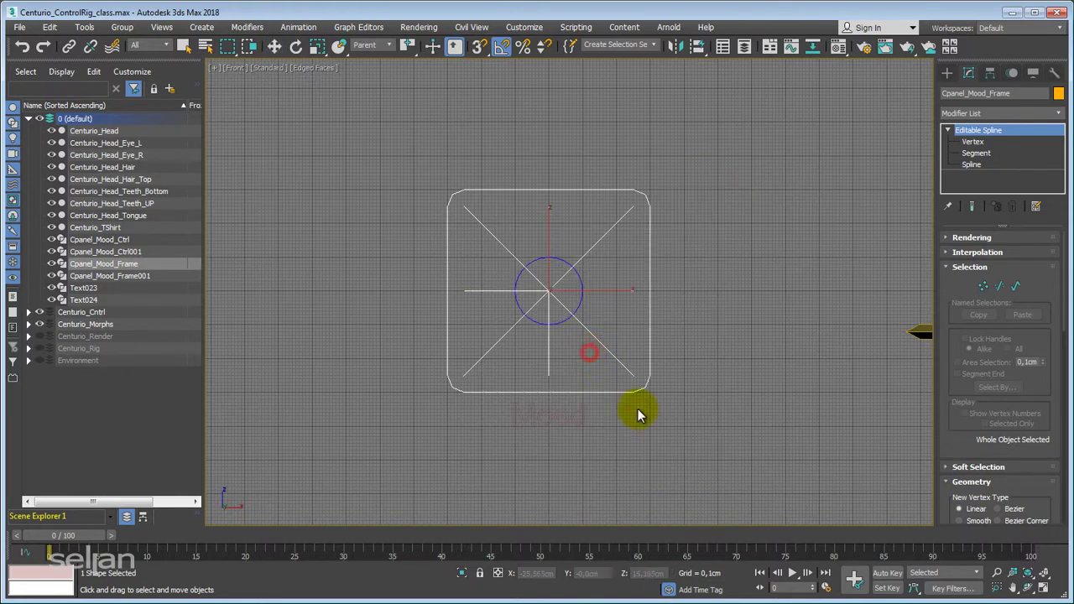
click(541, 417)
scroll(613, 405, down, 2)
key(w)
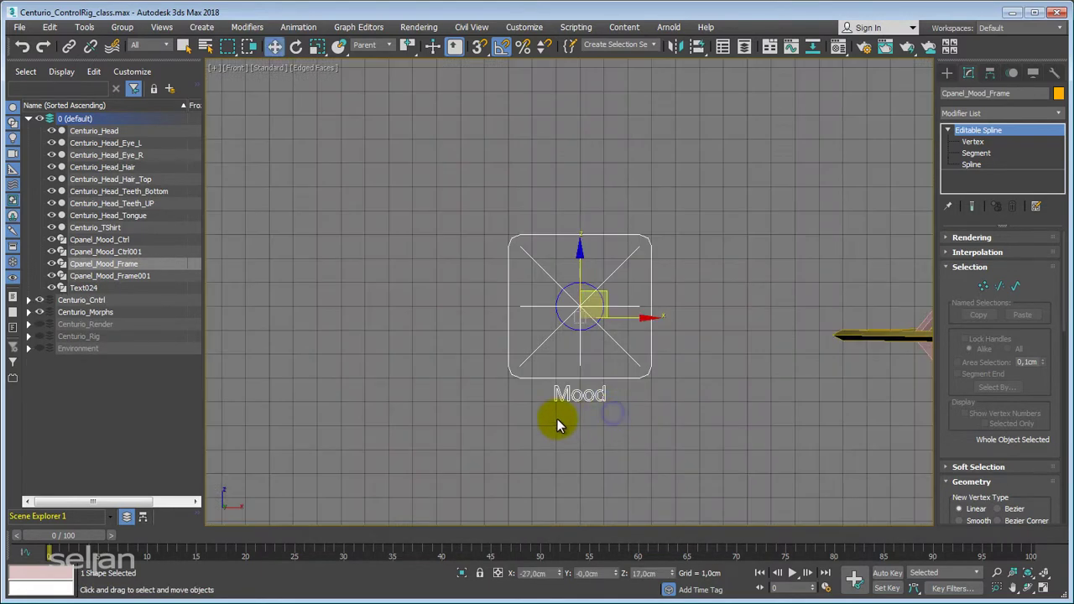
scroll(557, 417, up, 2)
middle_drag(578, 389, 563, 396)
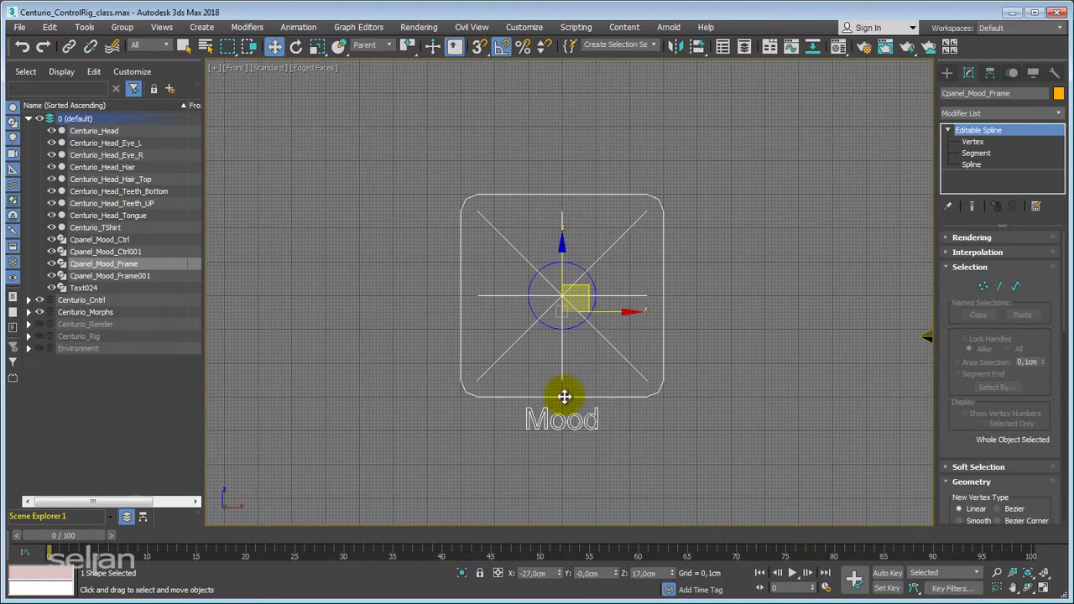
scroll(576, 313, up, 1)
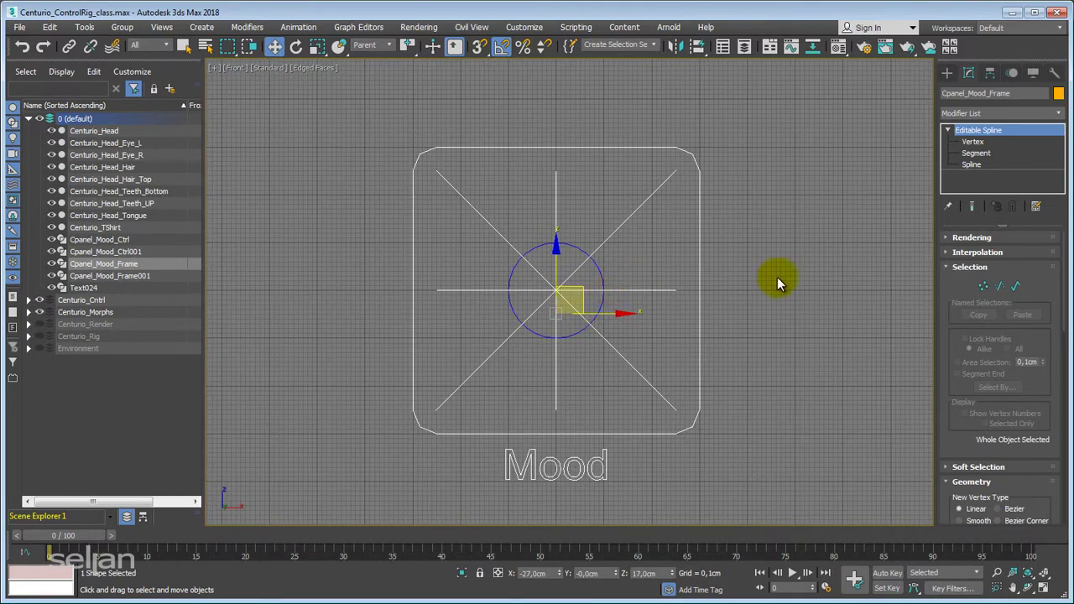
click(990, 74)
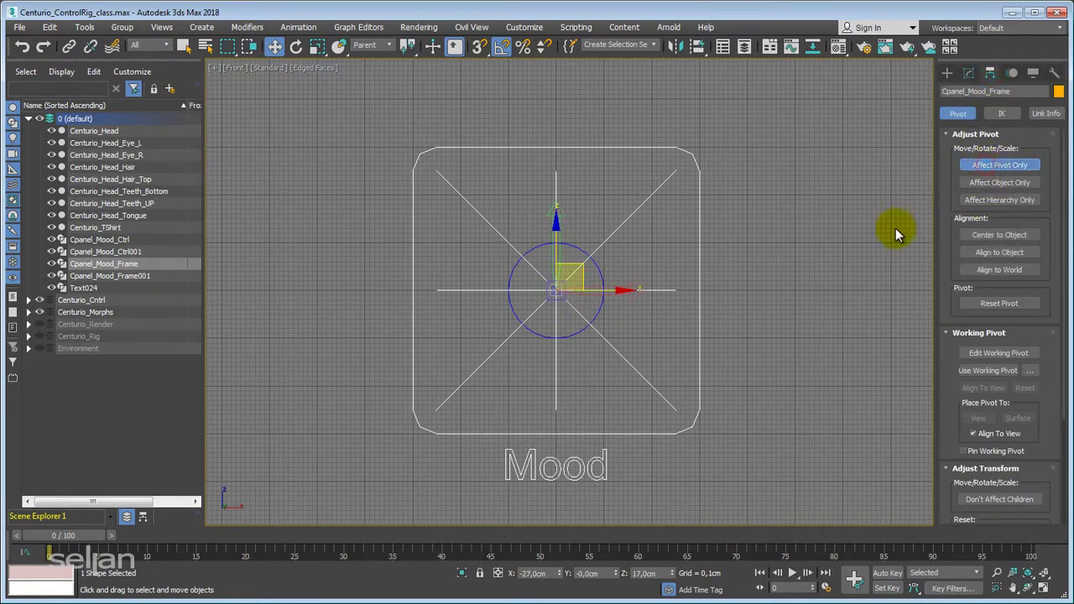
middle_drag(895, 230, 828, 213)
click(1003, 166)
click(1003, 168)
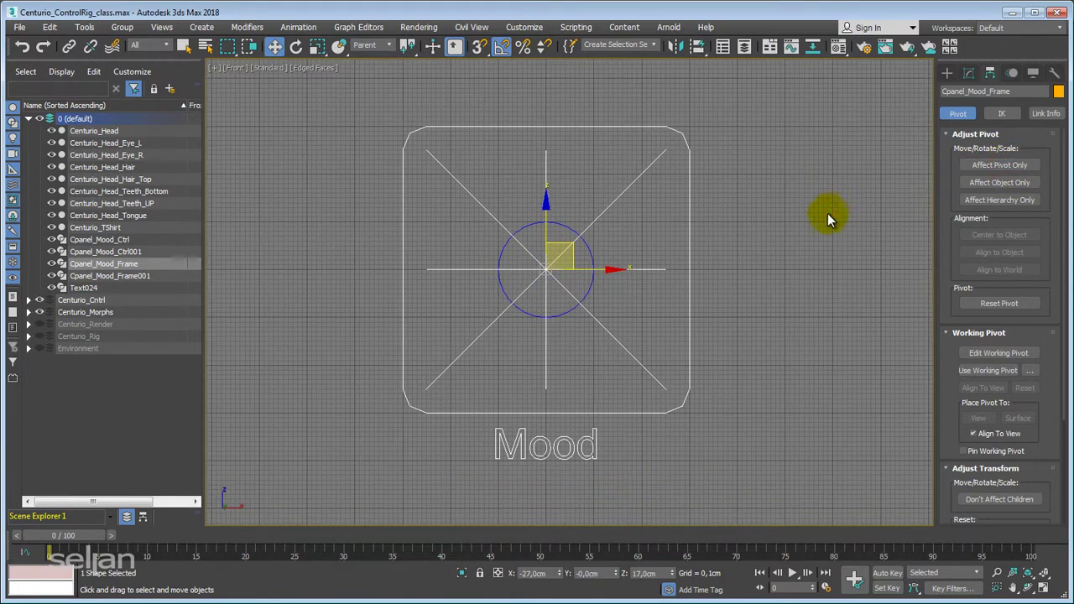
click(658, 255)
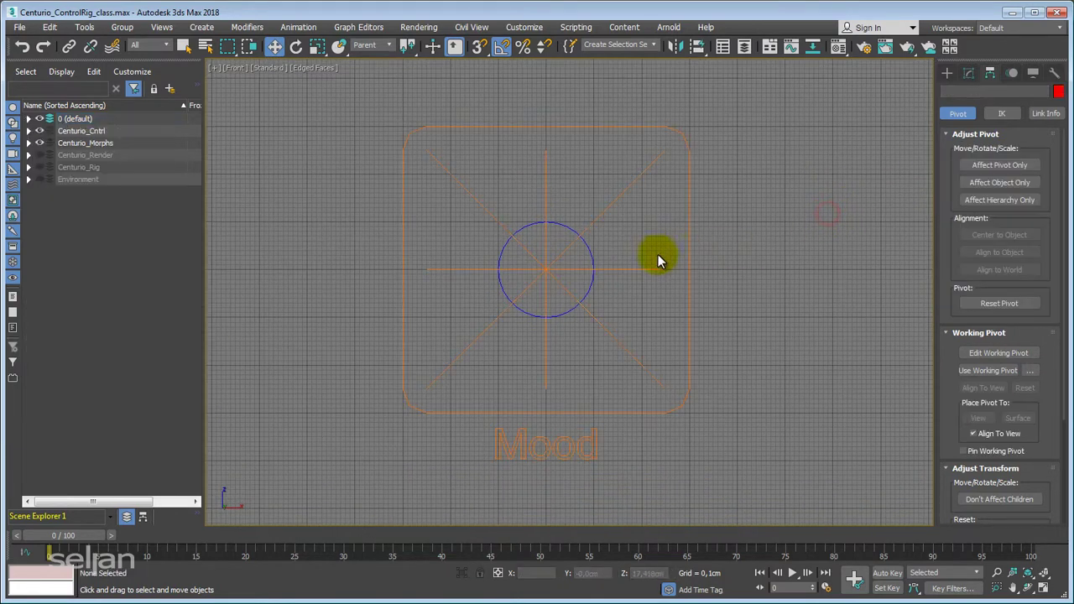
click(591, 258)
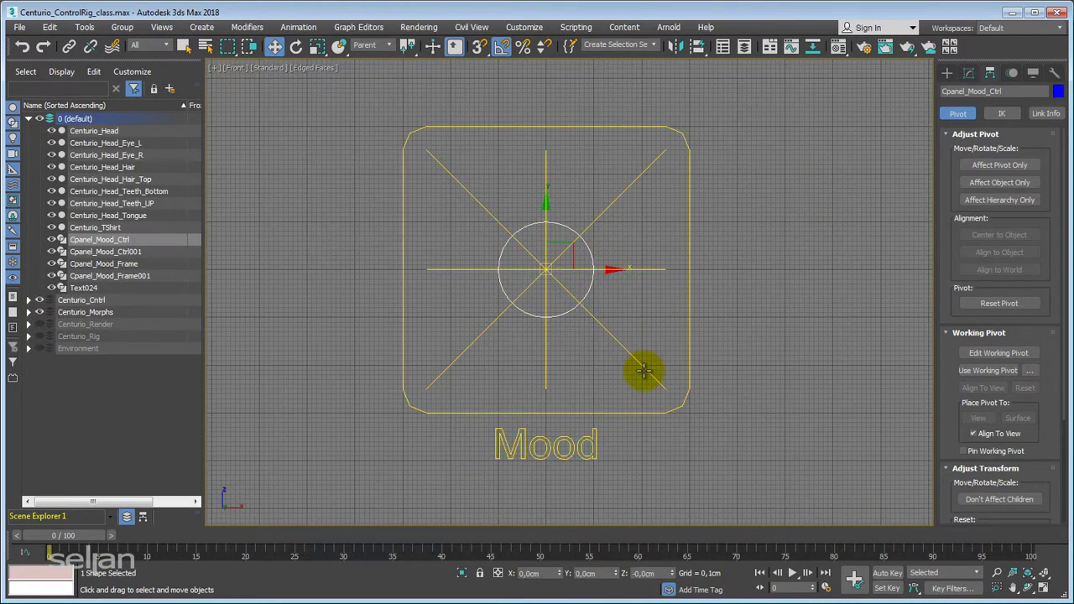
scroll(623, 377, down, 8)
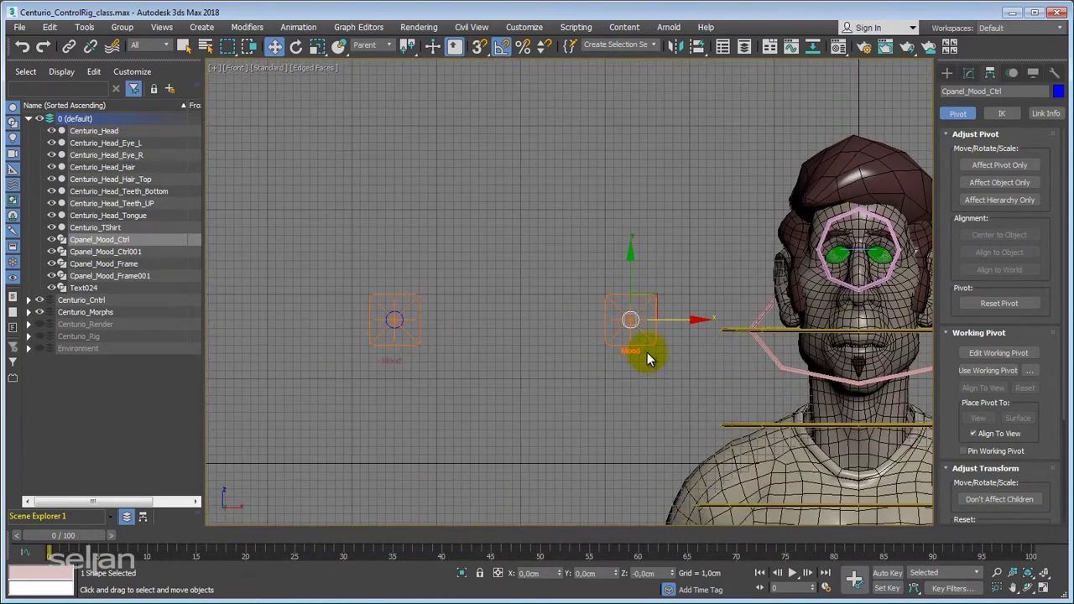
click(649, 344)
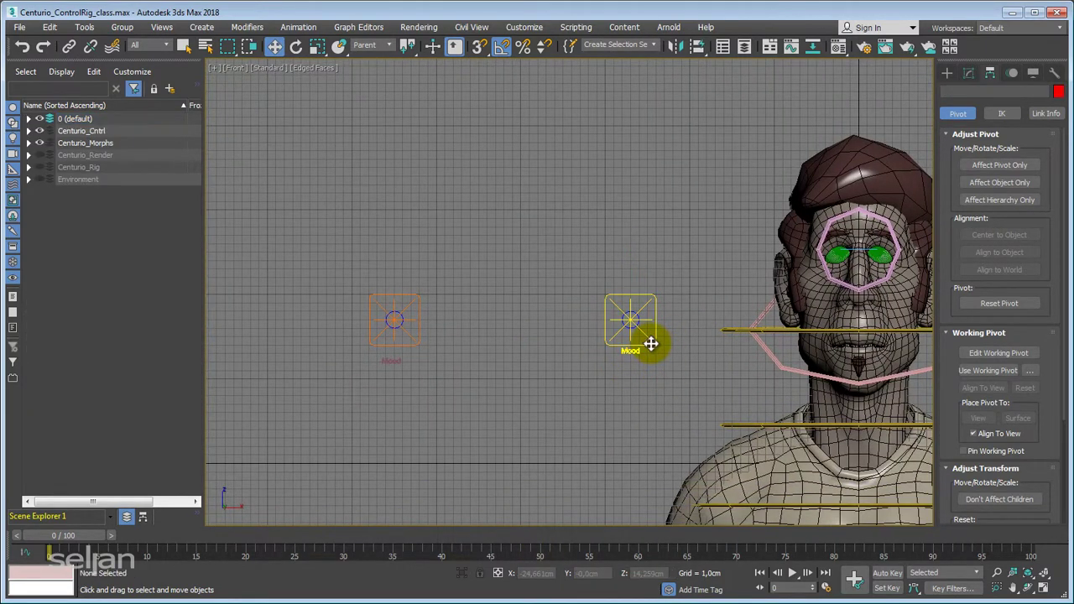
click(644, 305)
ctrl+click(646, 300)
click(659, 343)
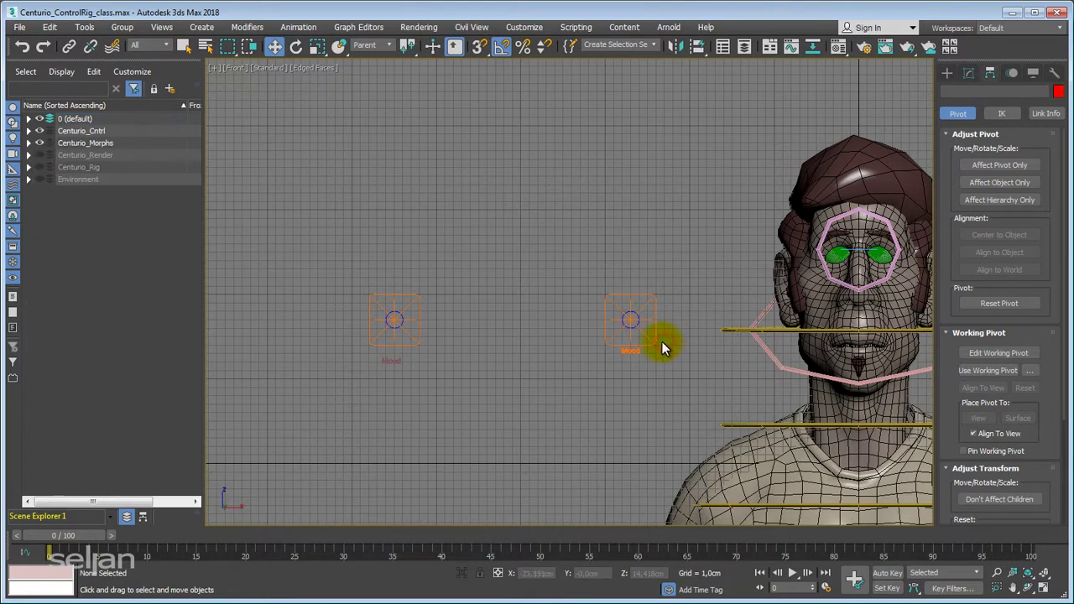
click(655, 332)
mouse_move(654, 297)
mouse_down()
mouse_move(678, 211)
mouse_move(652, 294)
mouse_up()
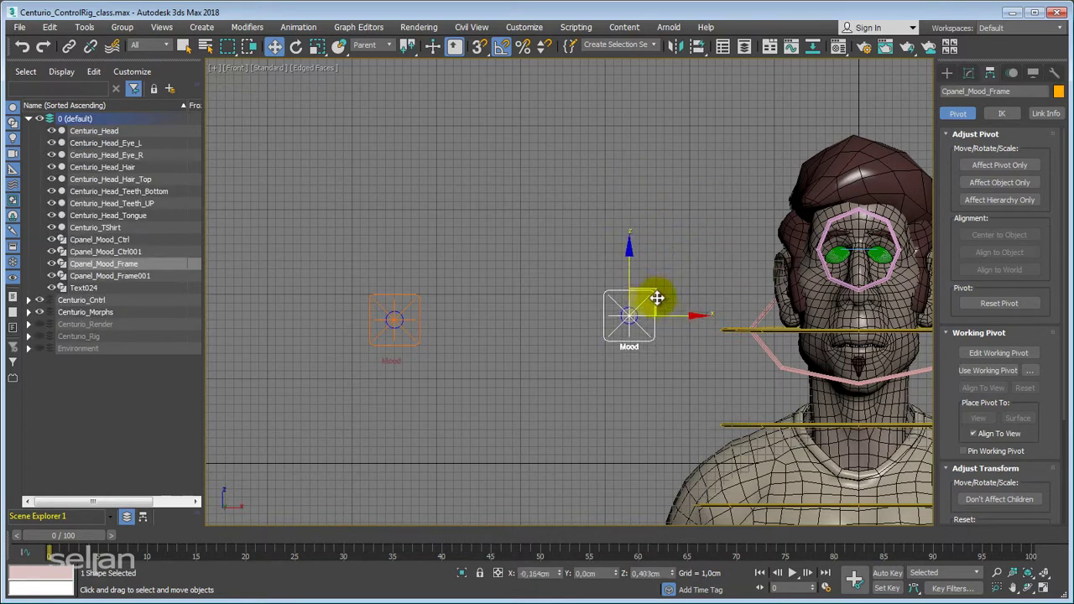
key(ctrl+z)
key(ctrl+z)
key(ctrl+z)
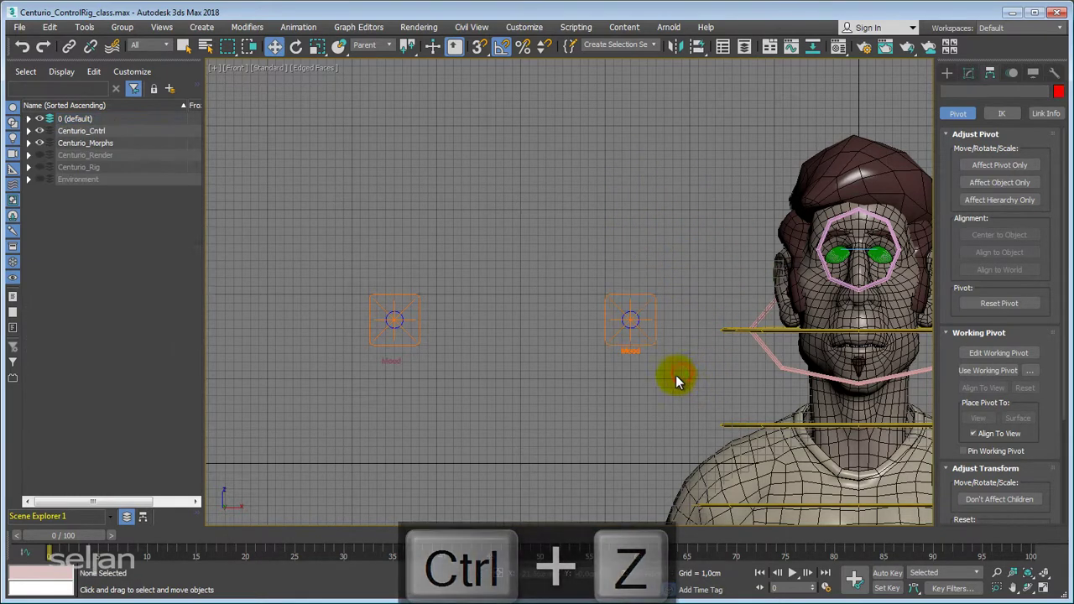
key(shift+z)
key(shift+z)
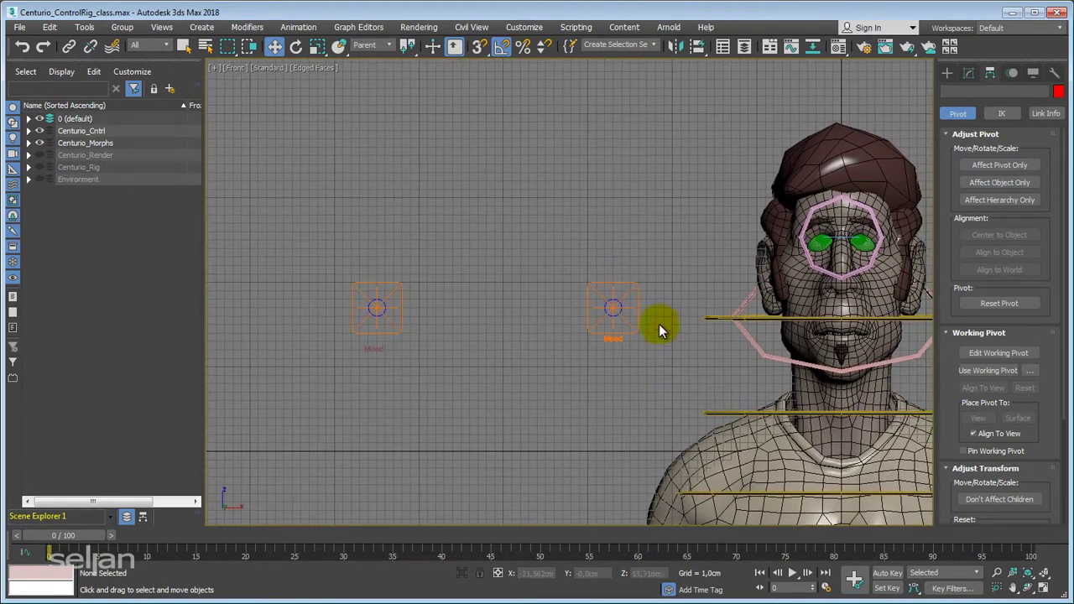
Move the right-hand Mood control straight up.
click(628, 287)
drag(625, 242, 618, 151)
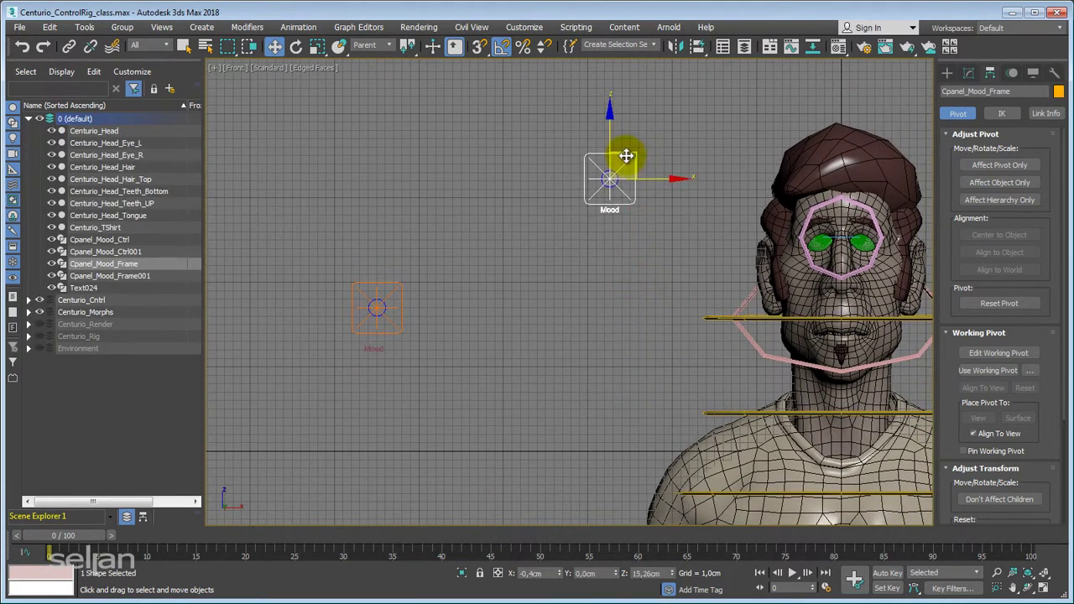
middle_drag(630, 286, 577, 307)
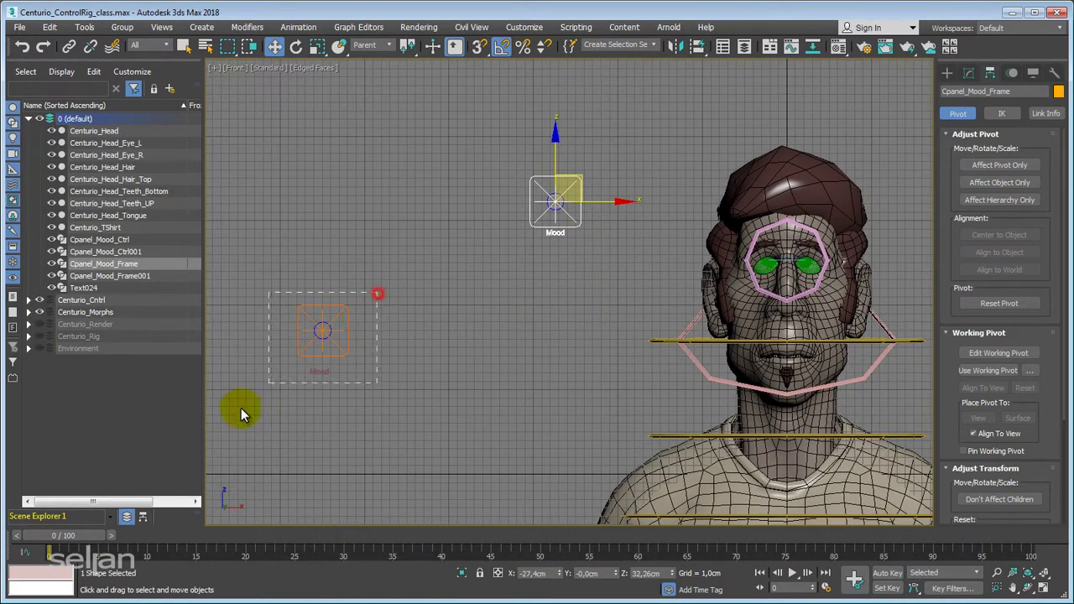
Select the lower Mood control and Shift-drag clone it to the centre.
drag(241, 408, 243, 405)
mouse_move(347, 372)
shift+mouse_down()
mouse_move(592, 375)
mouse_move(581, 374)
shift+mouse_up()
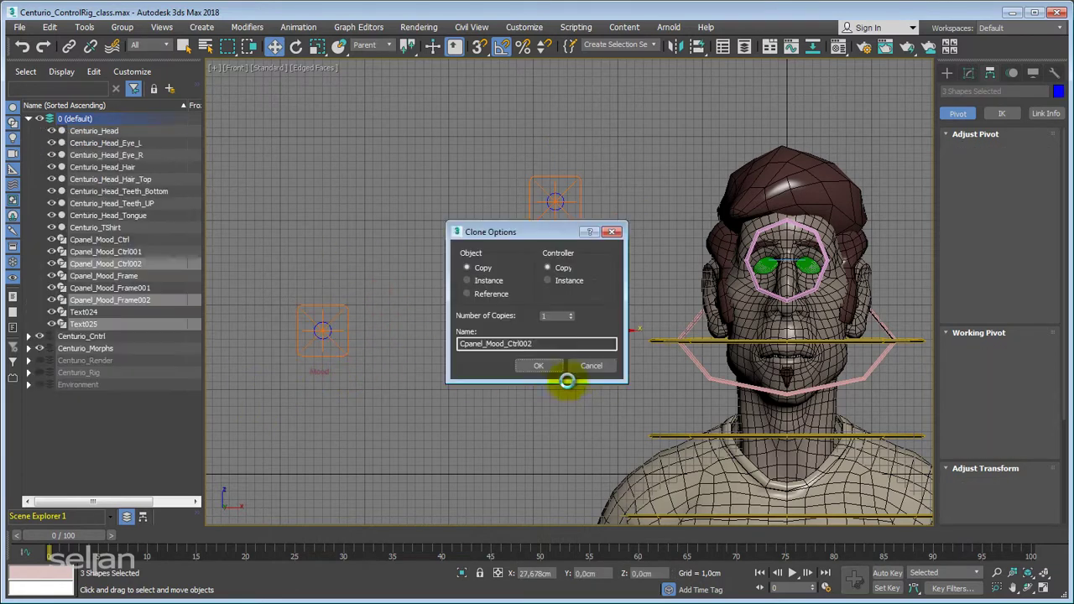
click(539, 372)
scroll(560, 379, up, 5)
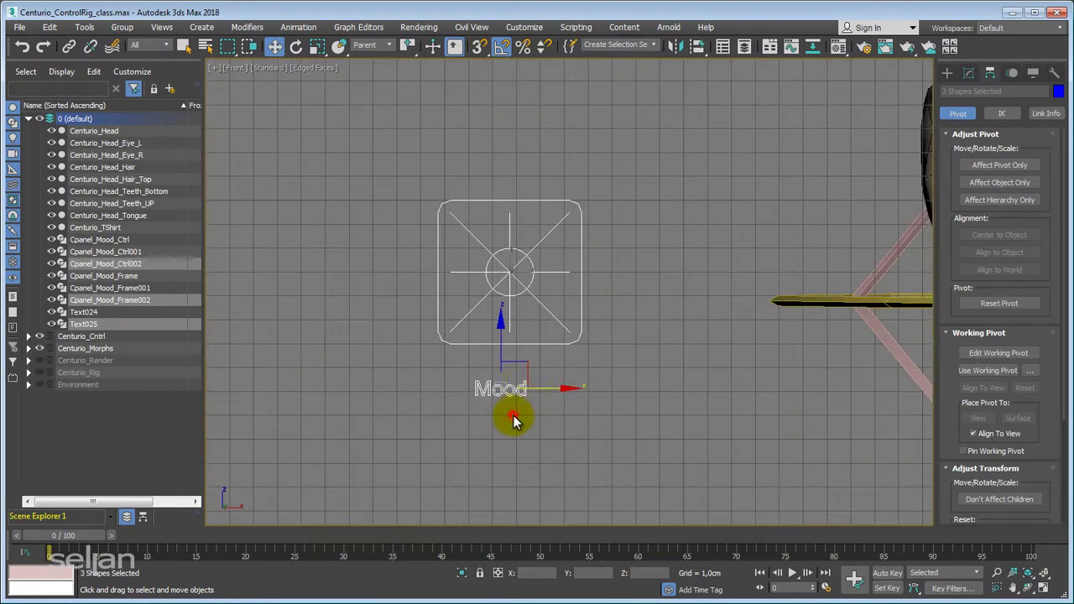
Change the copied label's text from Mood to Jaw and nudge it up.
click(509, 391)
click(969, 73)
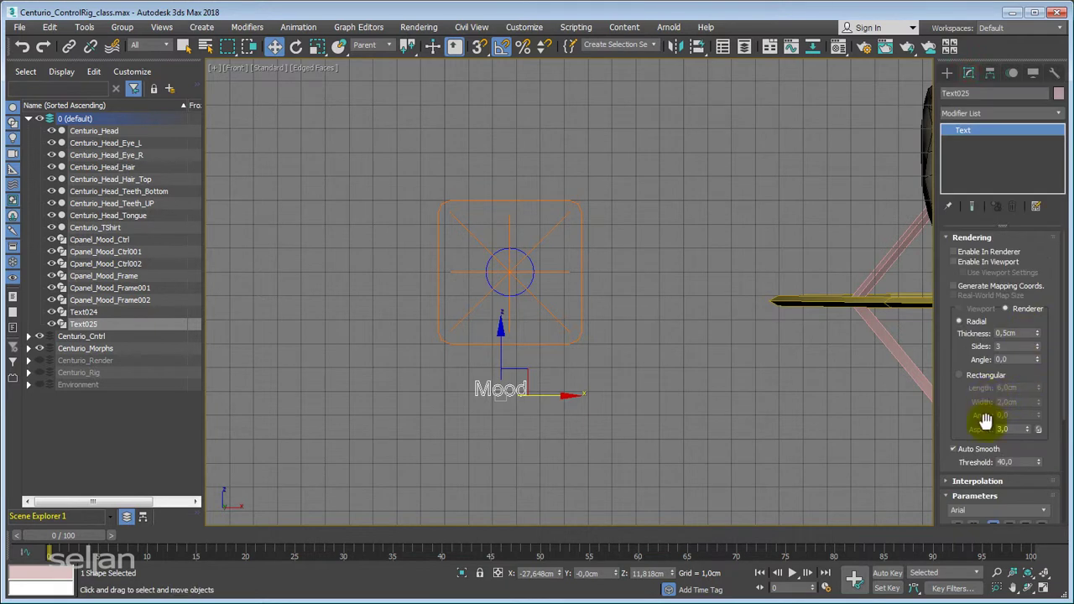
scroll(959, 408, down, 5)
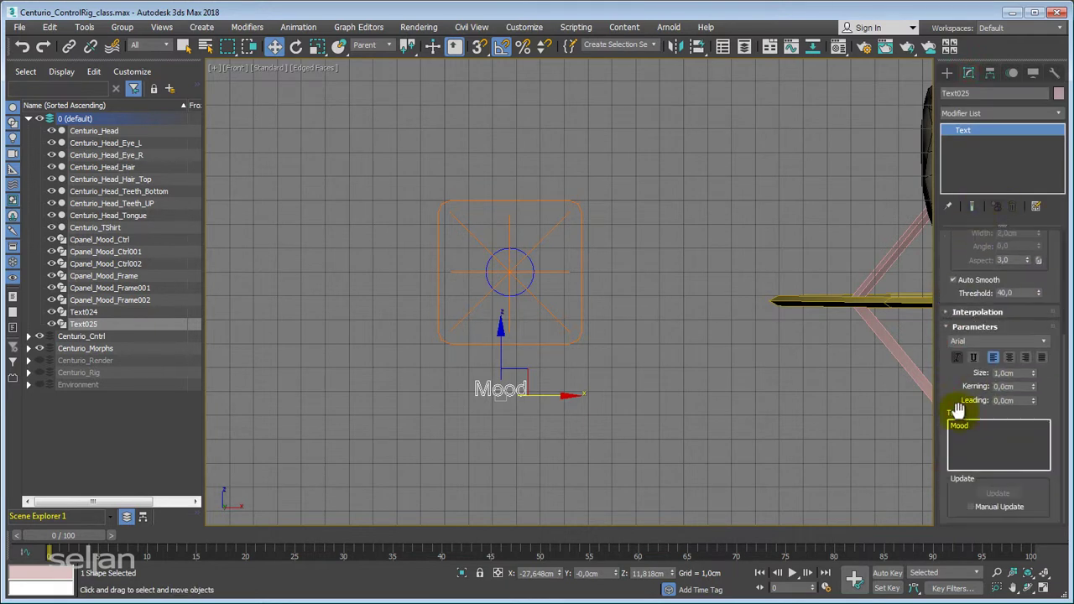
click(978, 432)
key(Return)
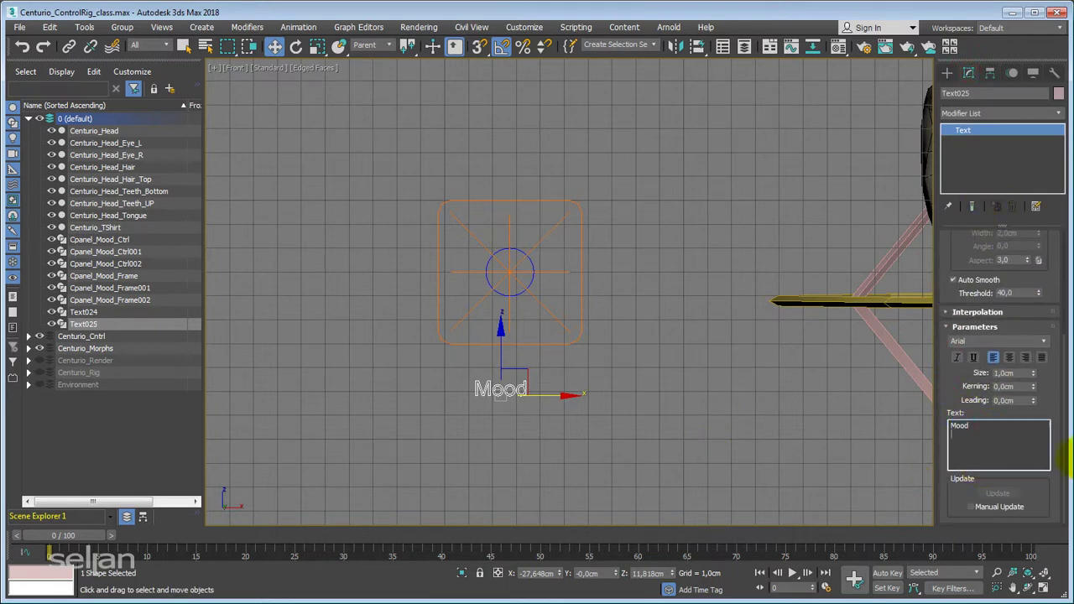
key(BackSpace)
key(BackSpace)
key(BackSpace)
key(BackSpace)
key(BackSpace)
text(Jaw)
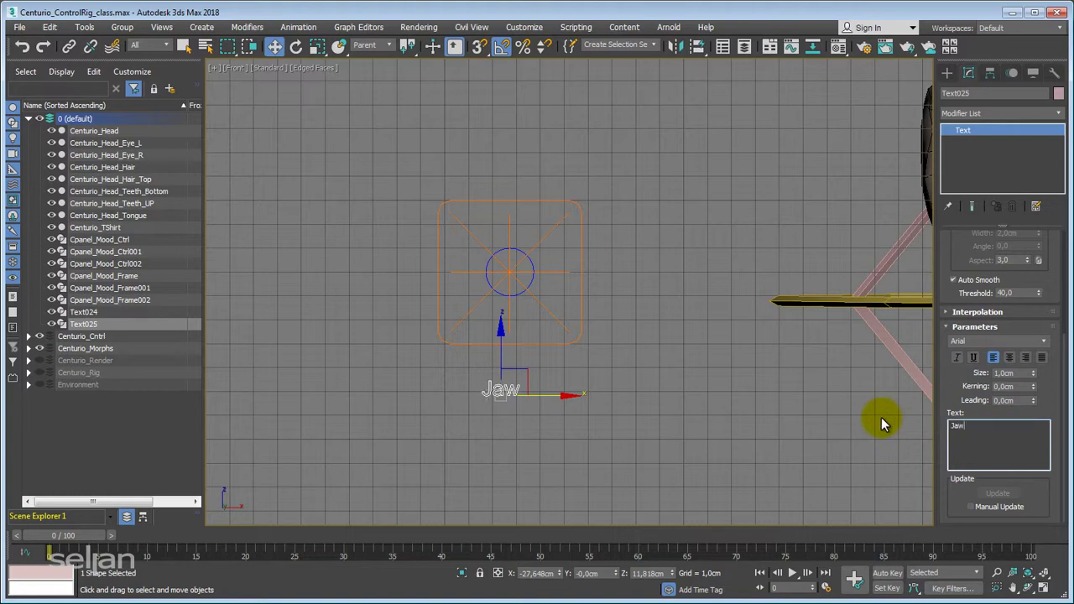
scroll(571, 360, up, 2)
scroll(538, 435, down, 2)
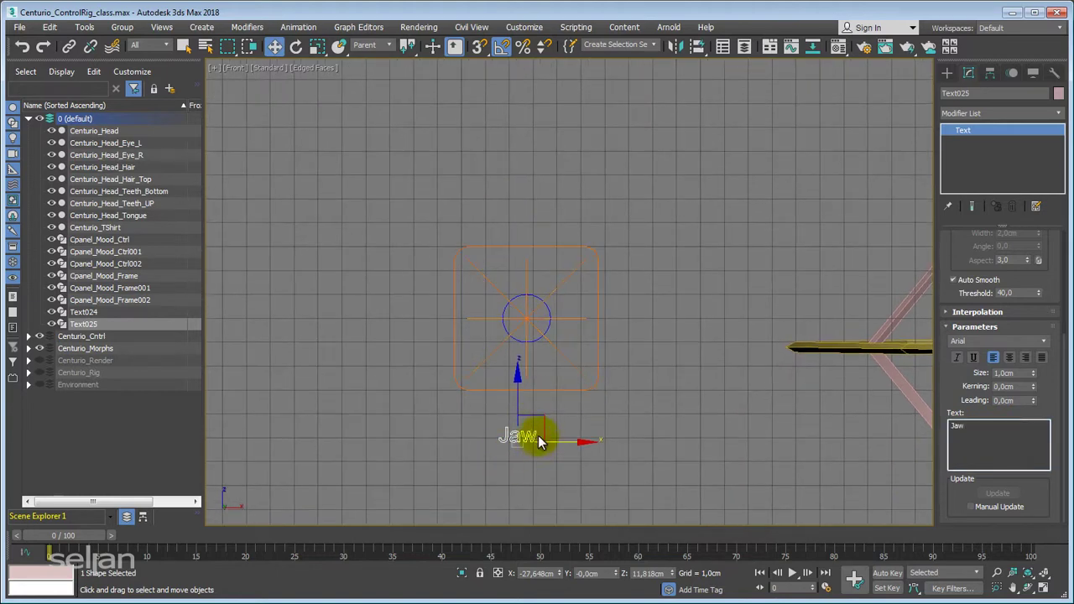
drag(544, 412, 546, 391)
middle_drag(546, 391, 647, 351)
click(631, 414)
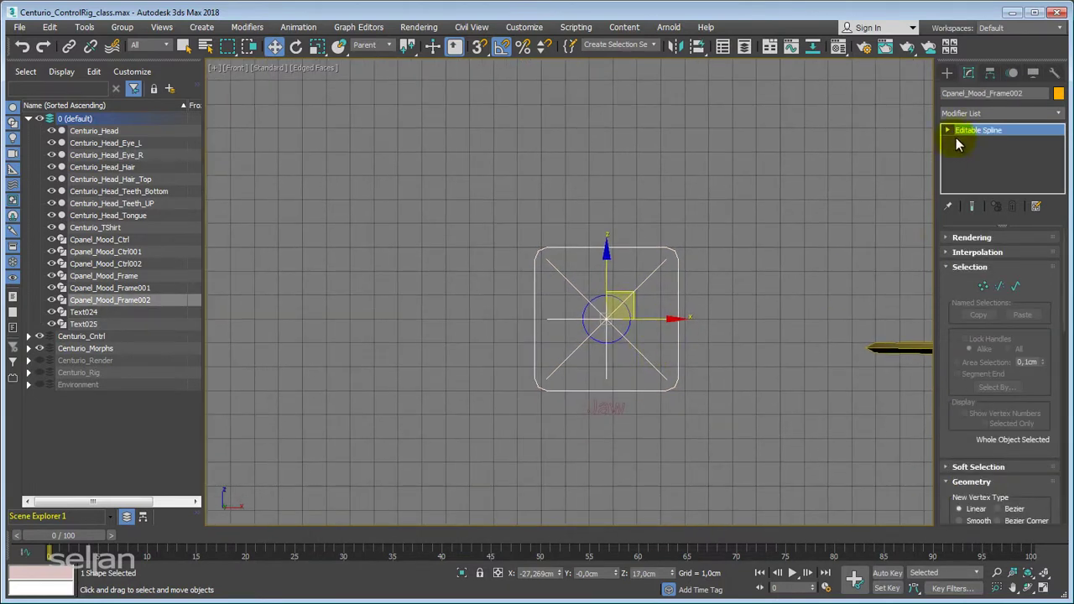
Rename the copied frame to Cpanel_Jaw_Frame.
click(988, 93)
key(BackSpace)
key(BackSpace)
key(BackSpace)
key(BackSpace)
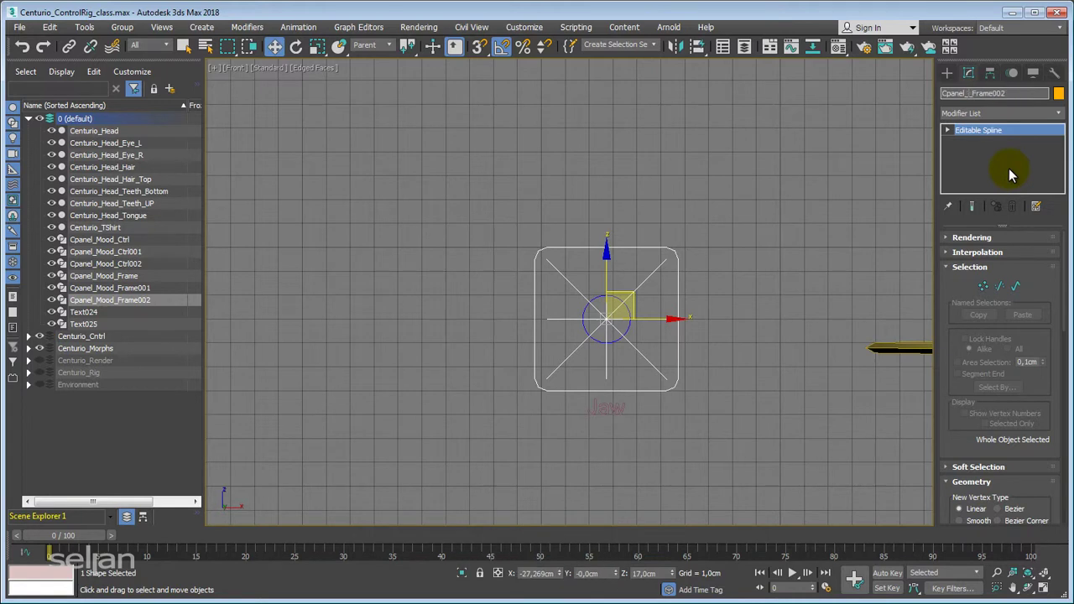
text(Jaw)
key(End)
key(BackSpace)
key(BackSpace)
key(BackSpace)
key(Return)
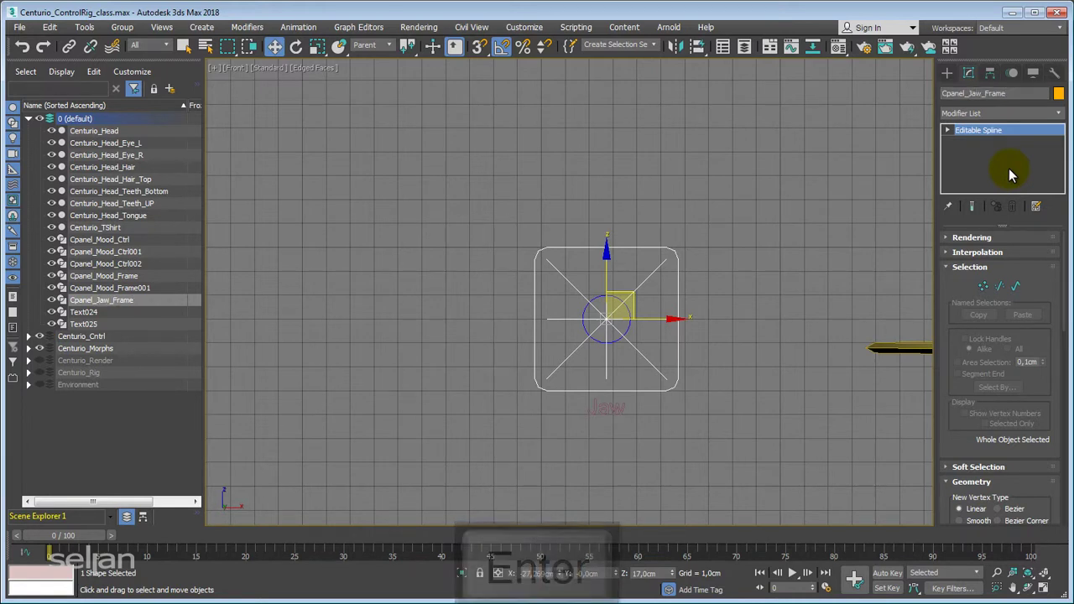
Rename the copied circle to Cpanel_Jaw_Ctrl by pasting and editing the frame's name.
double_click(1044, 94)
key(ctrl+c)
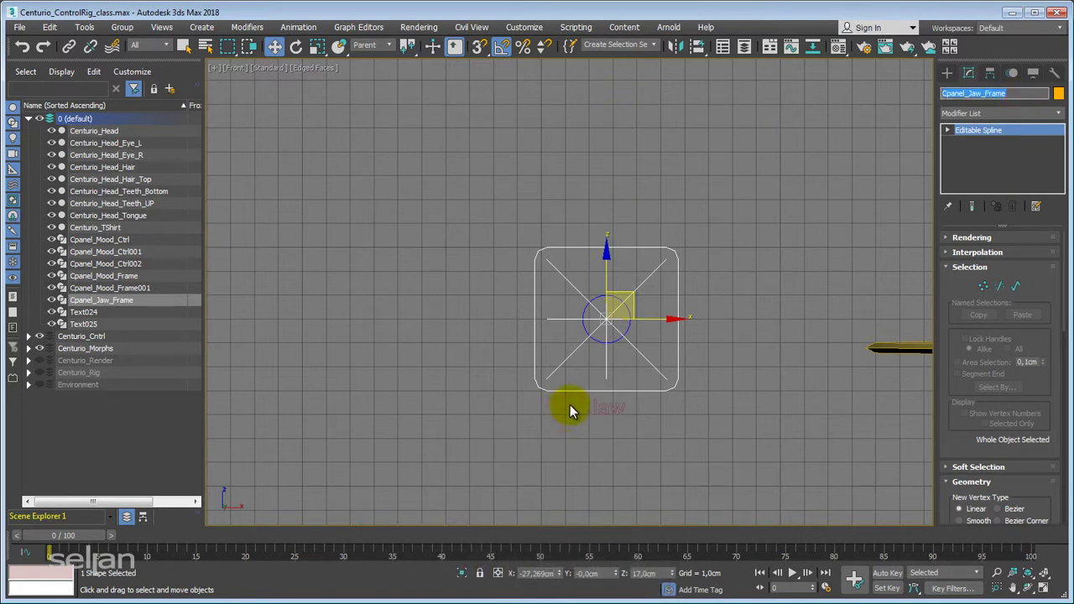
click(608, 342)
double_click(1022, 93)
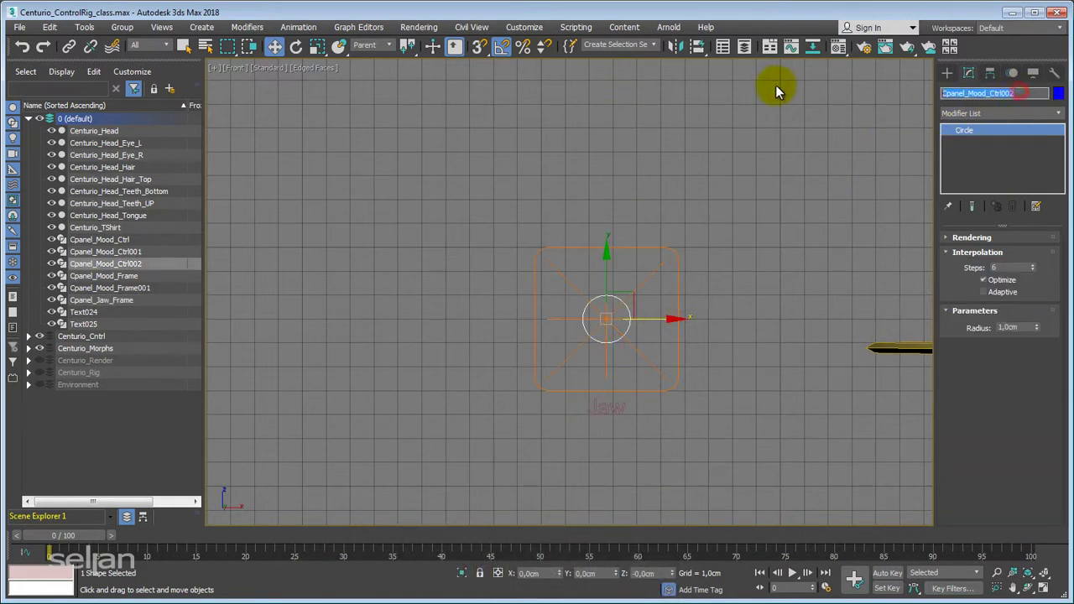
key(ctrl+v)
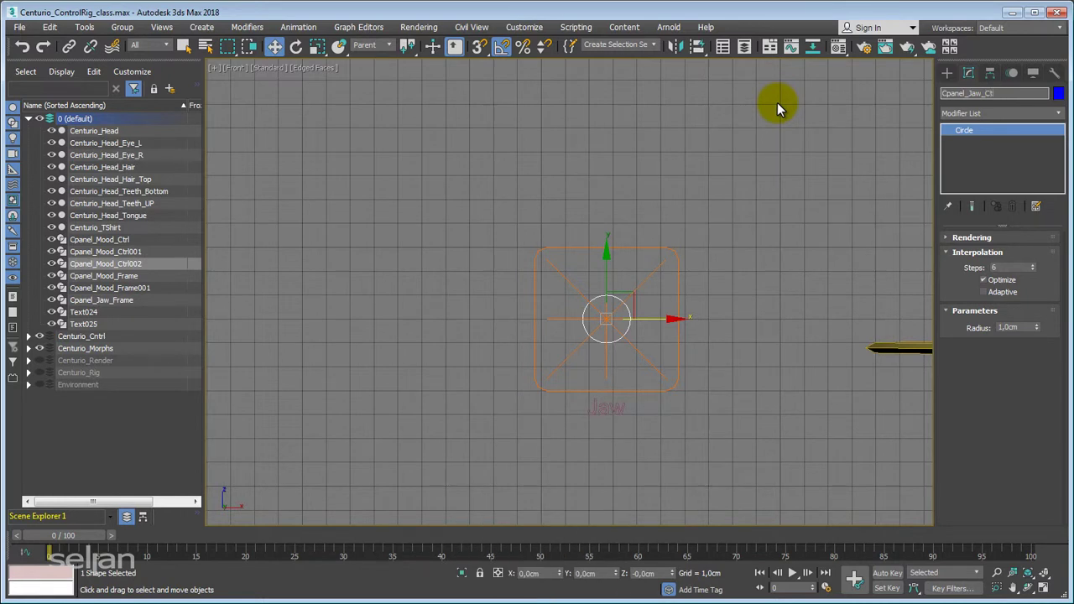
key(Return)
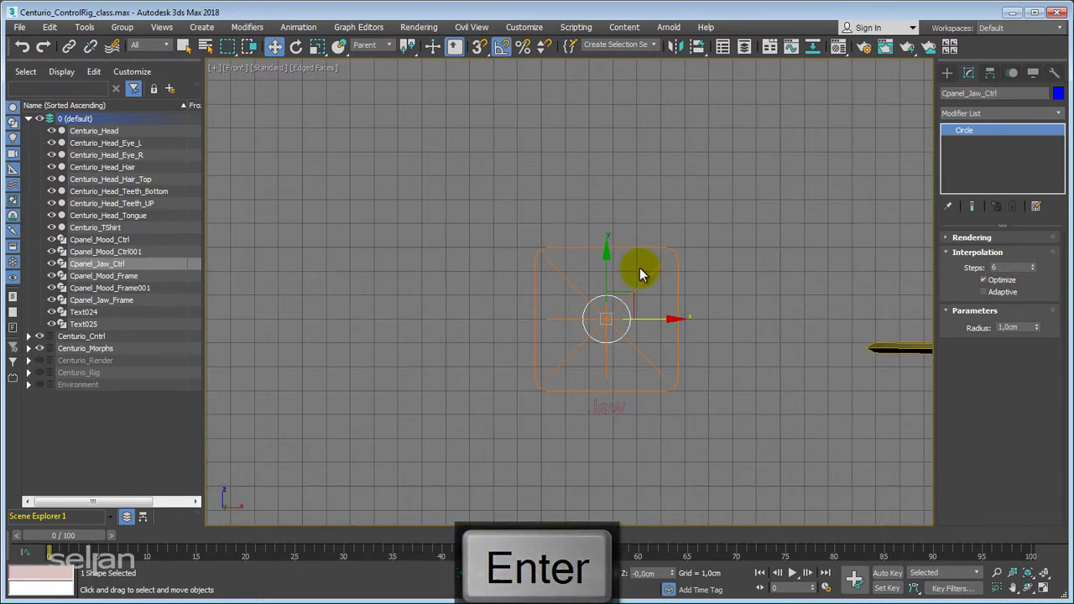
middle_drag(570, 357, 563, 334)
click(495, 397)
click(622, 373)
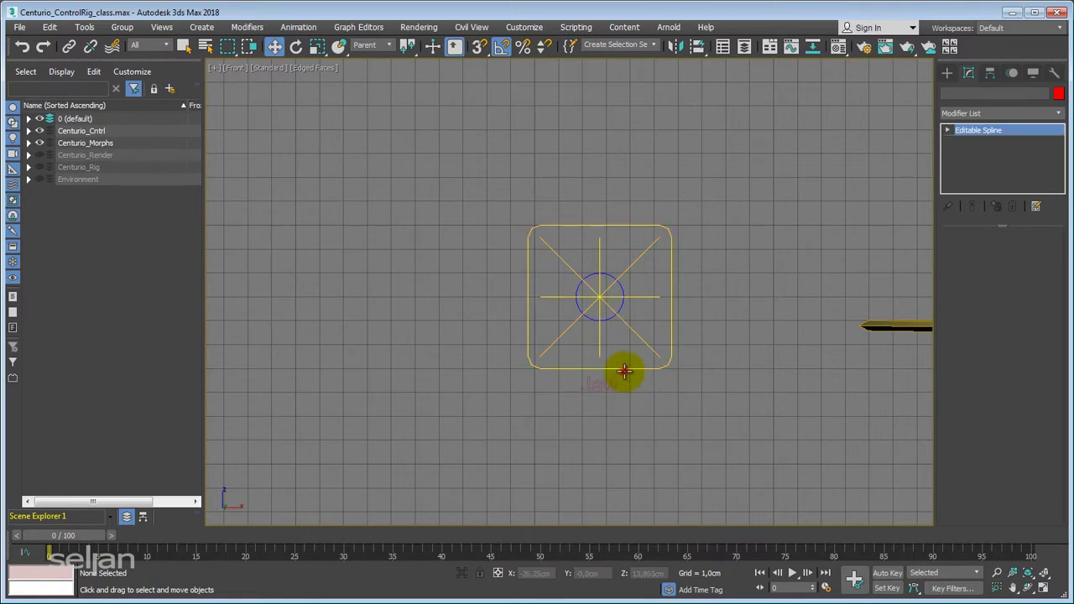
Attach the Jaw label to Cpanel_Jaw_Frame and set the frame's X position to -27 cm.
right_click(622, 375)
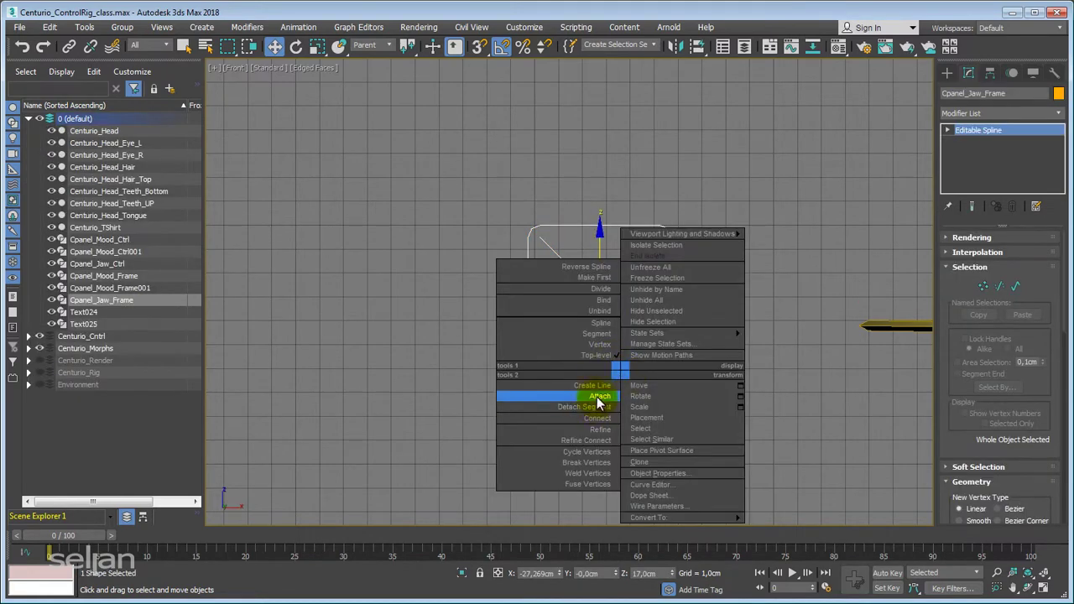
click(599, 399)
key(w)
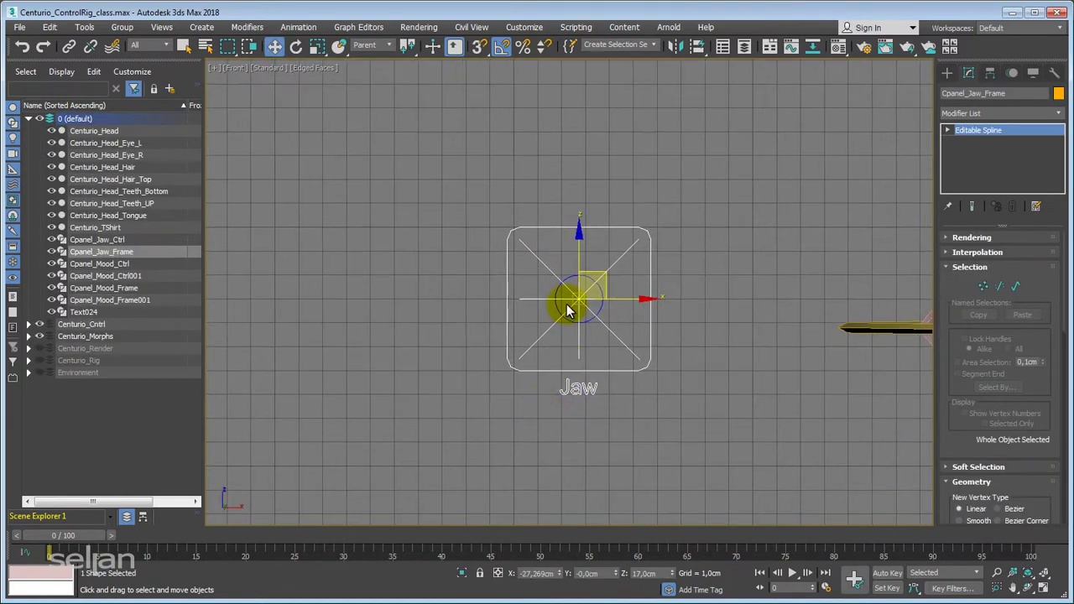
scroll(659, 335, down, 3)
scroll(660, 334, up, 3)
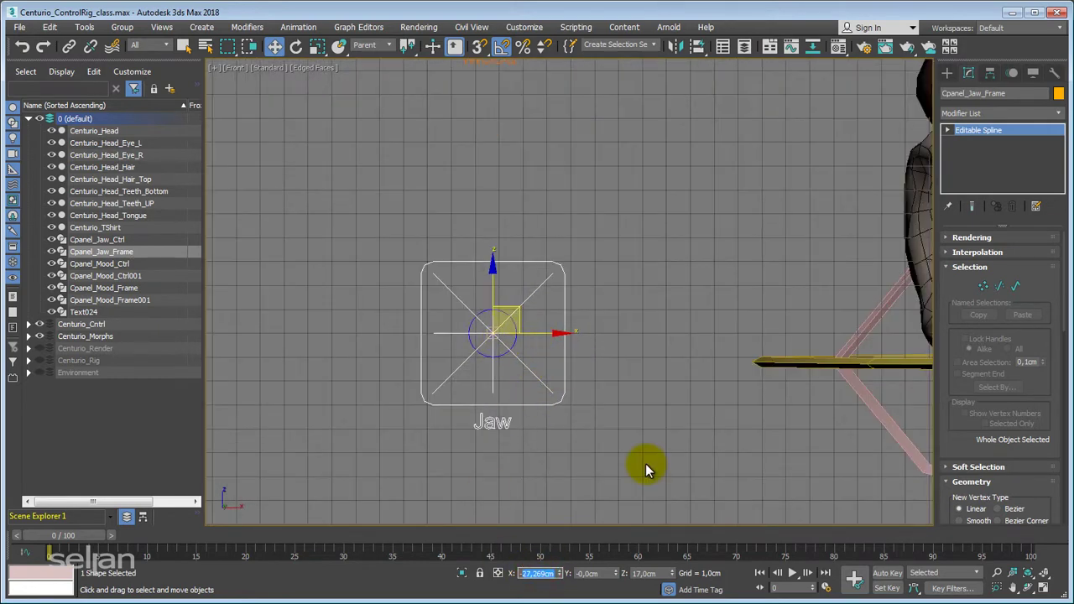
text(-27)
key(Return)
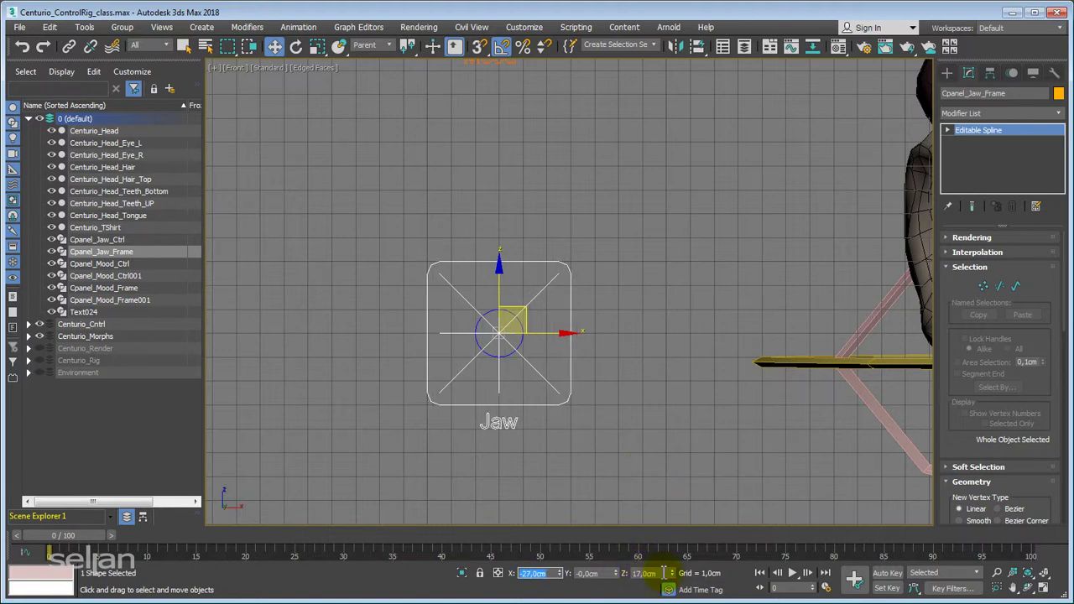
click(585, 431)
scroll(583, 426, down, 5)
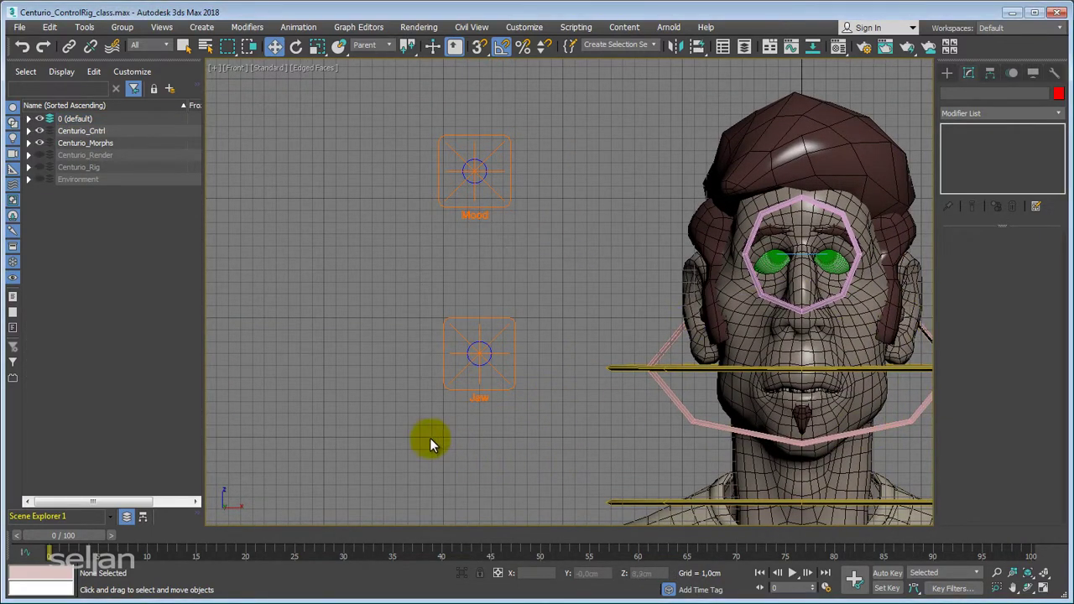
Zero the Jaw circle's X and Y positions to centre it in its frame, showing the head.
scroll(508, 386, up, 5)
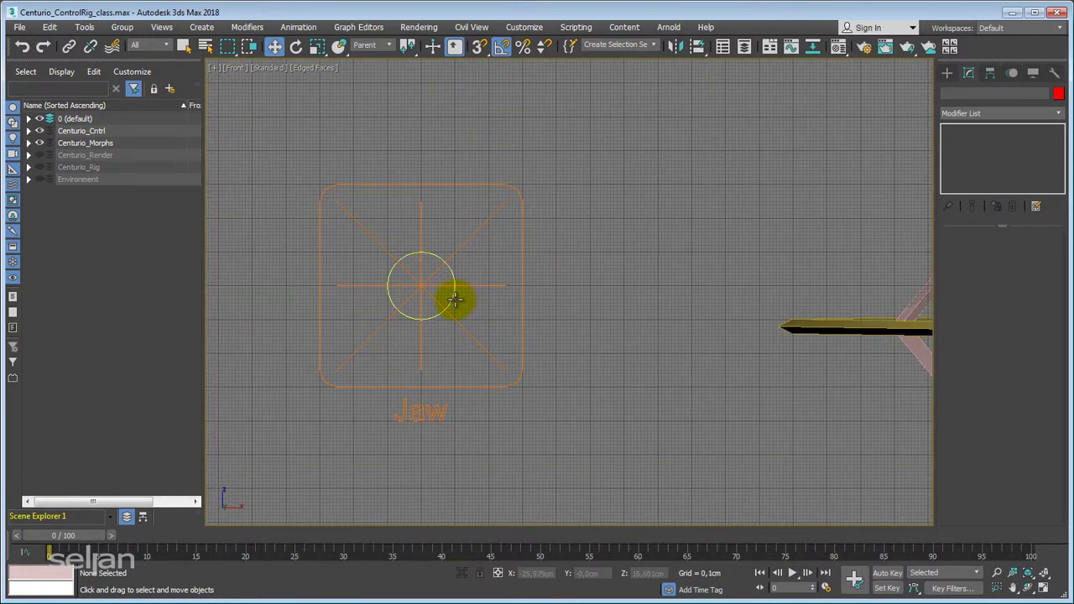
click(454, 299)
middle_drag(456, 311, 558, 324)
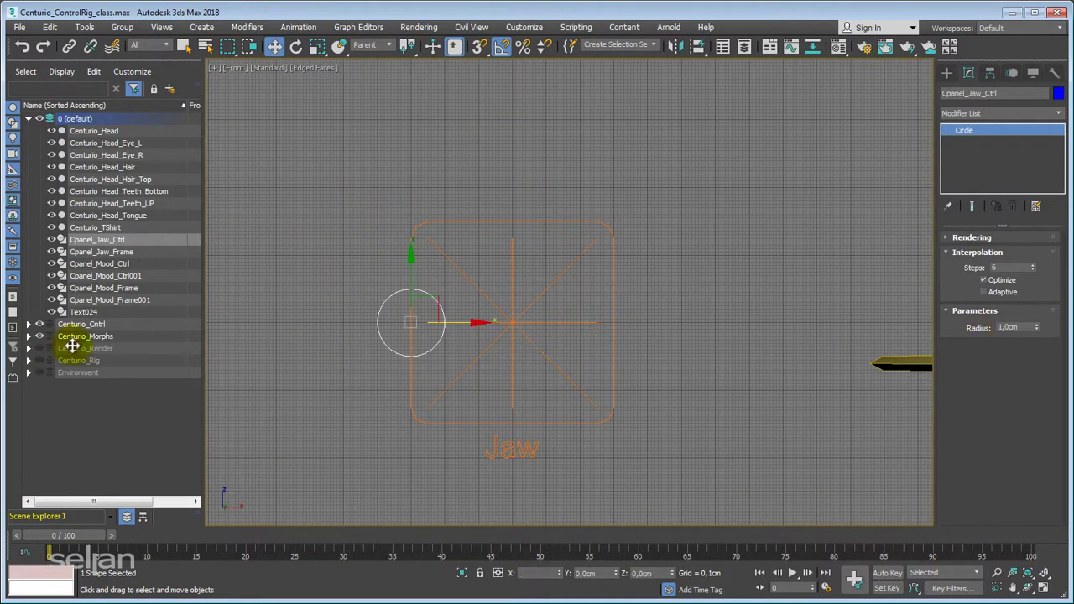
drag(418, 317, 570, 390)
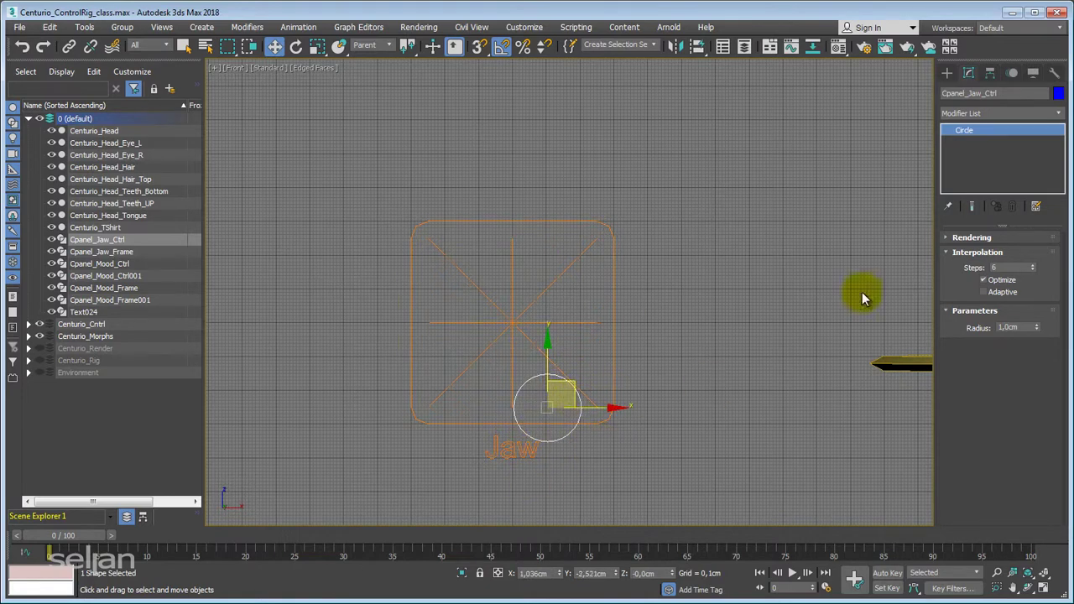
right_click(615, 573)
right_click(556, 574)
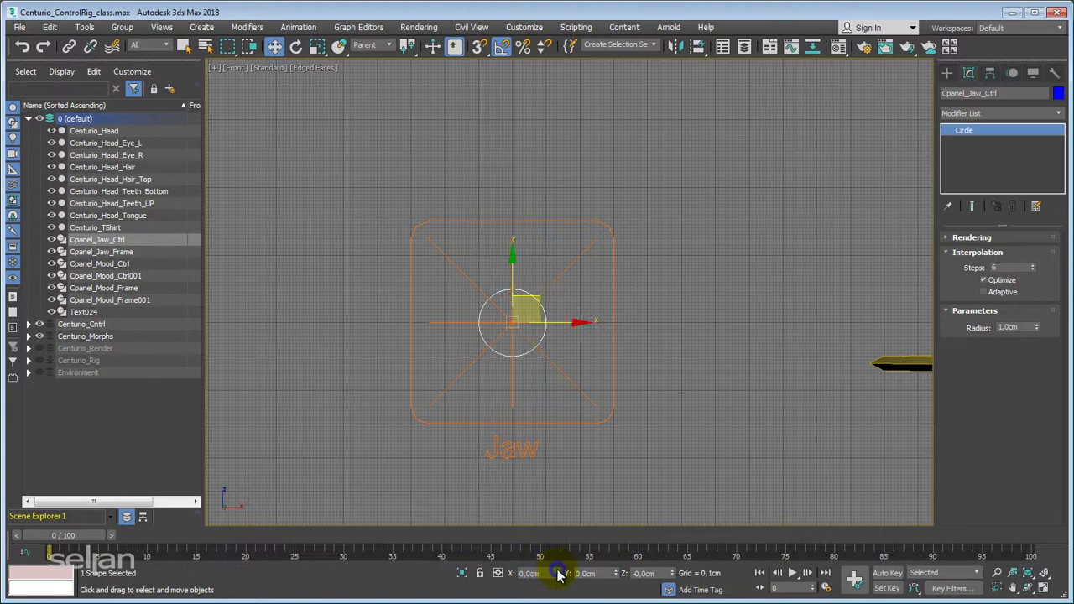
scroll(619, 312, down, 8)
middle_drag(543, 349, 587, 389)
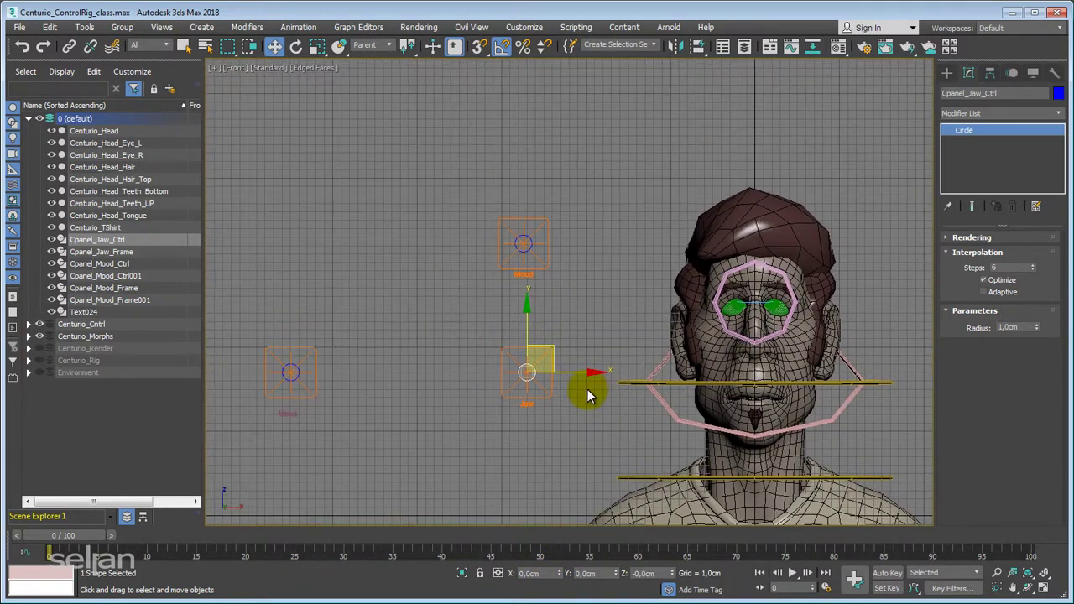
click(295, 29)
Open the Reaction Manager from the Animation menu and move it to the screen's left side.
click(329, 317)
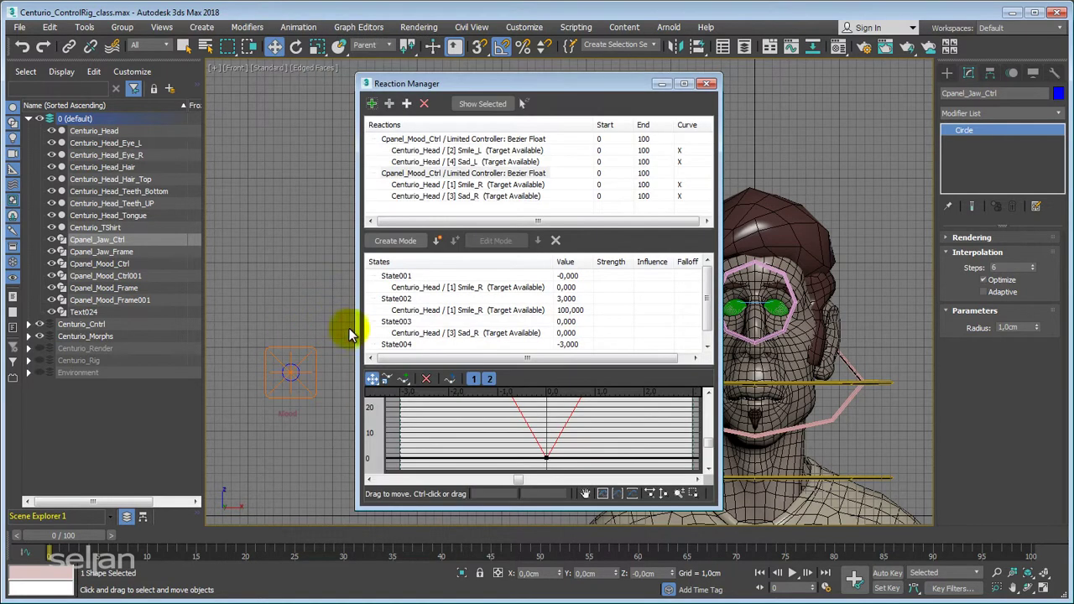
drag(617, 86, 308, 61)
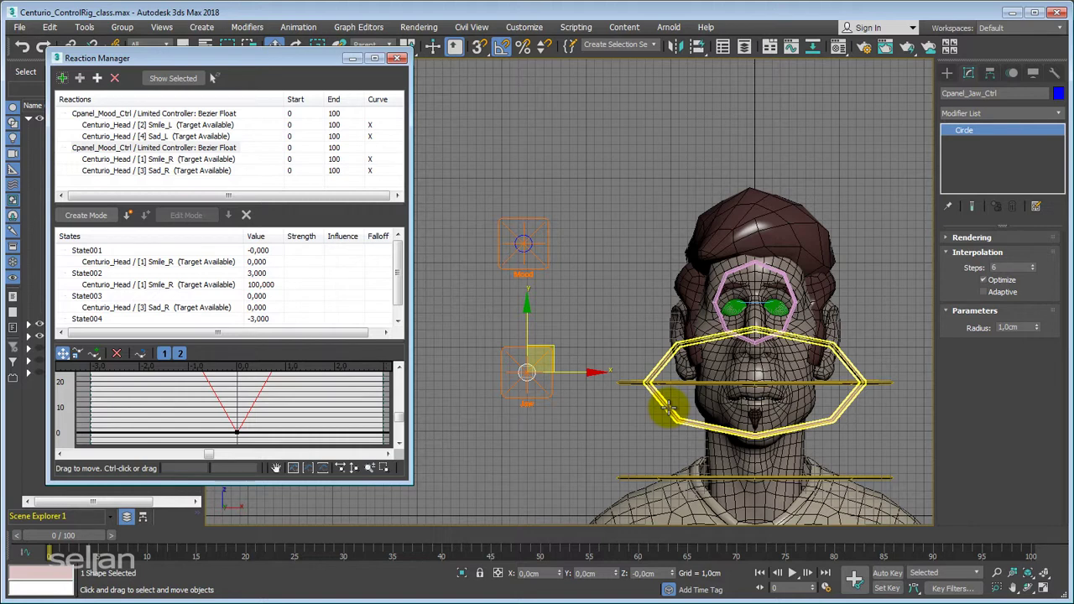
Select the CNT_Cntrl_004_Jaw ring and frame it in a Perspective view, ready to rotate.
click(669, 409)
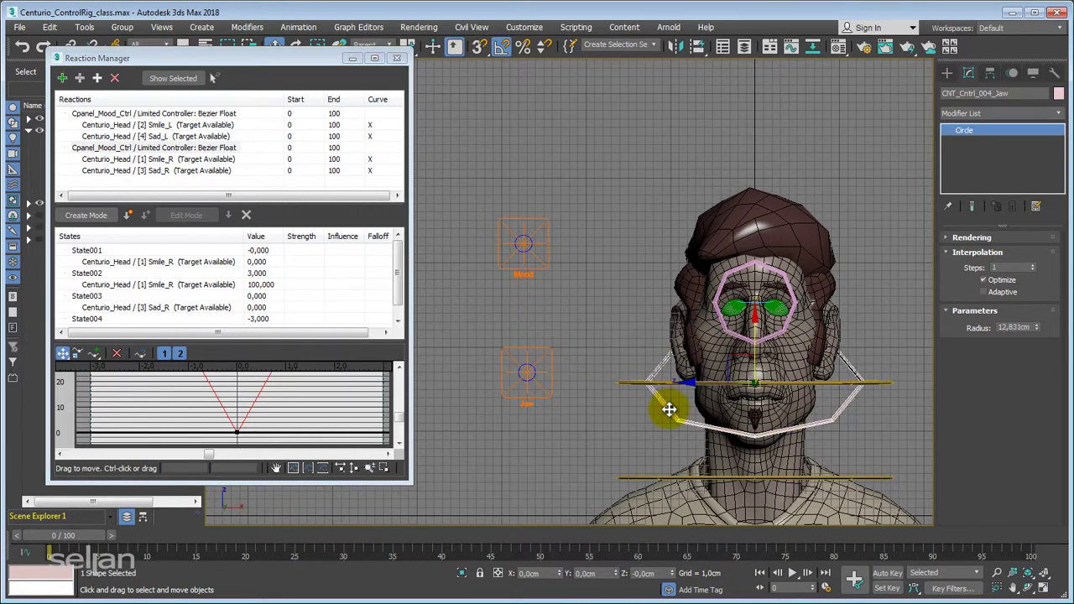
key(p)
key(z)
alt+middle_drag(650, 432, 663, 383)
scroll(592, 334, down, 2)
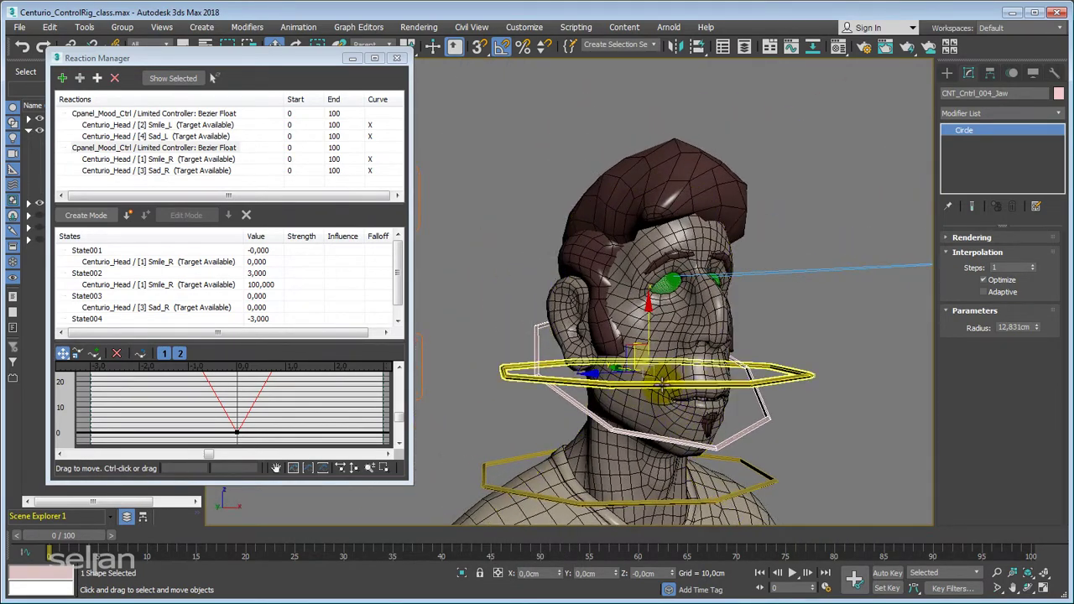
drag(281, 59, 267, 93)
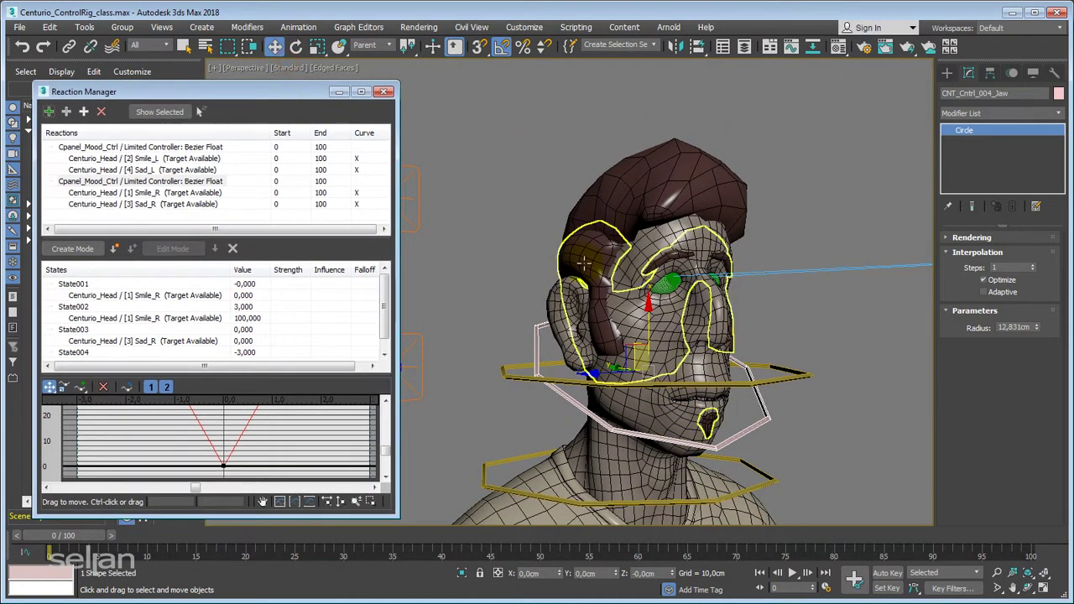
alt+middle_drag(583, 264, 546, 222)
key(e)
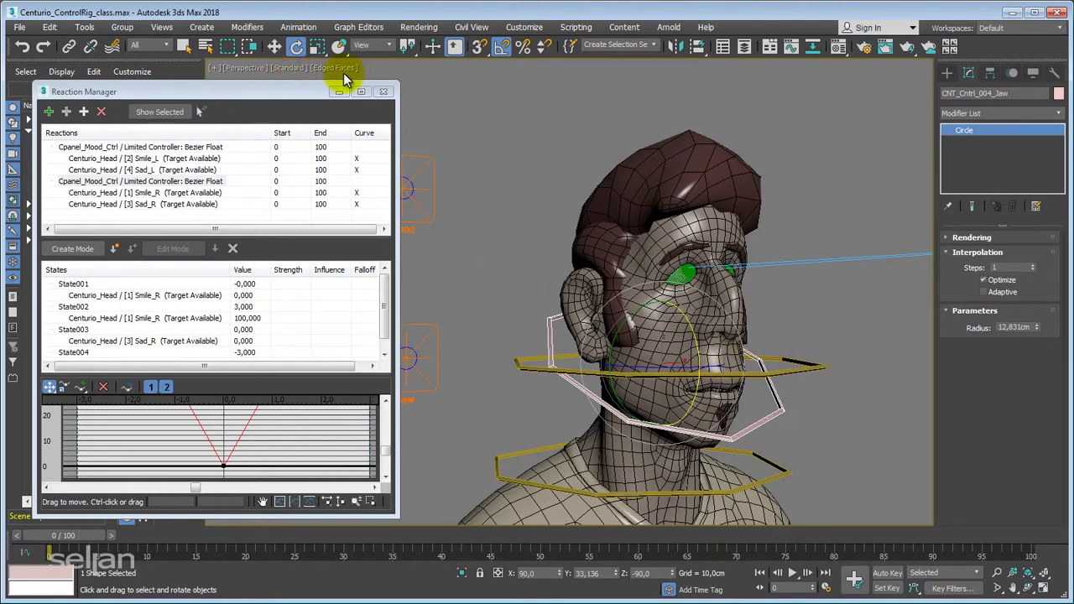
Set the Reference Coordinate System to Local and zoom in on the head.
click(377, 49)
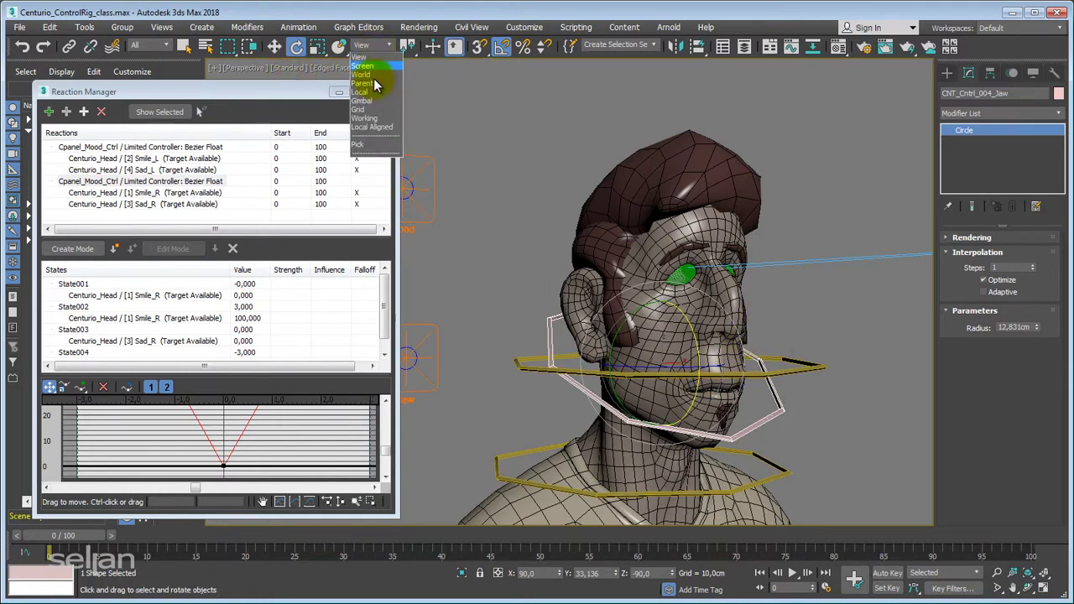
click(374, 92)
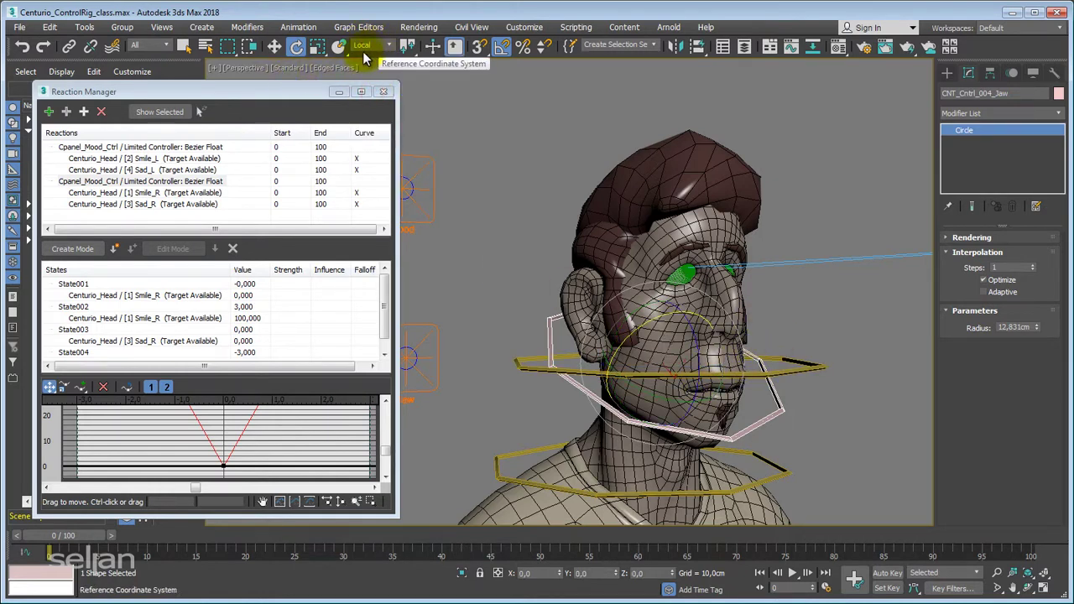
alt+middle_drag(666, 350, 697, 361)
scroll(697, 360, up, 3)
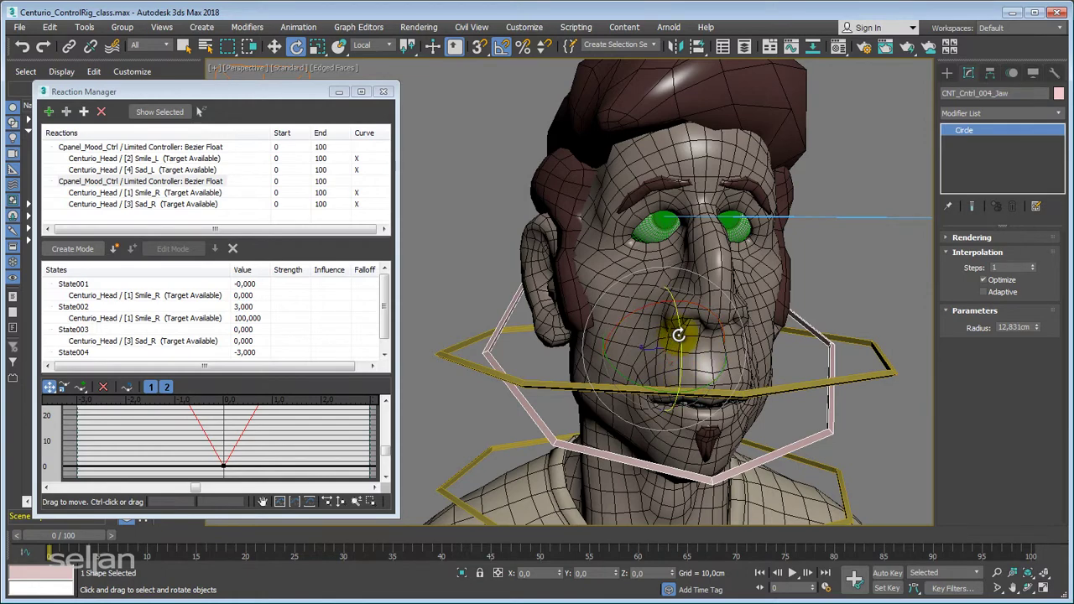
Try rotating the jaw ring open, then undo the rotation.
mouse_move(679, 330)
mouse_down()
mouse_move(679, 347)
mouse_move(678, 319)
mouse_up()
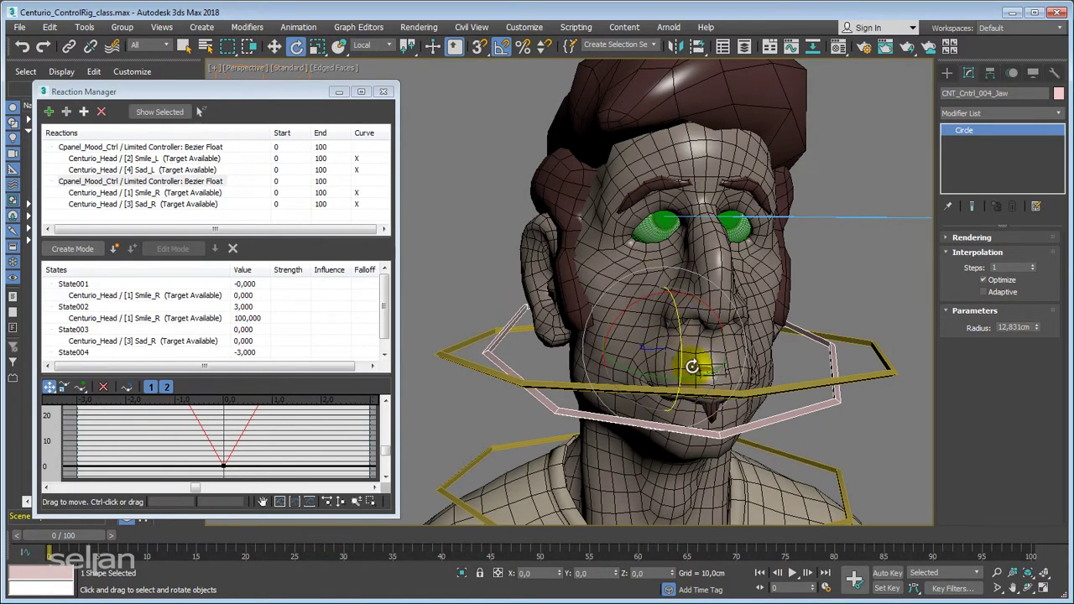
key(ctrl+z)
alt+middle_drag(693, 367, 660, 361)
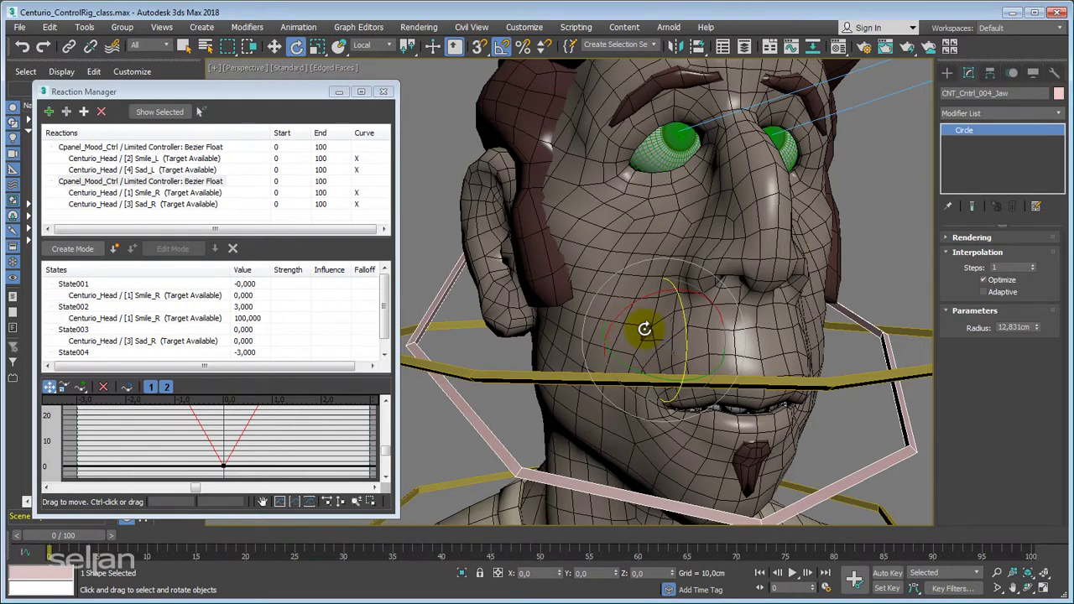
click(900, 234)
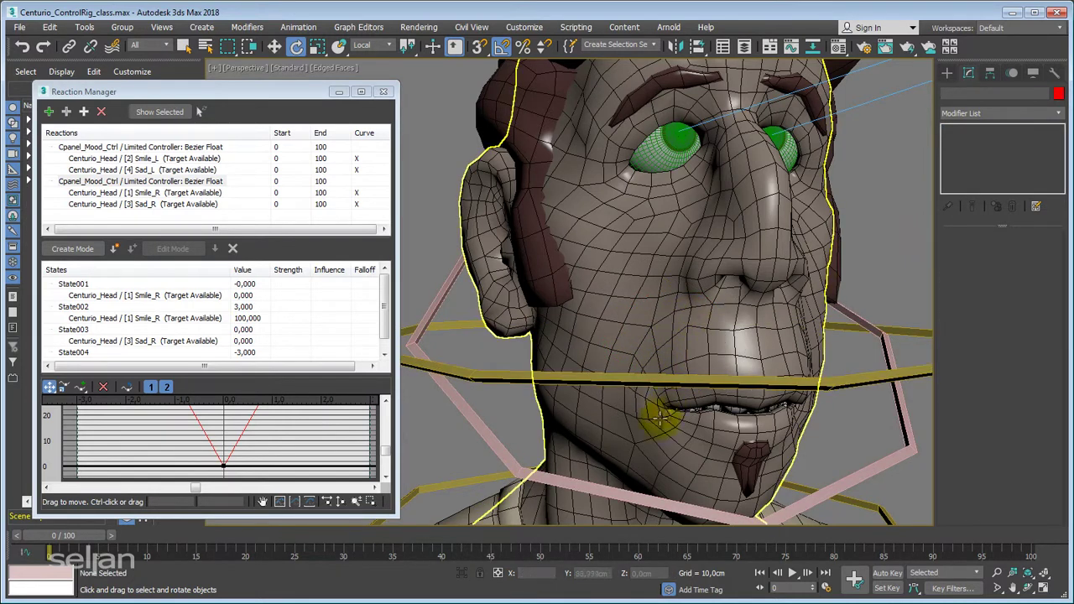
click(467, 425)
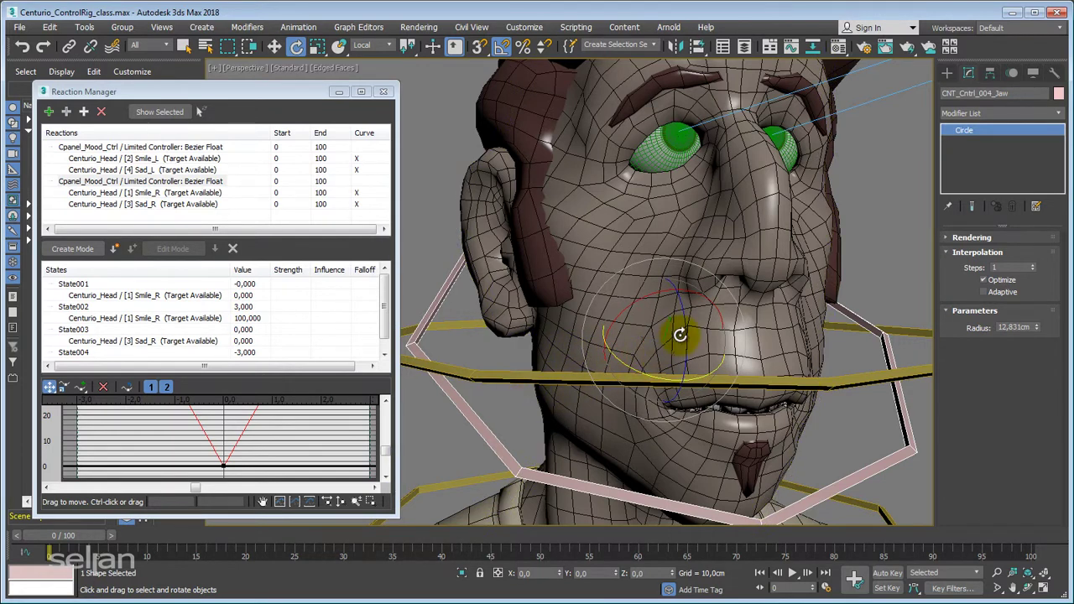
drag(659, 362, 688, 328)
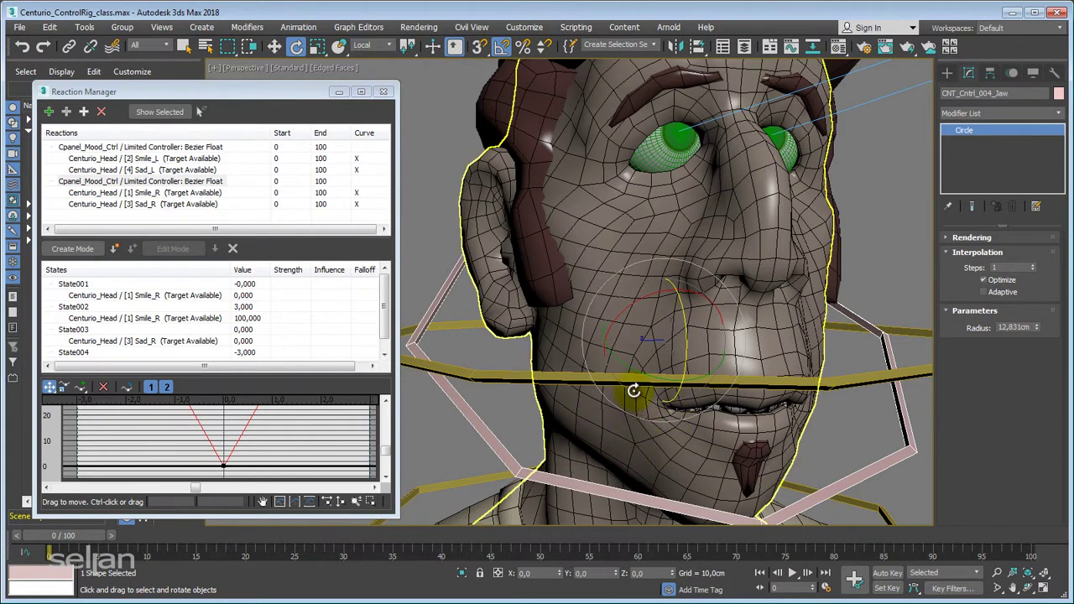
drag(635, 393, 622, 366)
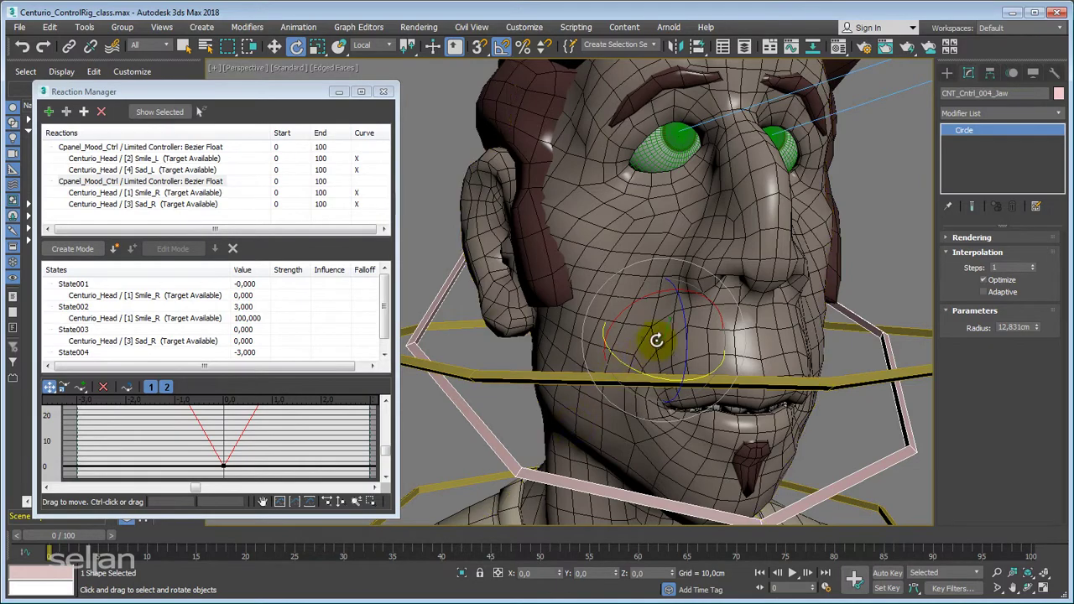
drag(635, 364, 625, 415)
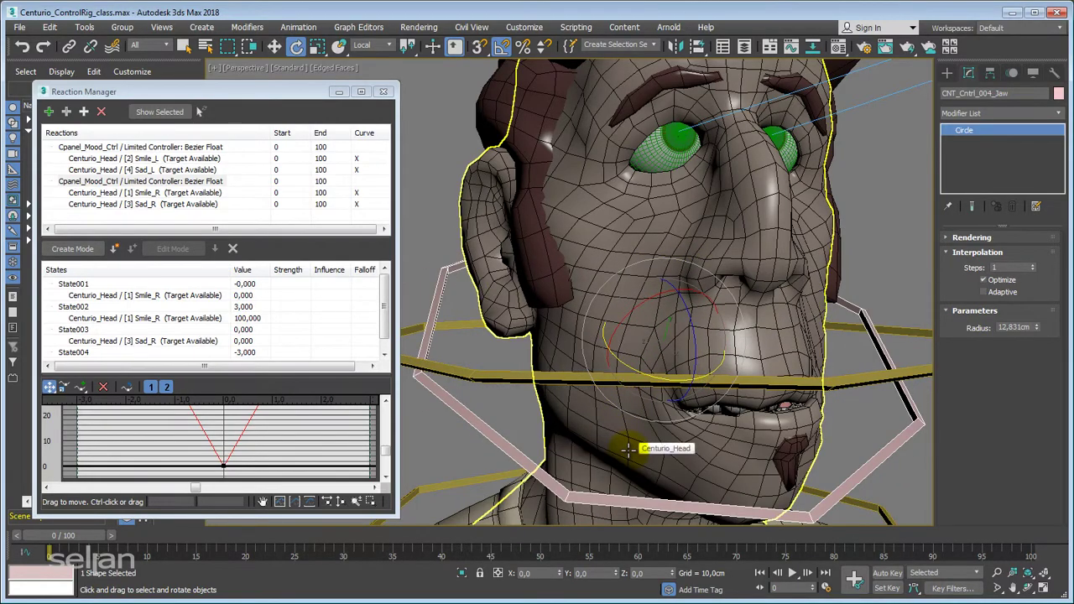
key(ctrl+z)
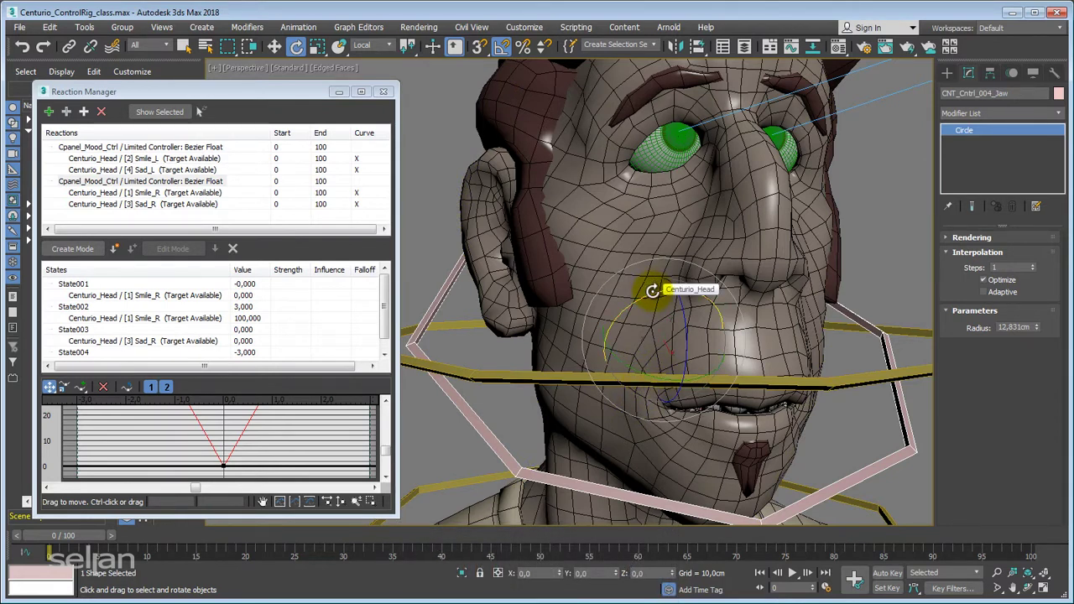
drag(652, 291, 642, 319)
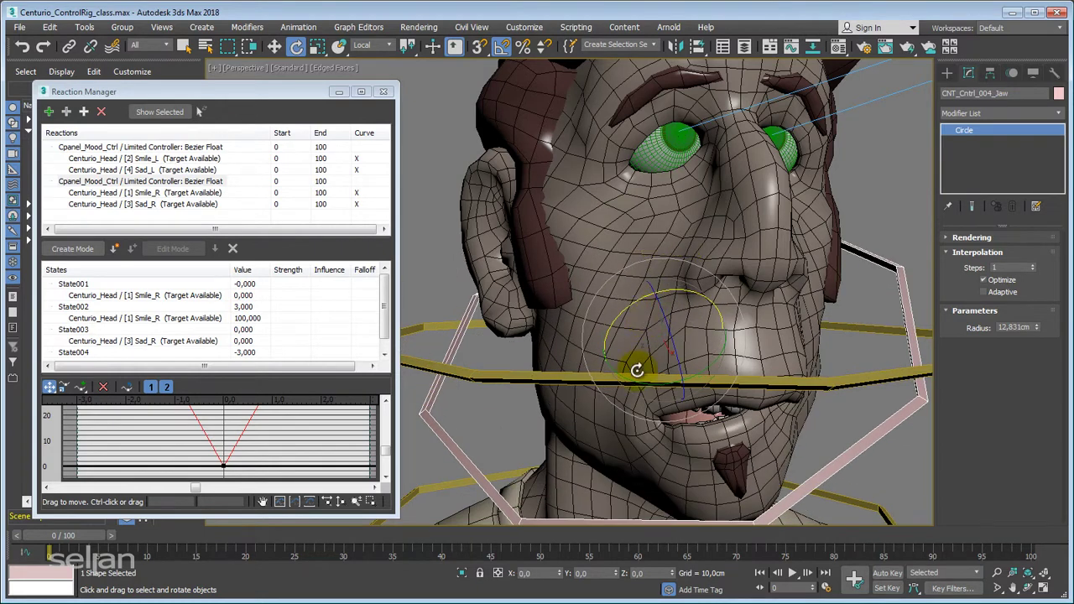
key(ctrl+z)
key(ctrl+z)
key(ctrl+z)
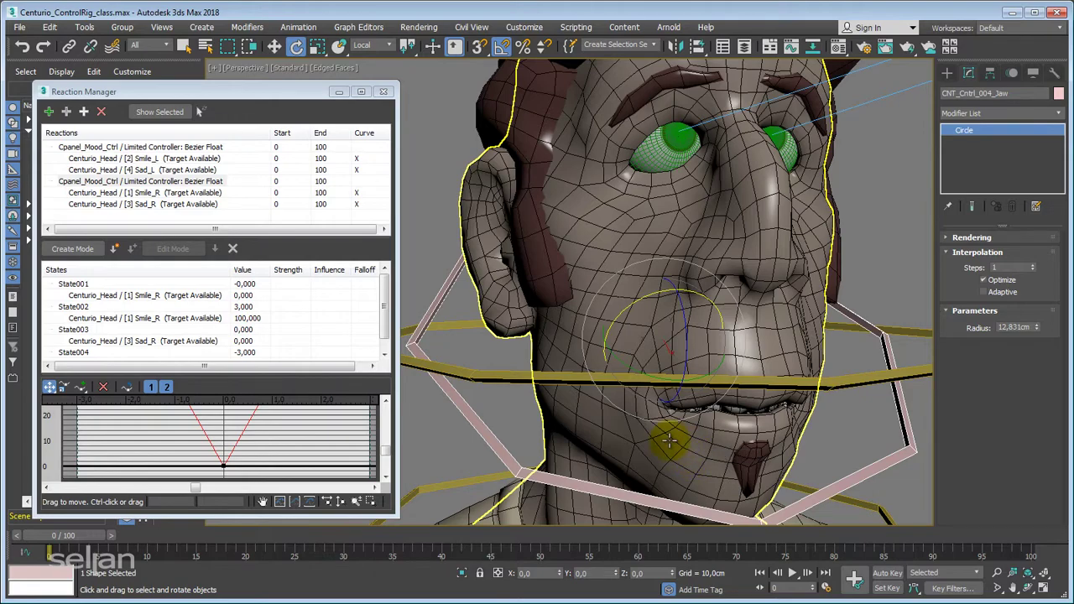
alt+middle_drag(671, 438, 633, 406)
scroll(639, 413, down, 5)
scroll(638, 378, up, 5)
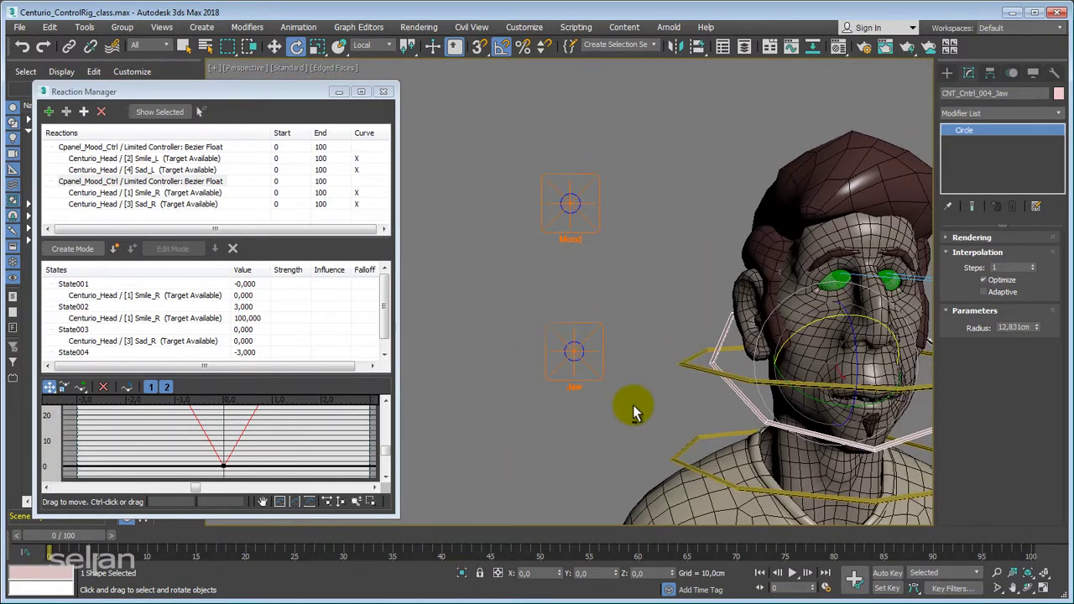
click(579, 357)
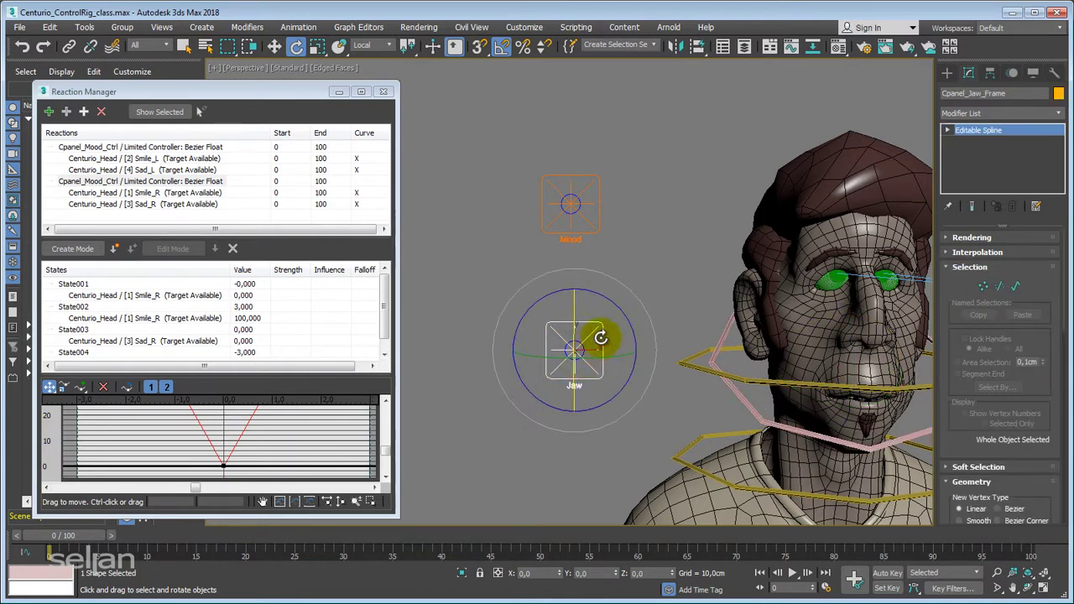
click(661, 294)
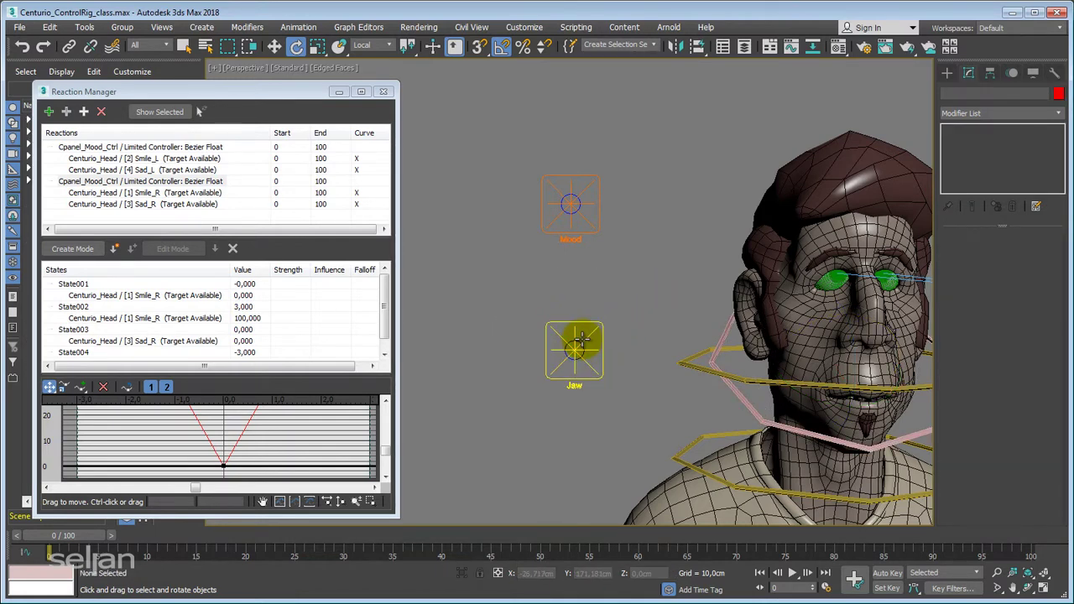
click(579, 344)
key(w)
drag(579, 345, 578, 379)
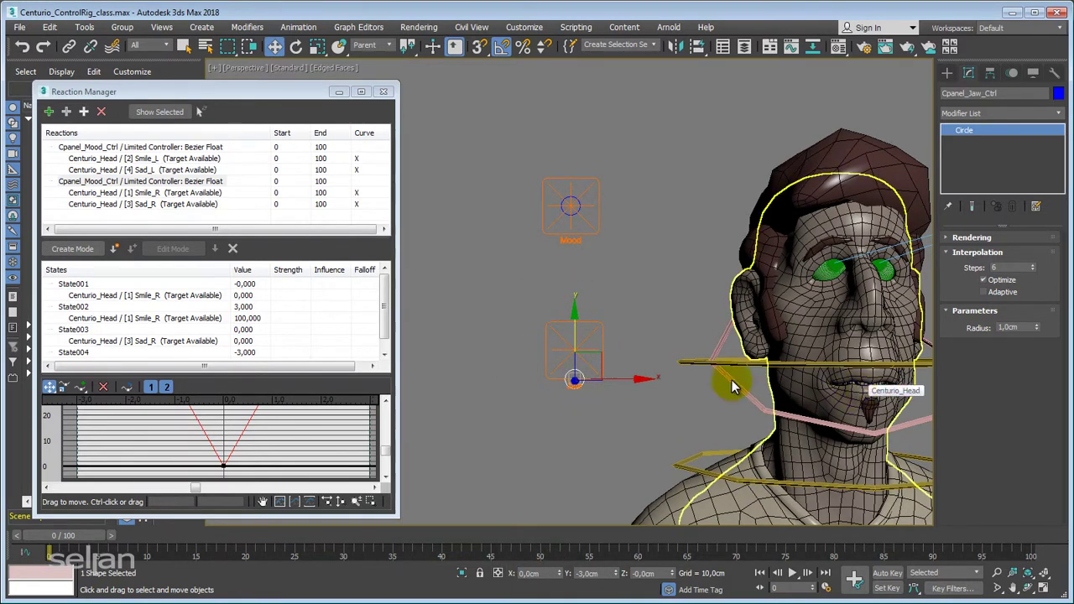
right_click(614, 574)
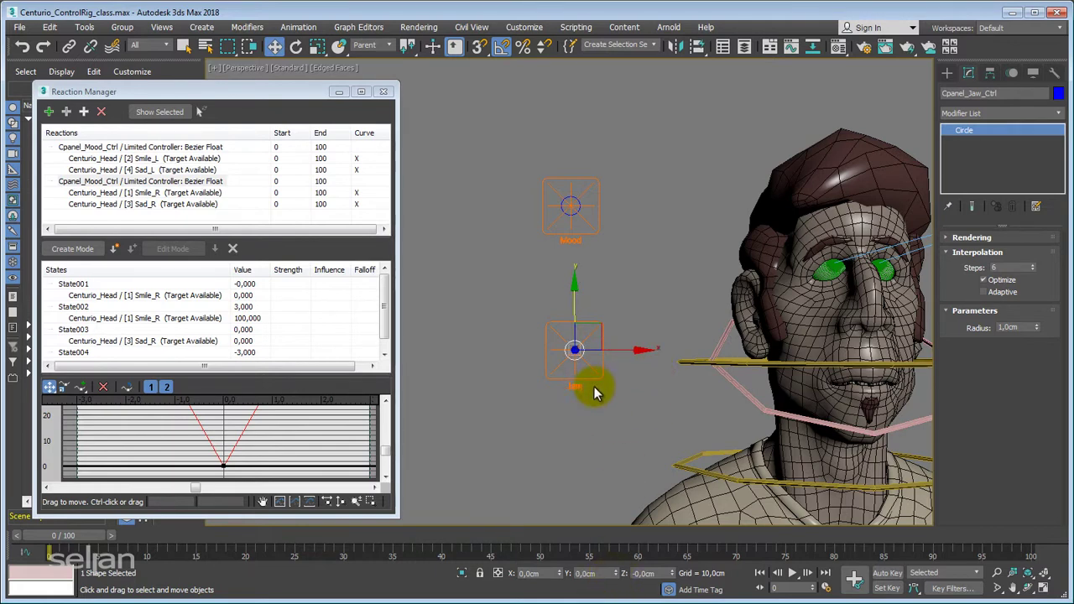
drag(196, 93, 199, 87)
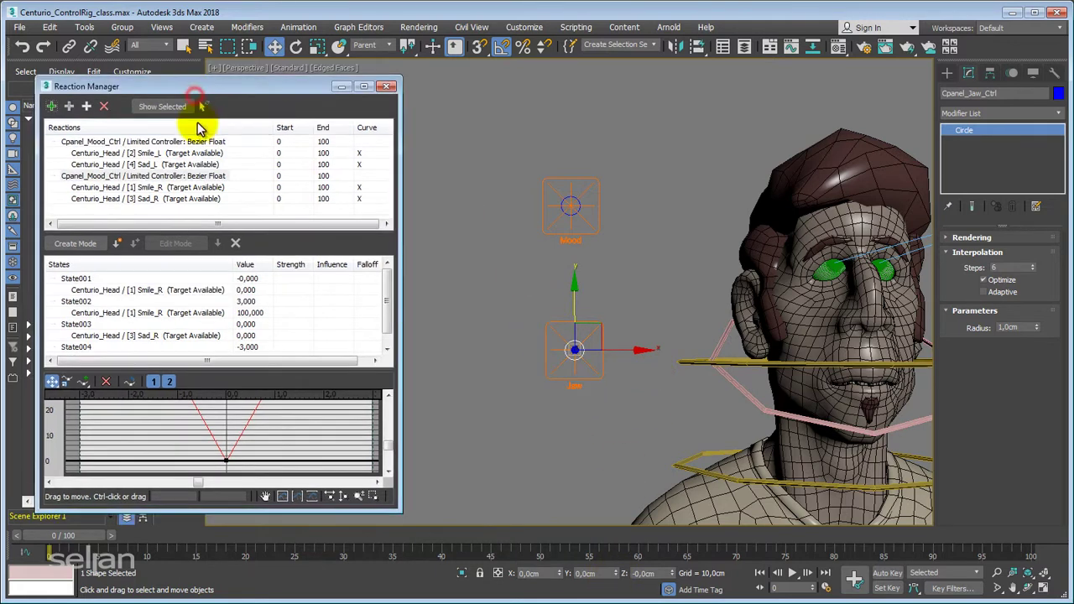
Add Cpanel_Jaw_Ctrl's Y Position (Limited Controller: Bezier Float) as a reaction master.
click(51, 106)
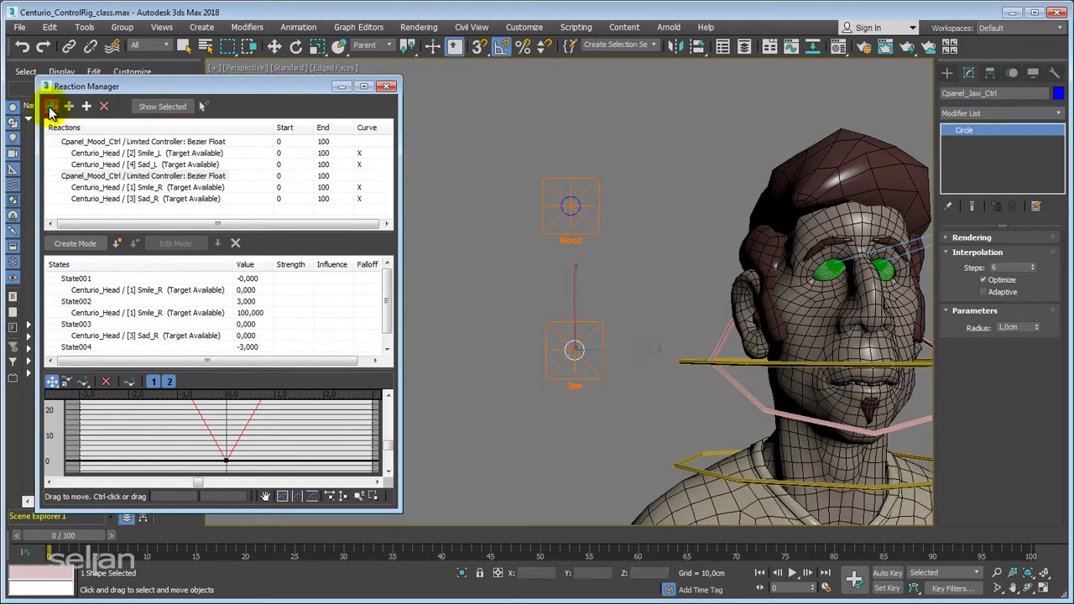
click(570, 355)
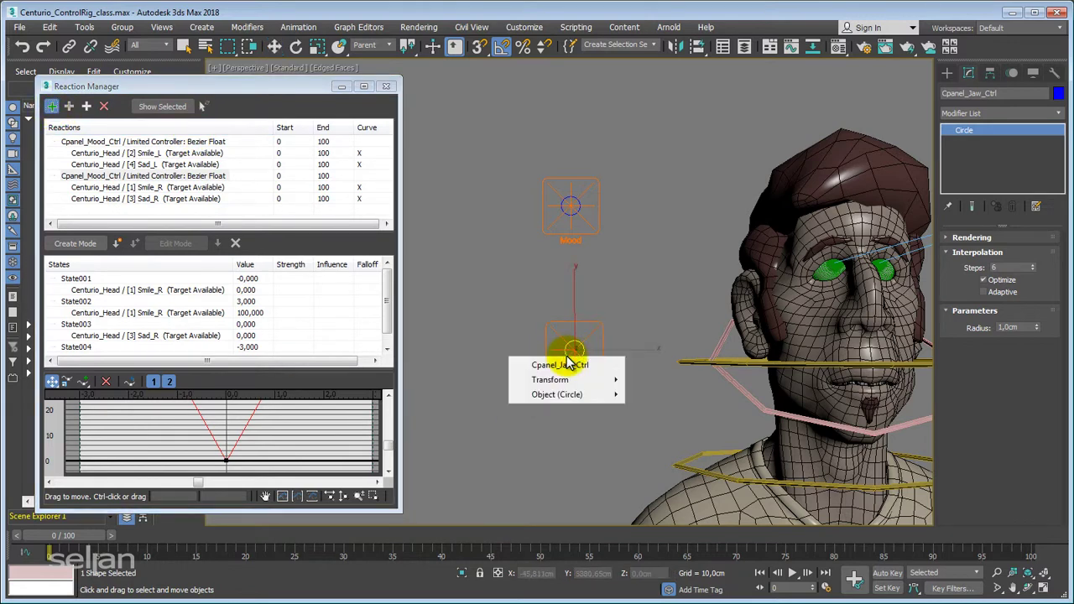
mouse_move(554, 381)
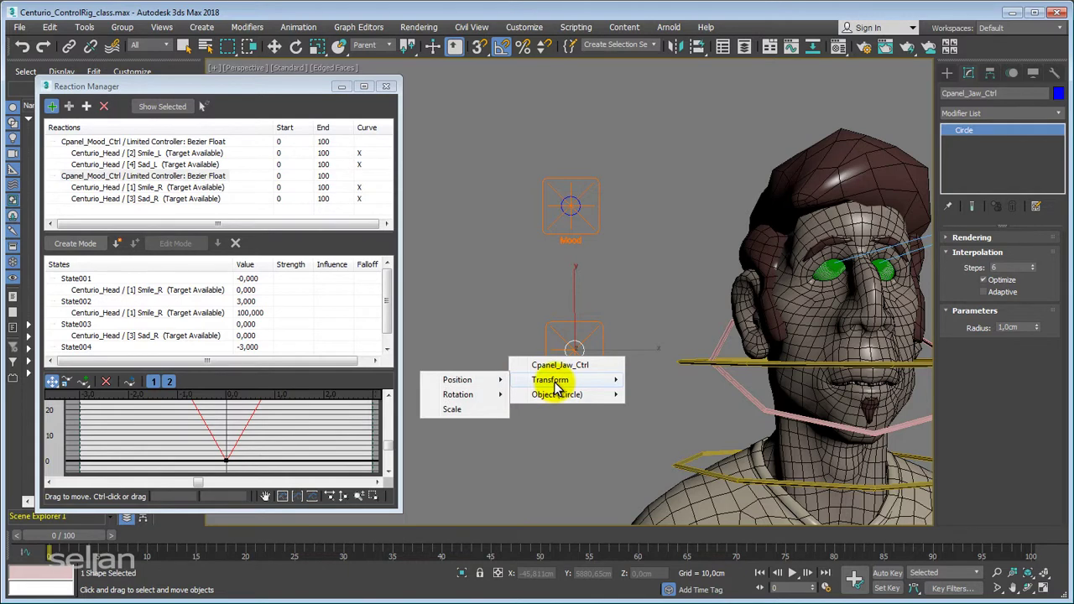
mouse_move(497, 384)
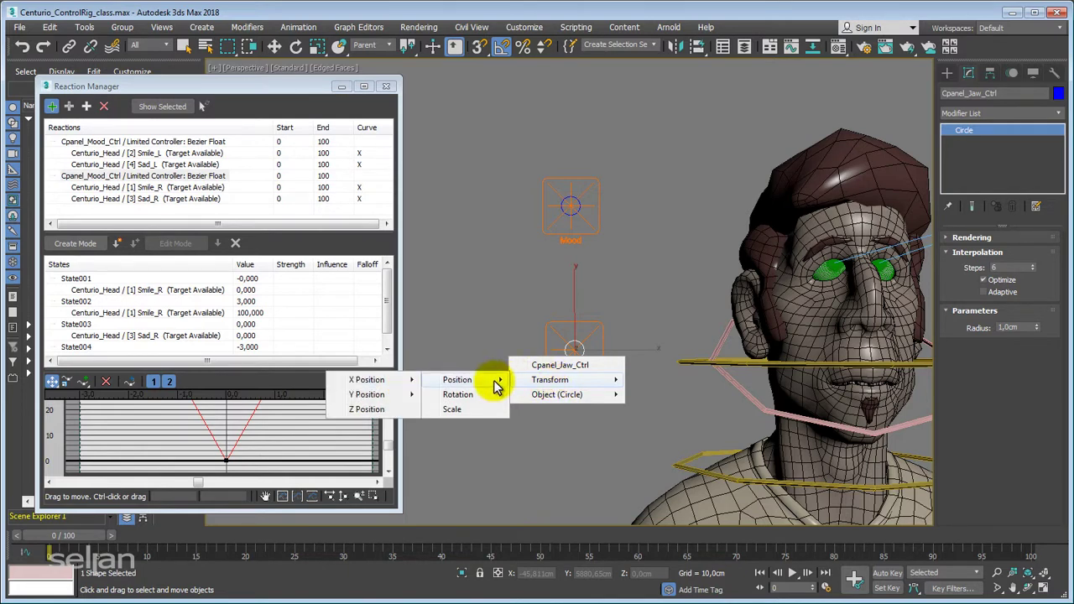
mouse_move(365, 396)
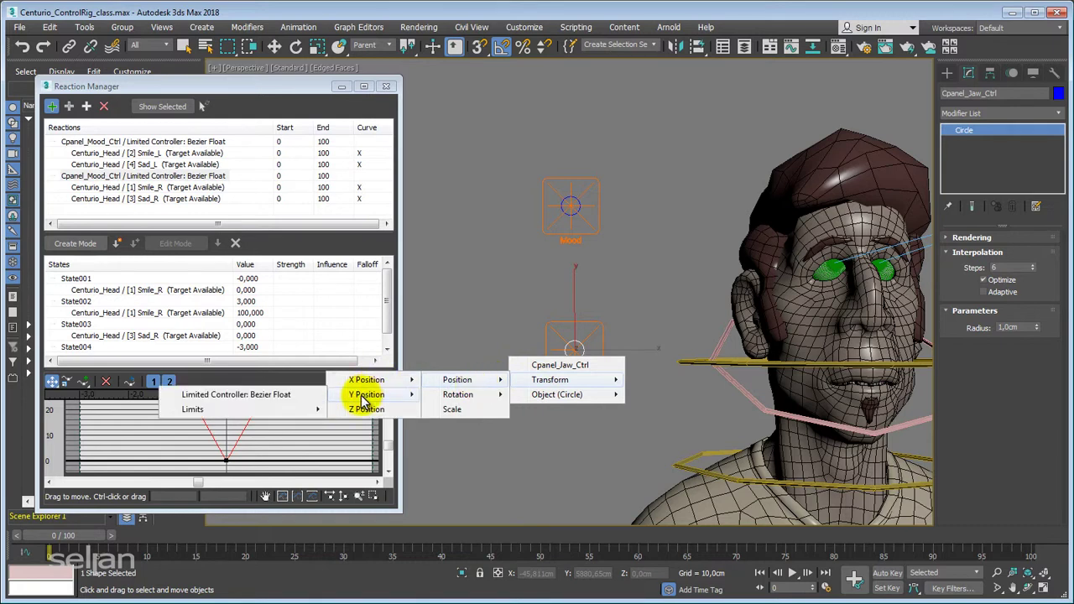
click(216, 396)
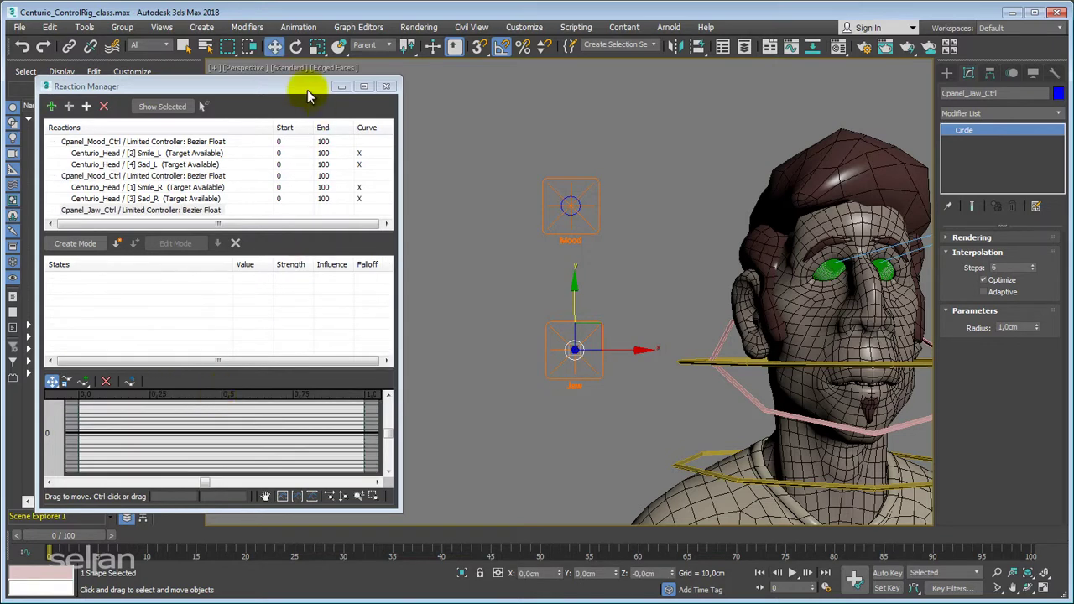
Enlarge the Reaction Manager and select the new Cpanel_Jaw_Ctrl Y Position master.
drag(307, 89, 310, 79)
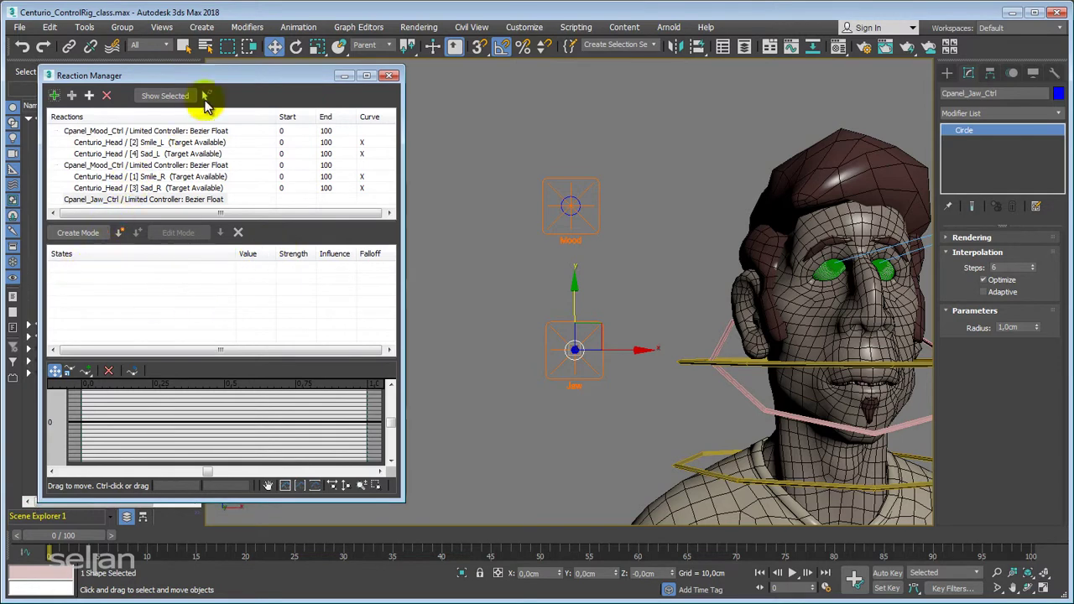
drag(215, 67, 211, 32)
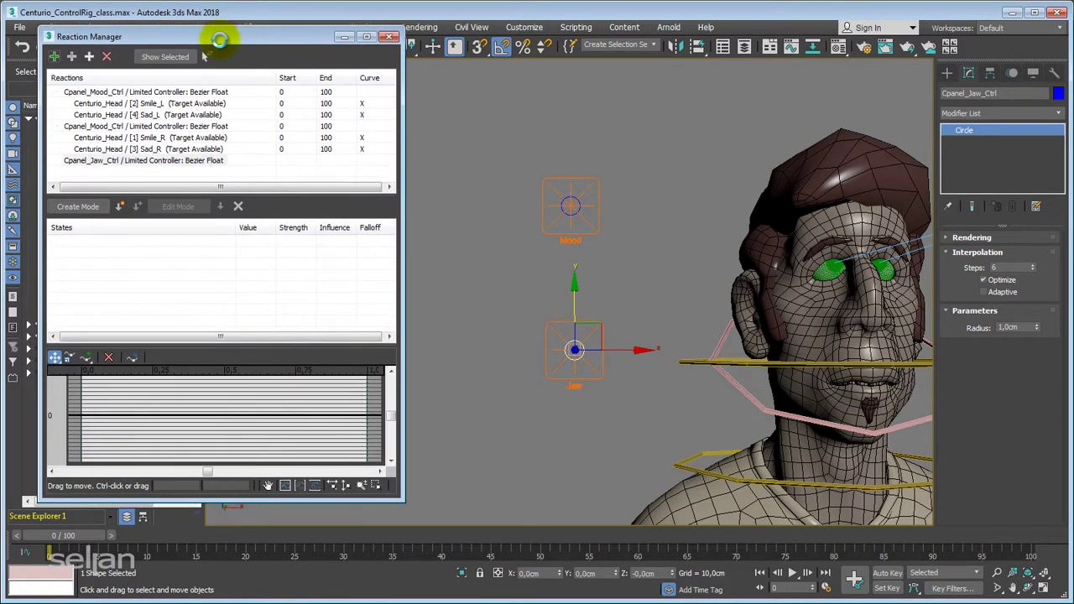
click(144, 159)
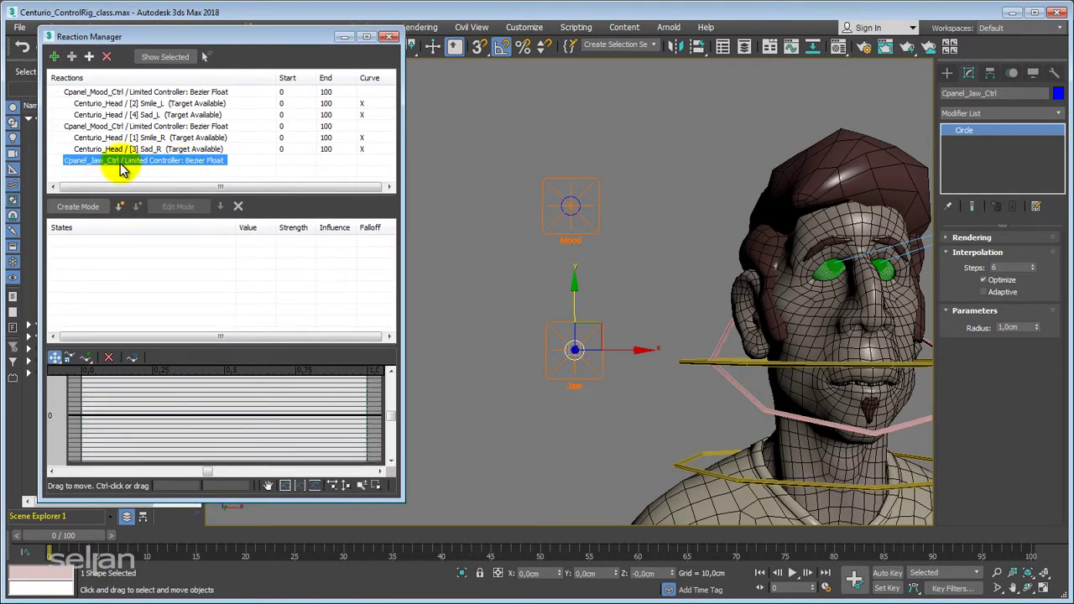
Add the jaw octagon as a slave, browsing to Transform > Rotation > Zero Euler XYZ.
click(71, 56)
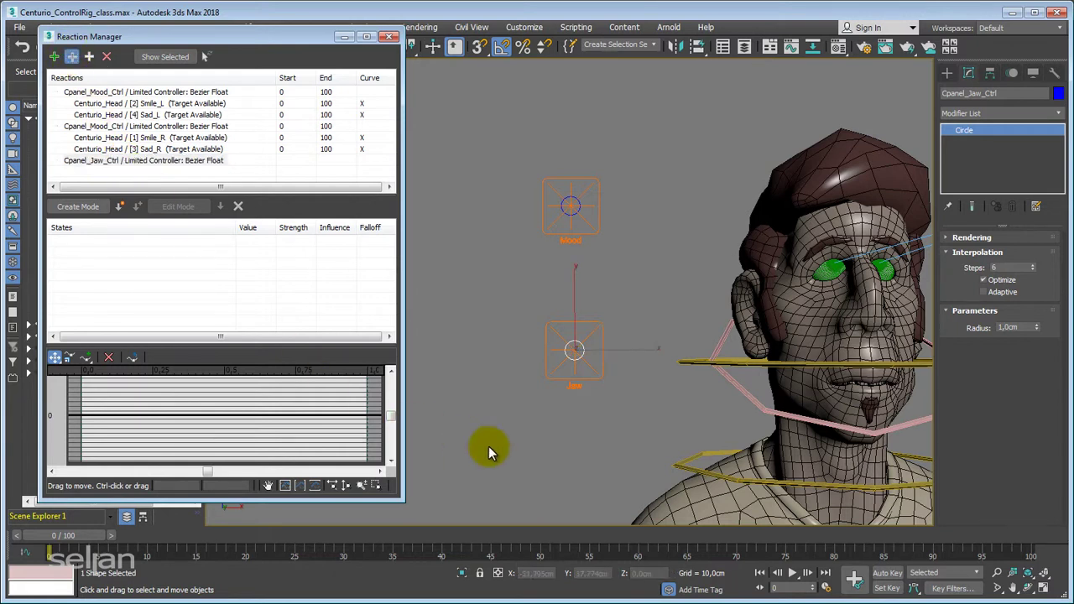
click(740, 388)
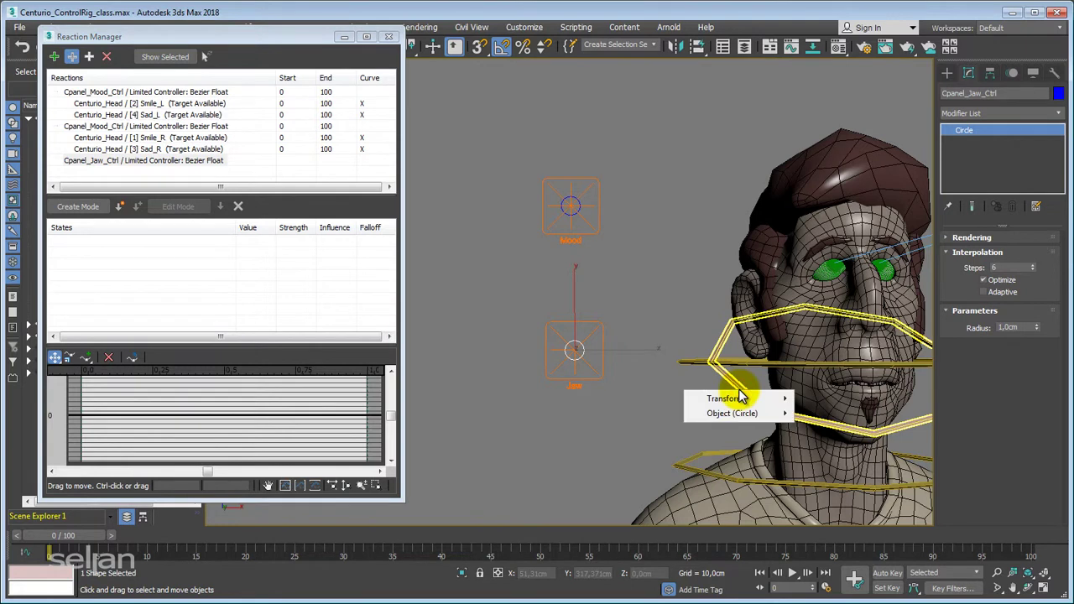
mouse_move(735, 402)
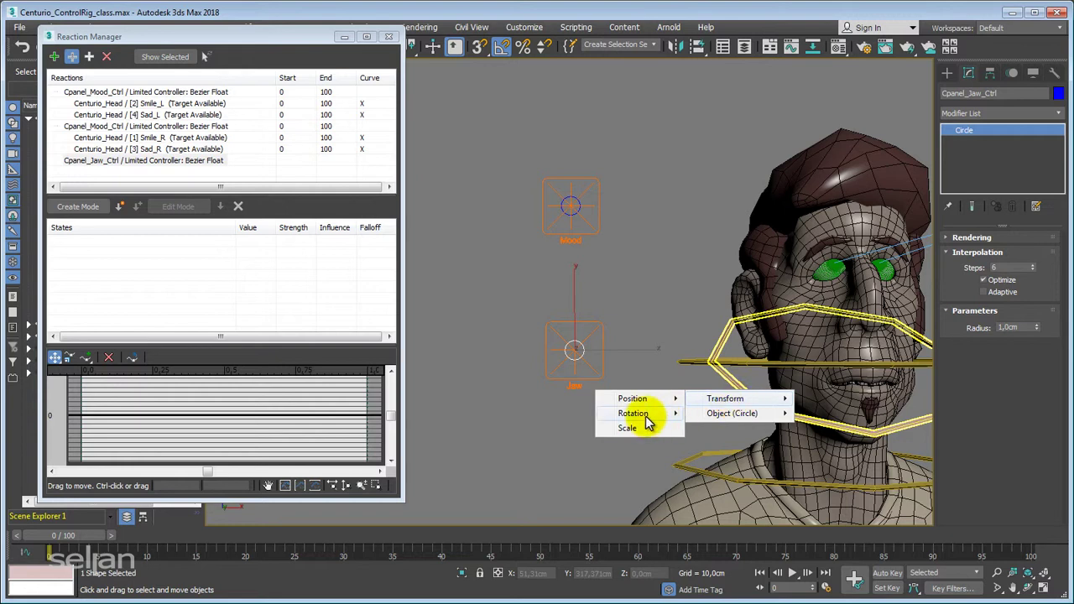
mouse_move(646, 419)
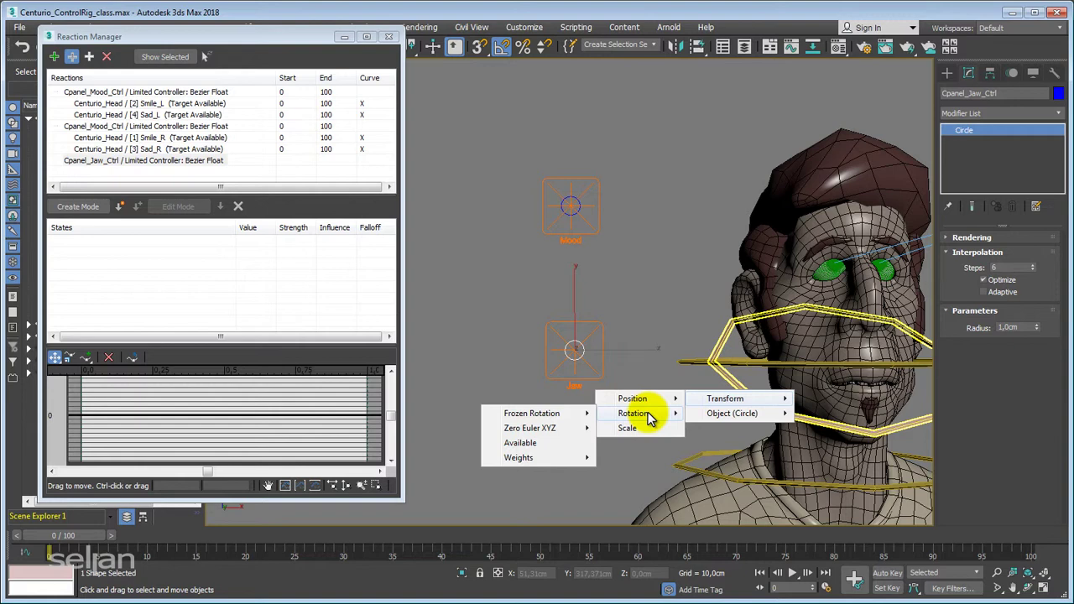
mouse_move(522, 432)
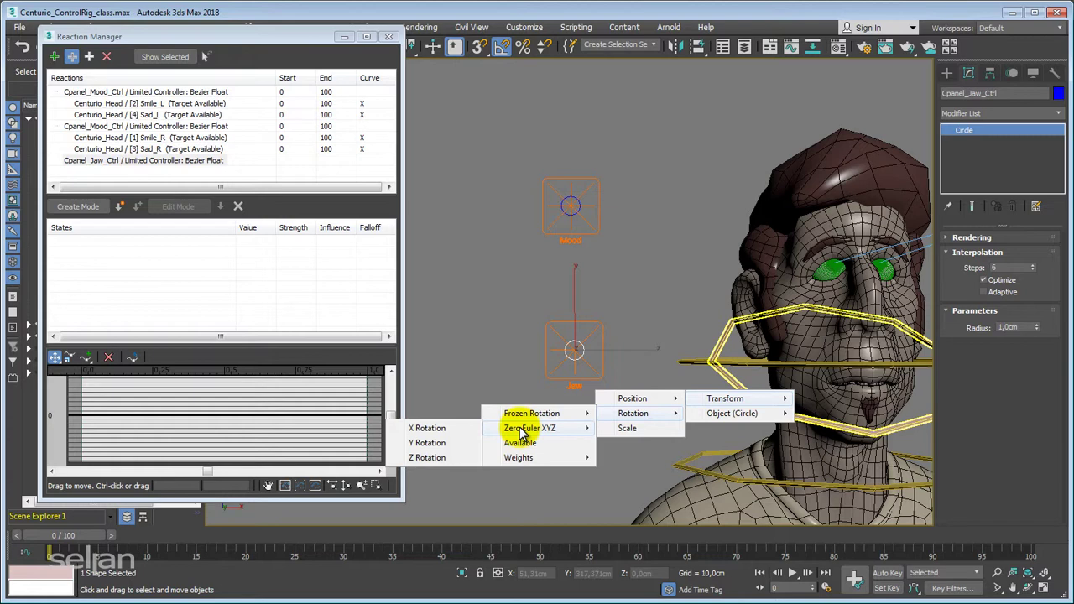
Drive the jaw's Z Rotation from the Jaw control, then lower the control to Y -3 cm.
click(426, 458)
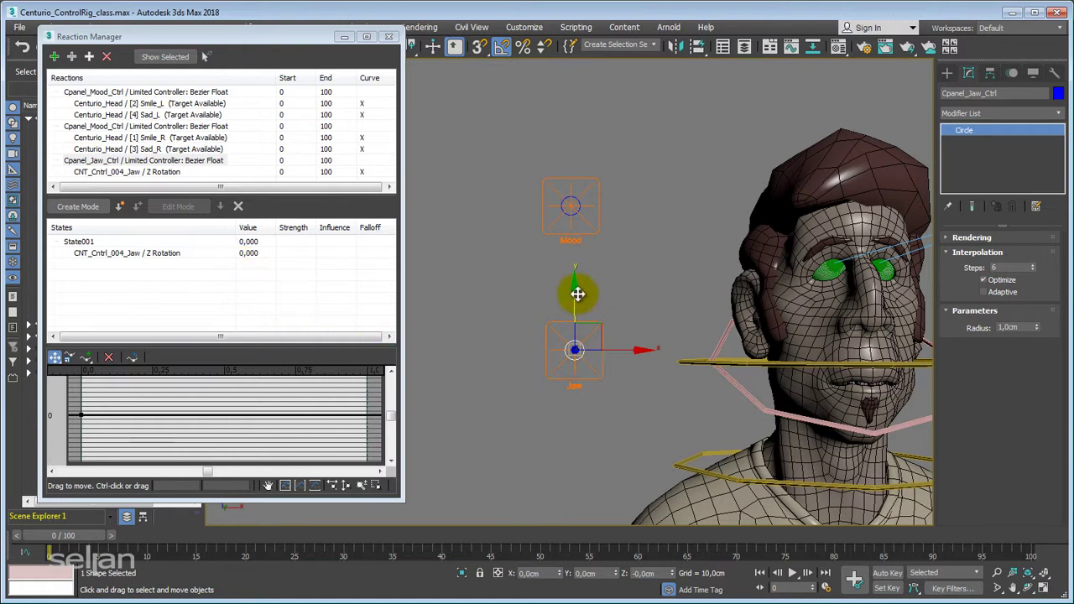
drag(576, 286, 573, 346)
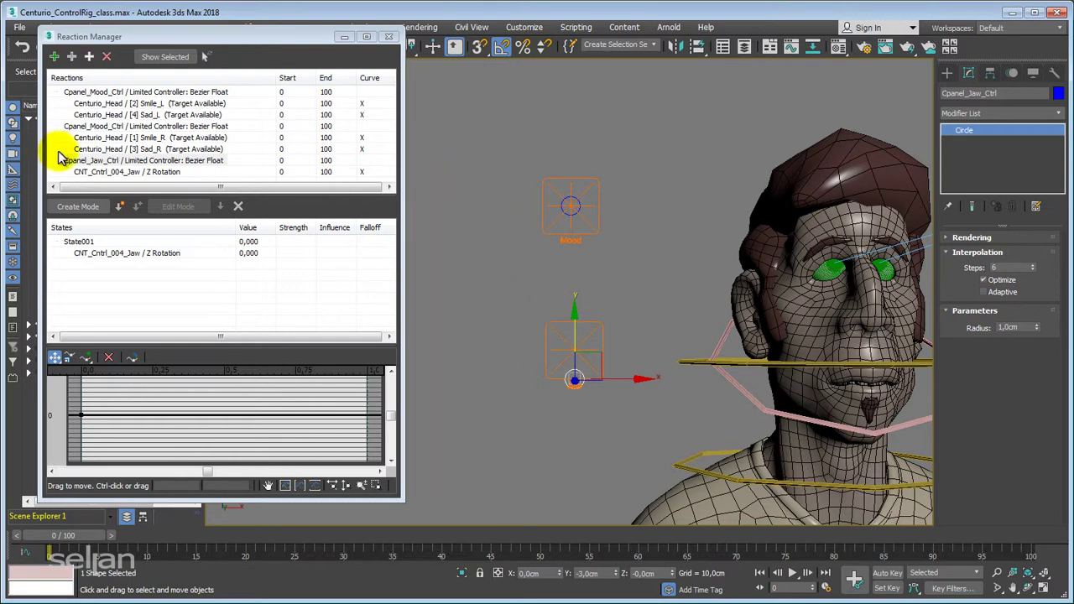
click(106, 172)
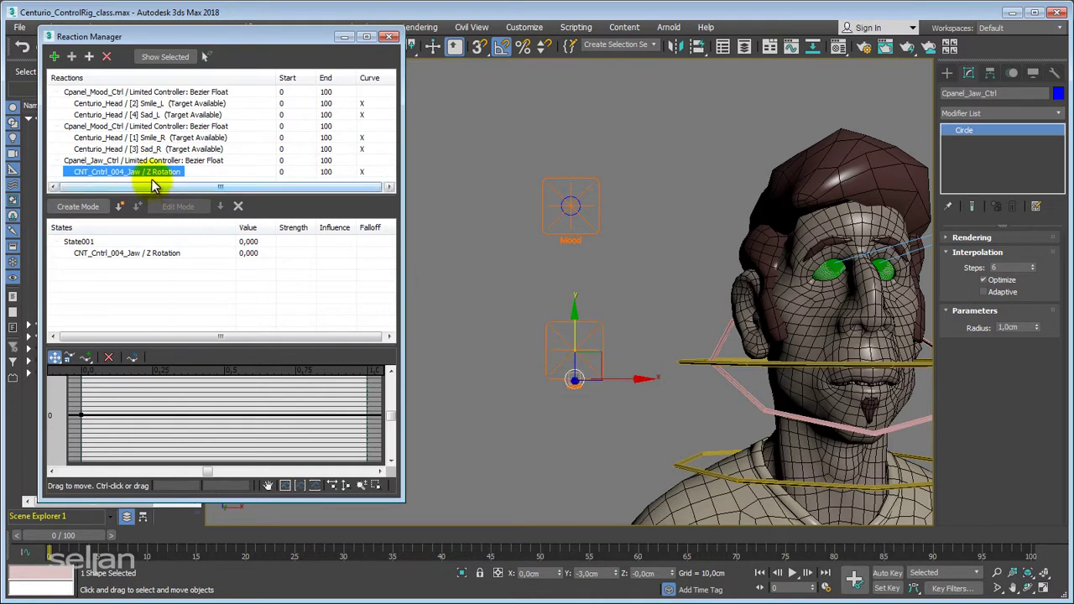
Create State002 at the lowered control and set its jaw Z Rotation to -60.
click(120, 207)
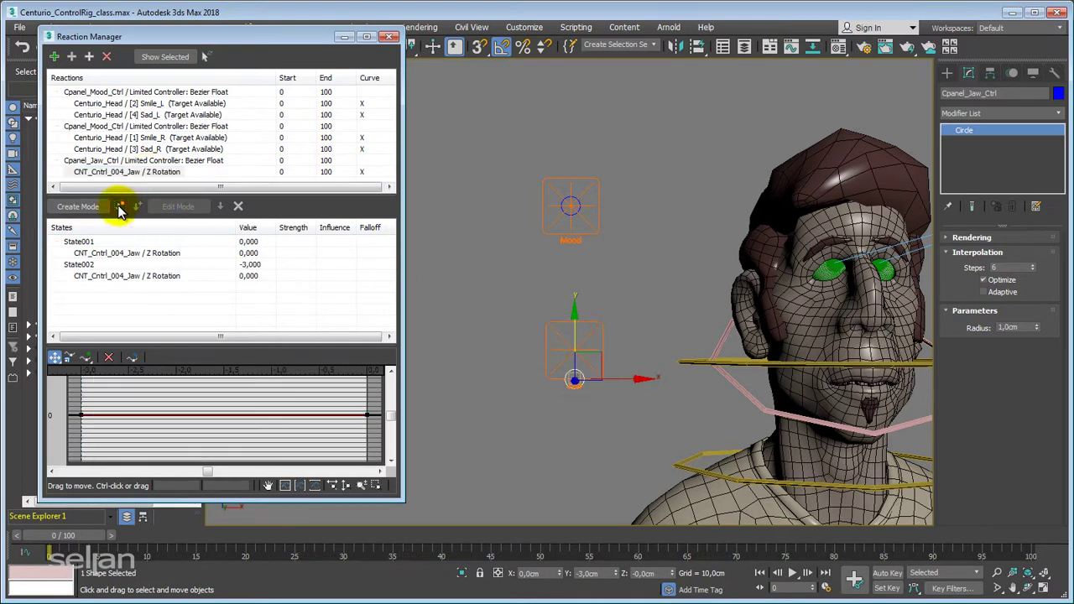
click(251, 280)
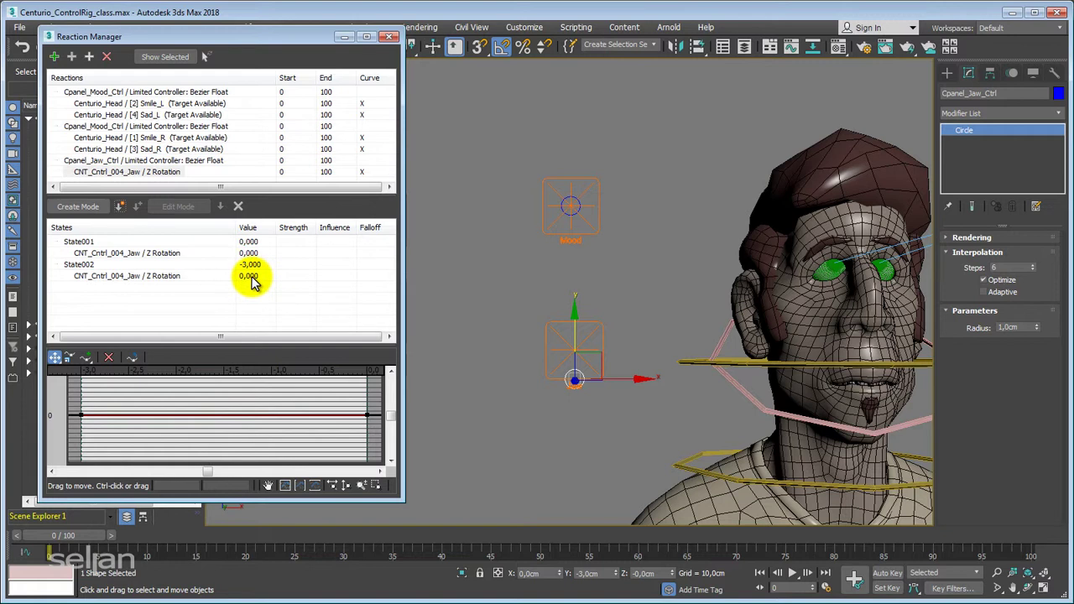
click(251, 281)
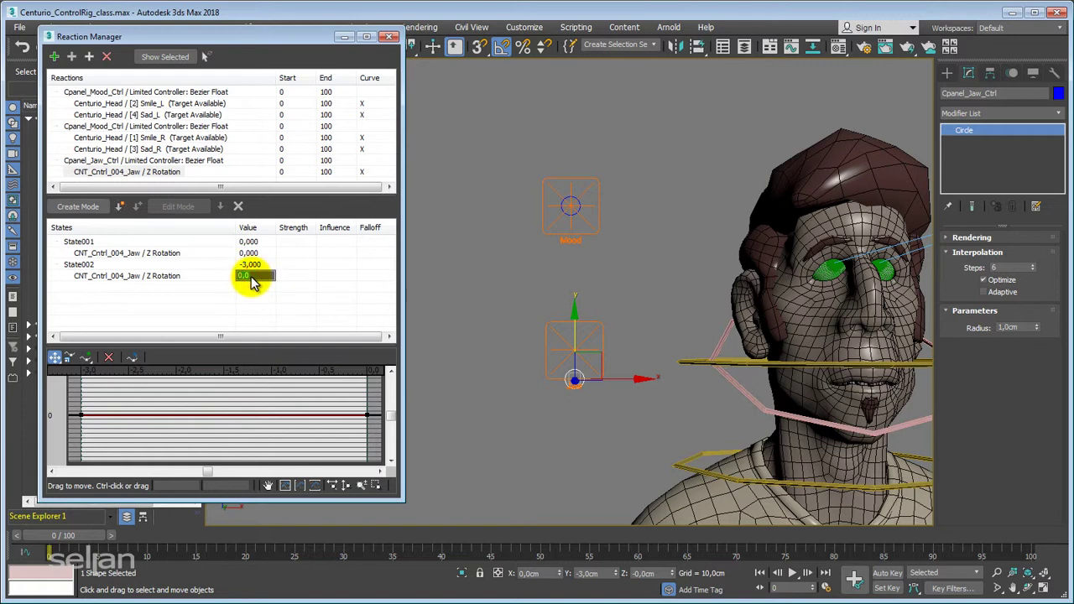
text(-)
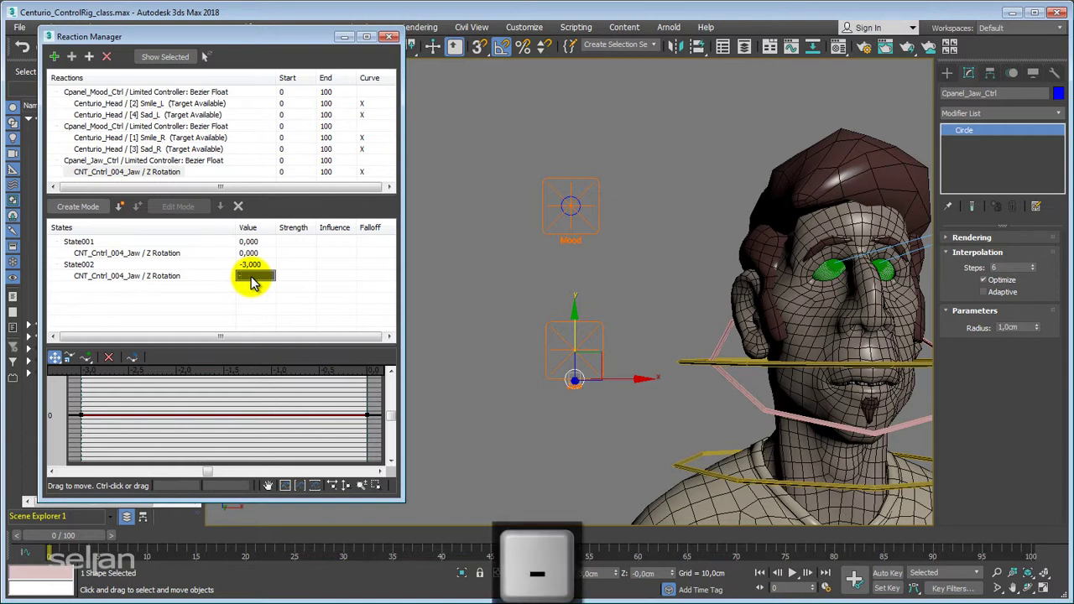
text(60)
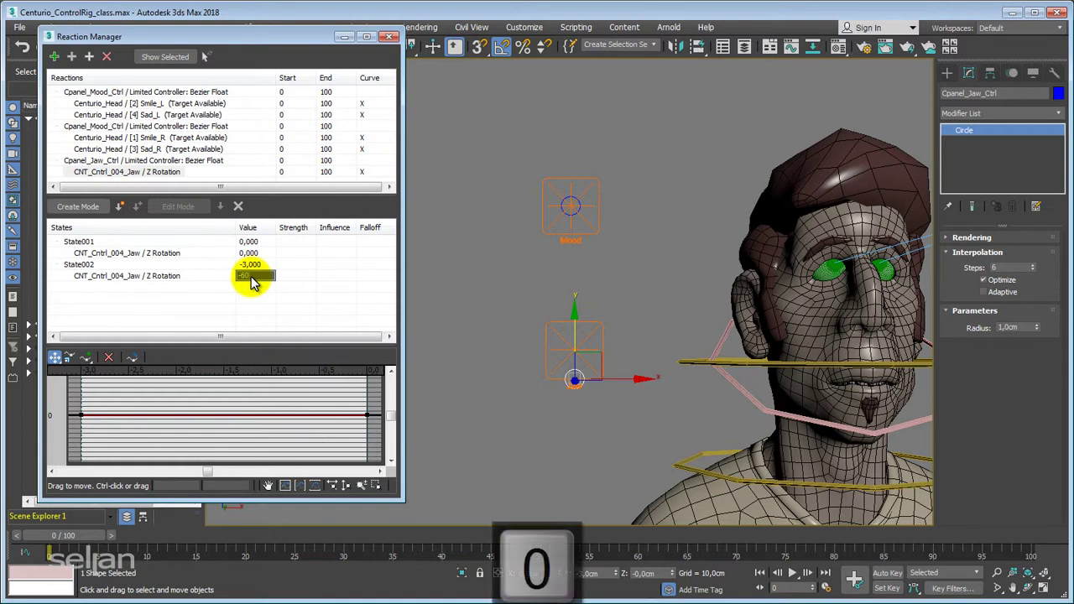
key(Return)
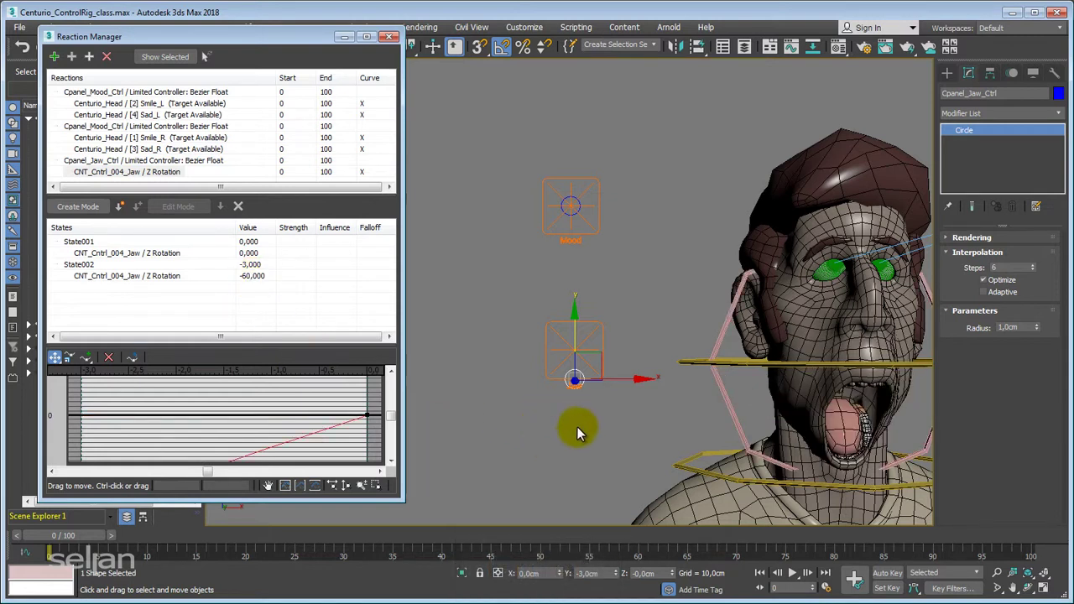
click(622, 377)
mouse_move(623, 377)
alt+middle_down()
mouse_move(582, 364)
mouse_move(700, 361)
mouse_move(590, 364)
mouse_move(630, 366)
alt+middle_up()
Refine State002's jaw Z Rotation through 20 and -30 to a final -25, checking side-on.
double_click(257, 275)
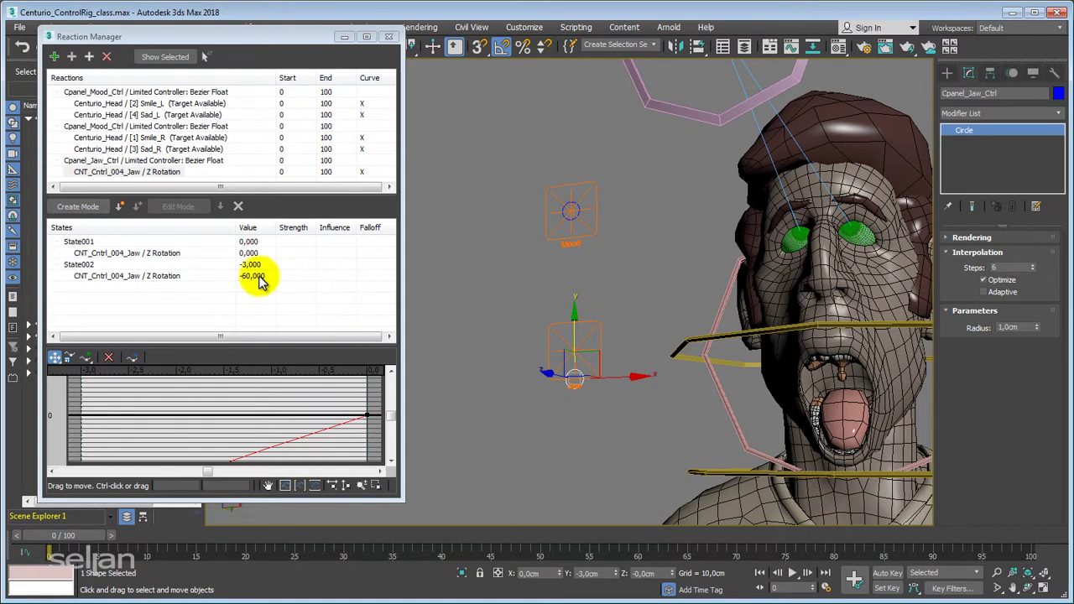
text(20)
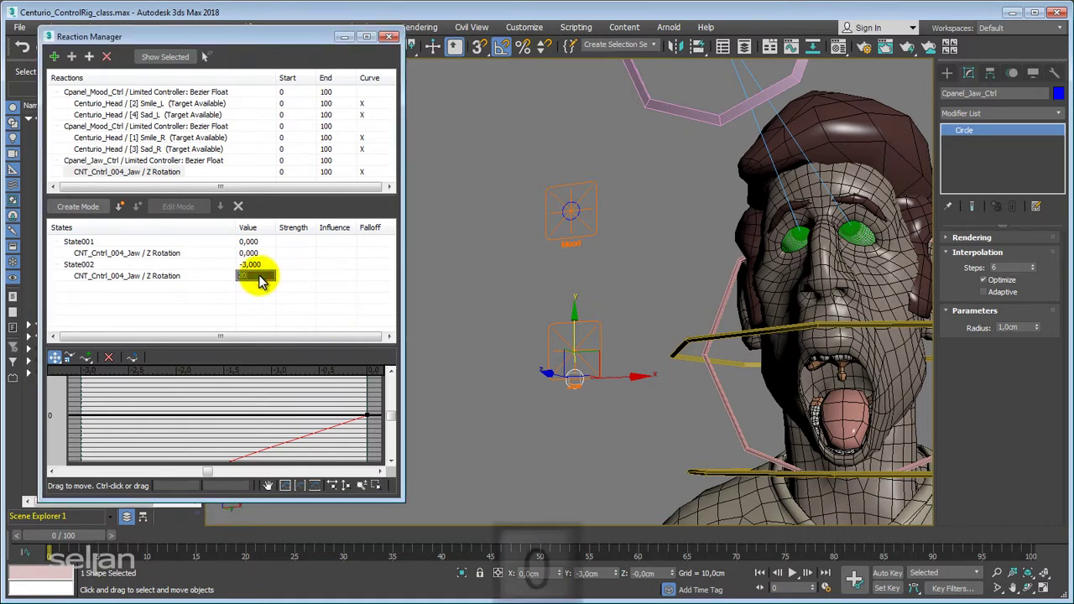
key(Return)
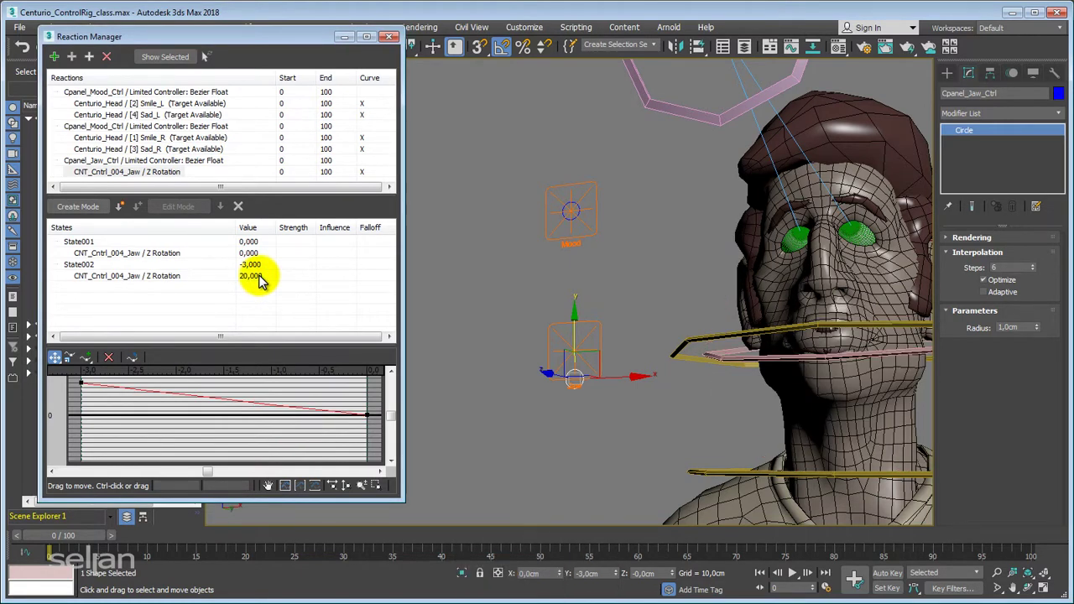
double_click(257, 275)
text(-)
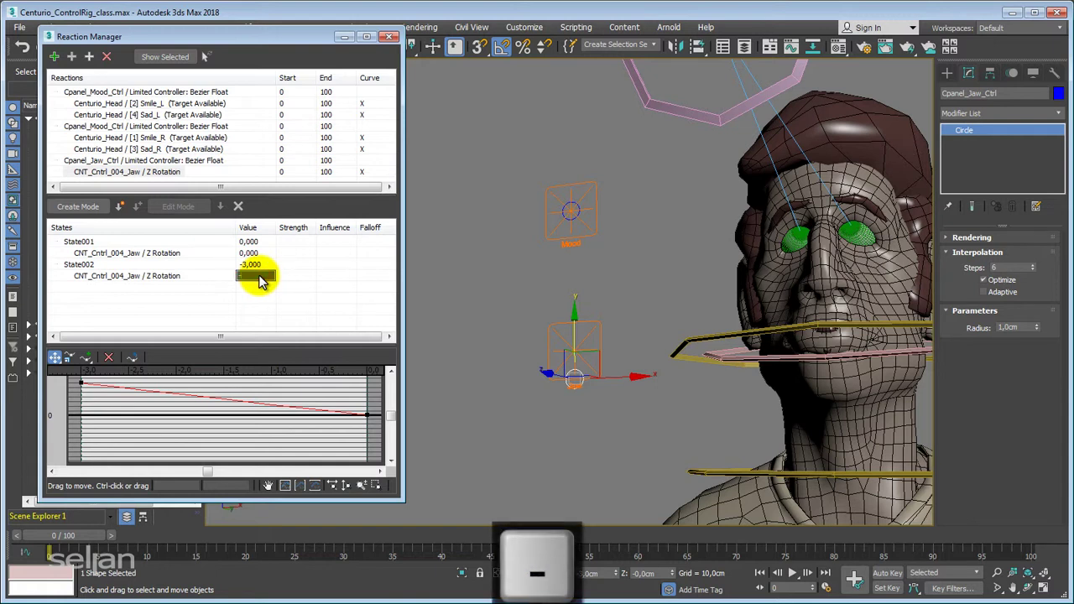
text(30)
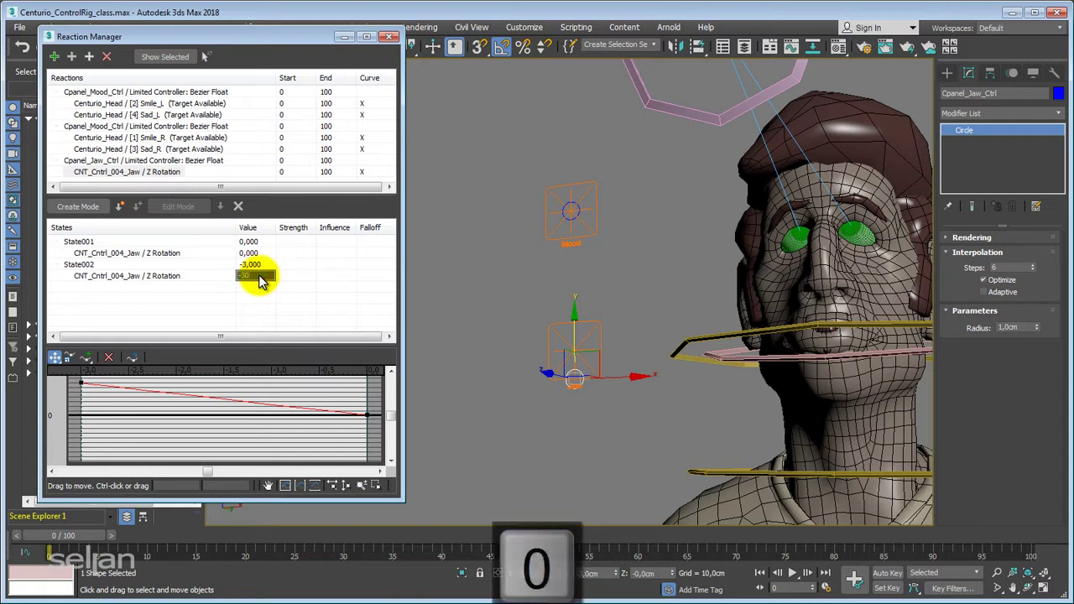
key(Return)
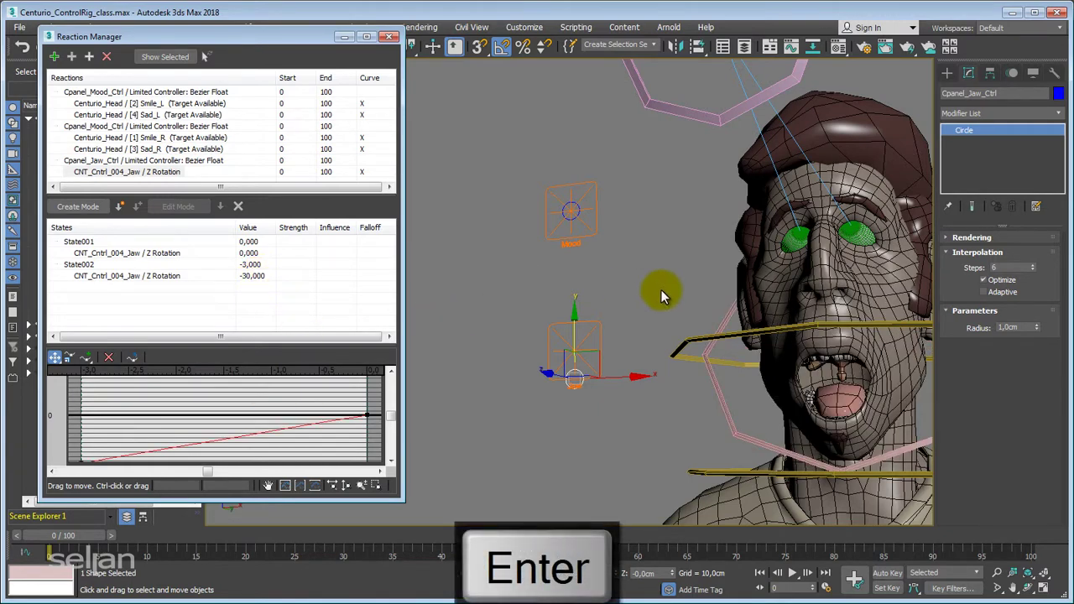
alt+middle_drag(659, 293, 619, 389)
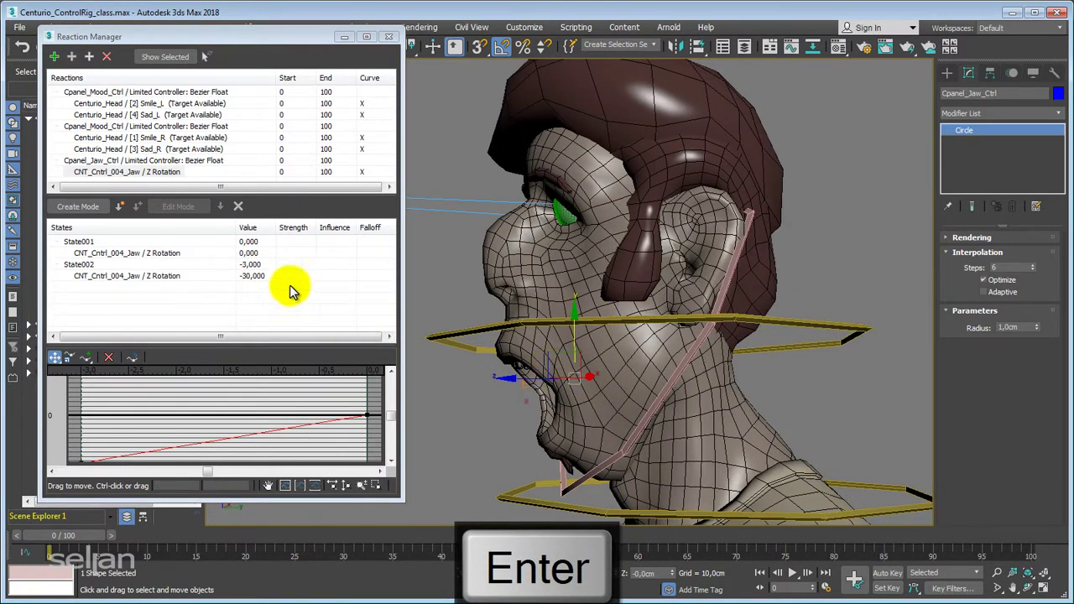
double_click(249, 276)
text(-25)
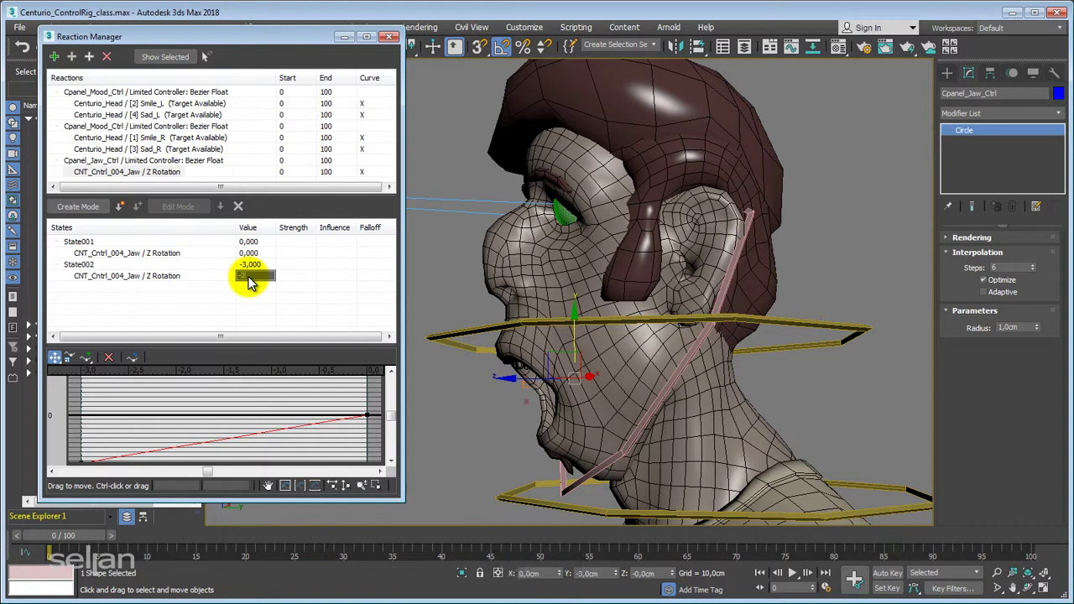
key(Return)
alt+middle_drag(690, 291, 691, 380)
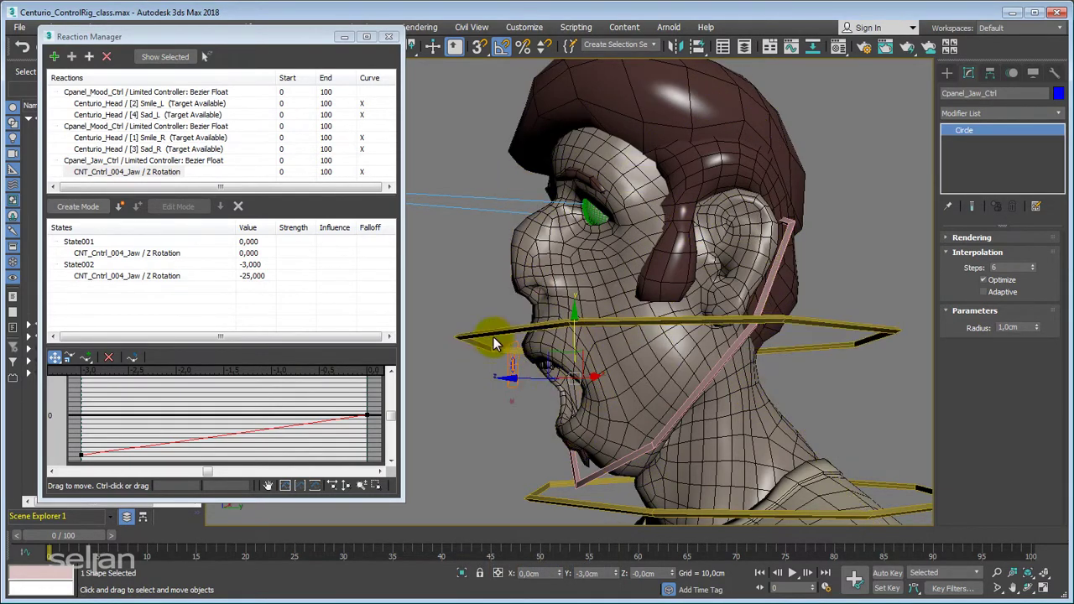
Test the jaw reaction by moving the Jaw control while viewing the face from several angles.
alt+middle_drag(550, 403, 545, 264)
drag(544, 257, 575, 268)
scroll(805, 348, up, 5)
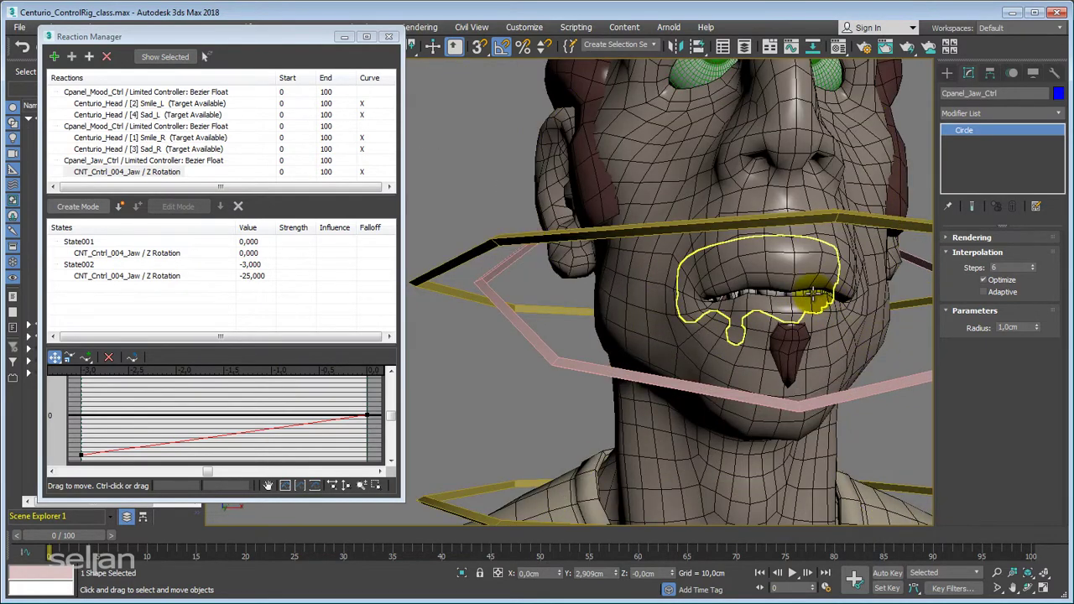
scroll(805, 302, down, 3)
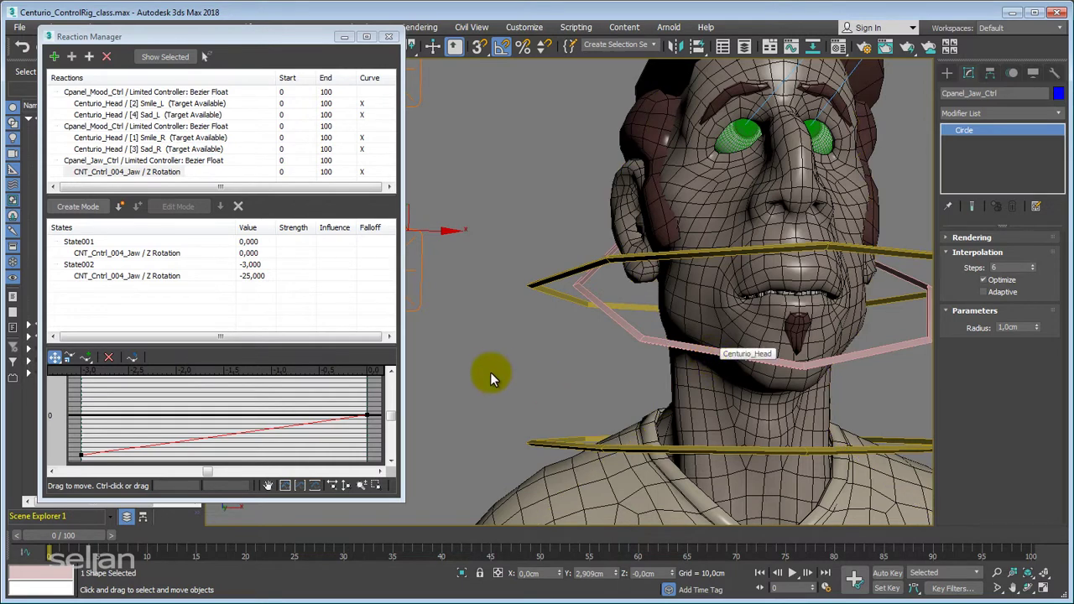
middle_drag(513, 346, 617, 359)
scroll(618, 359, down, 2)
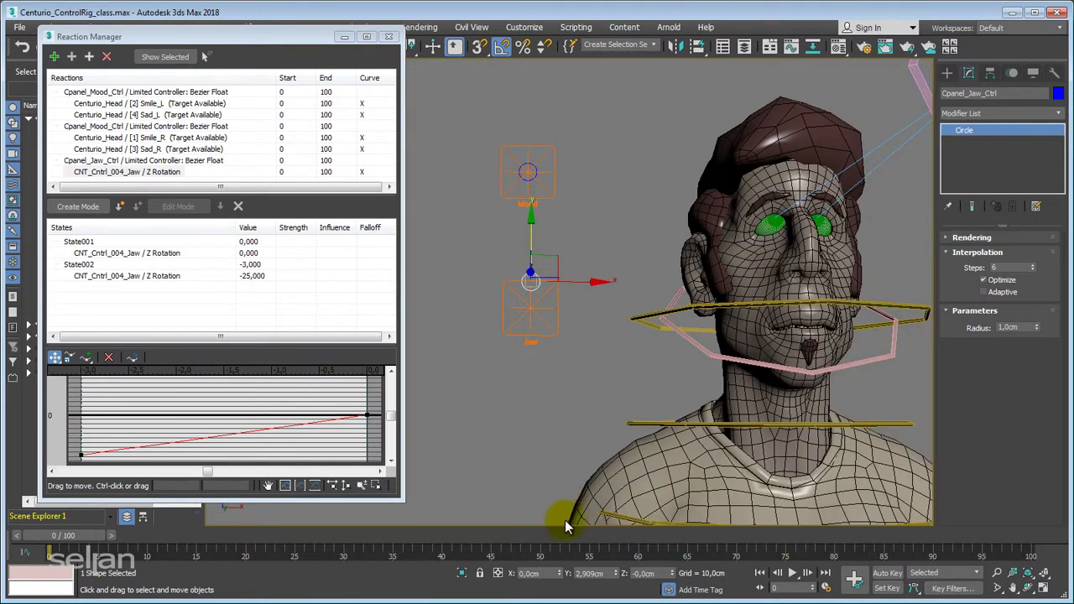
Reset the Jaw control to its origin, then raise it to Y 3 cm.
right_click(616, 573)
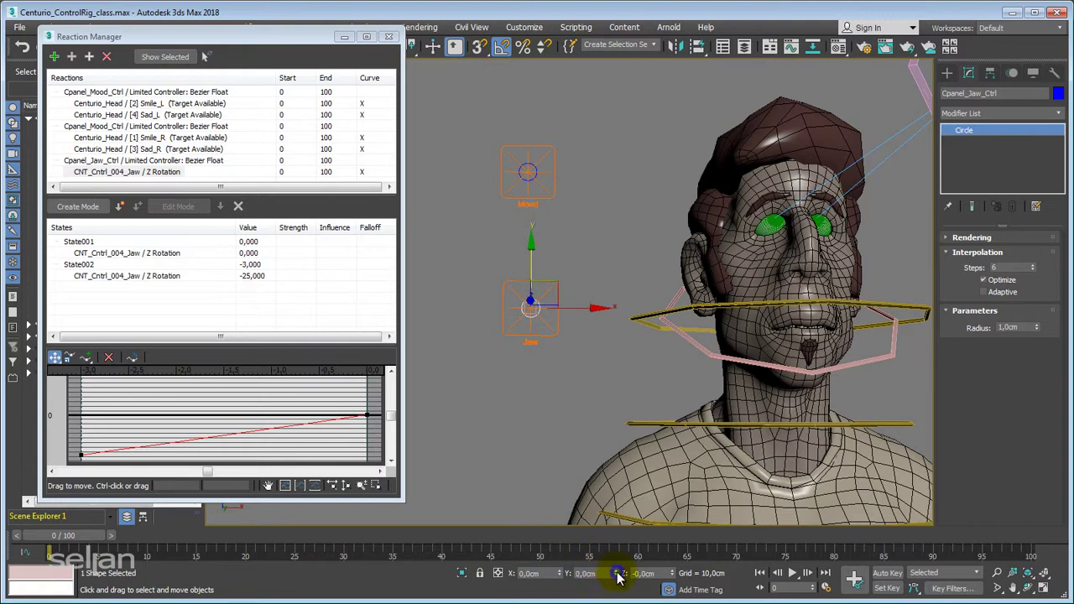
alt+middle_drag(517, 408, 520, 421)
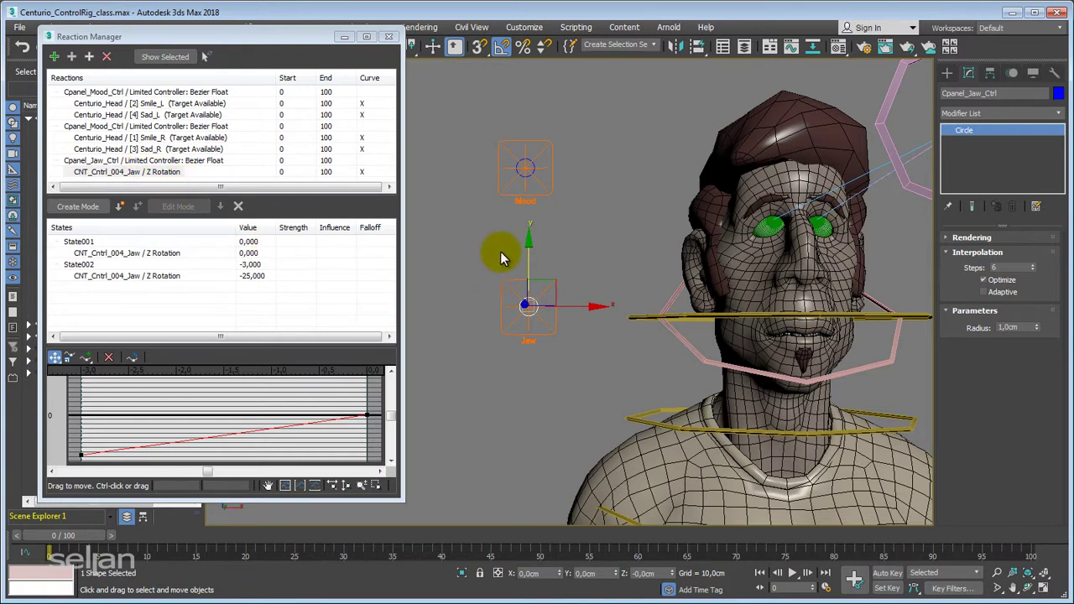
drag(528, 251, 527, 193)
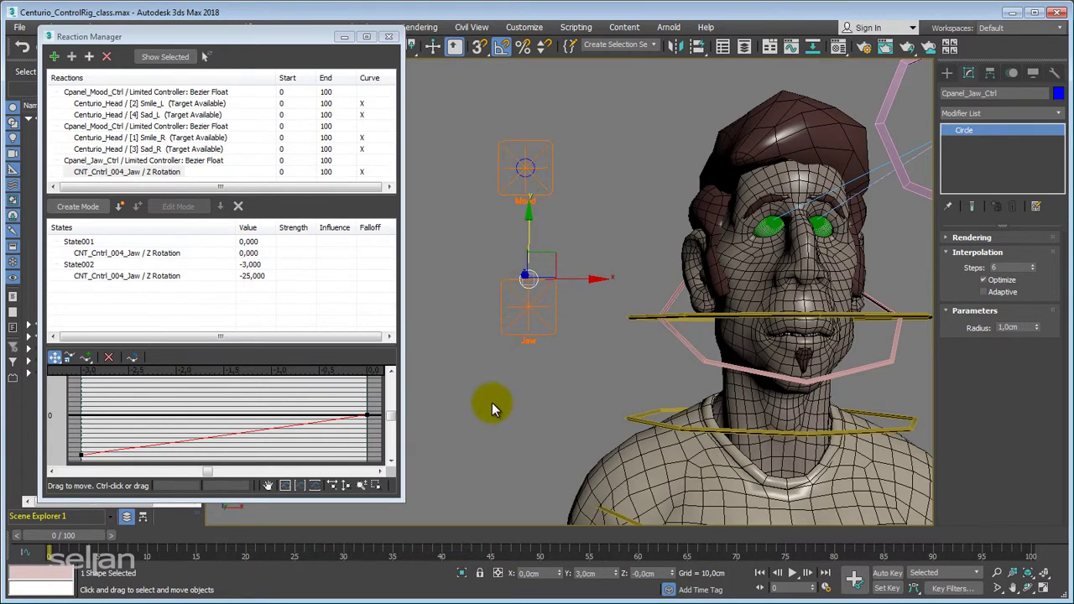
middle_drag(559, 379, 547, 391)
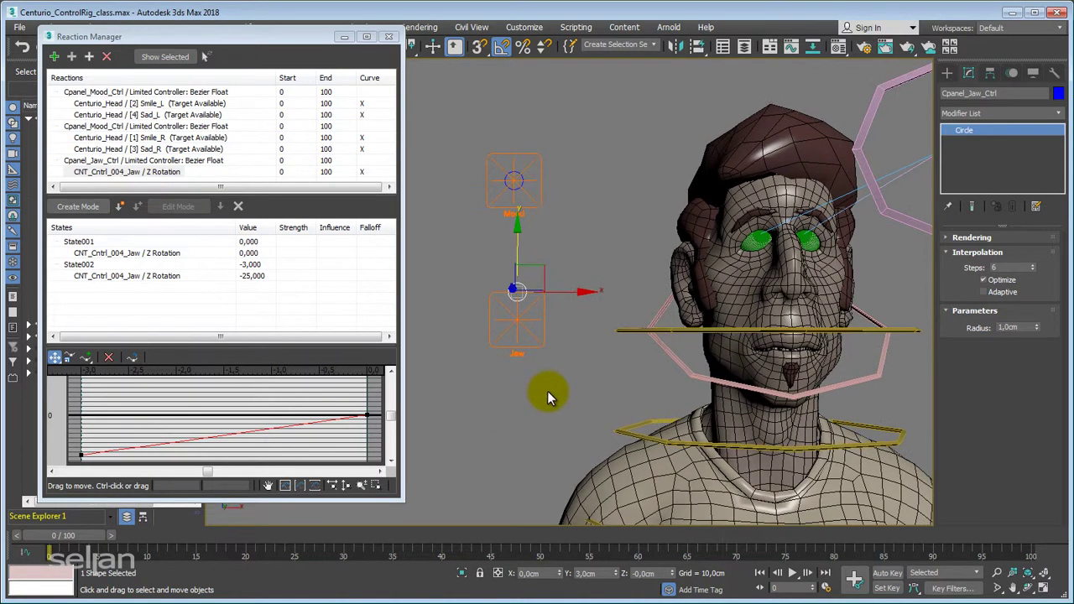
Add State003 mapping control value 3 to a jaw Z Rotation of 5, then test it.
click(129, 172)
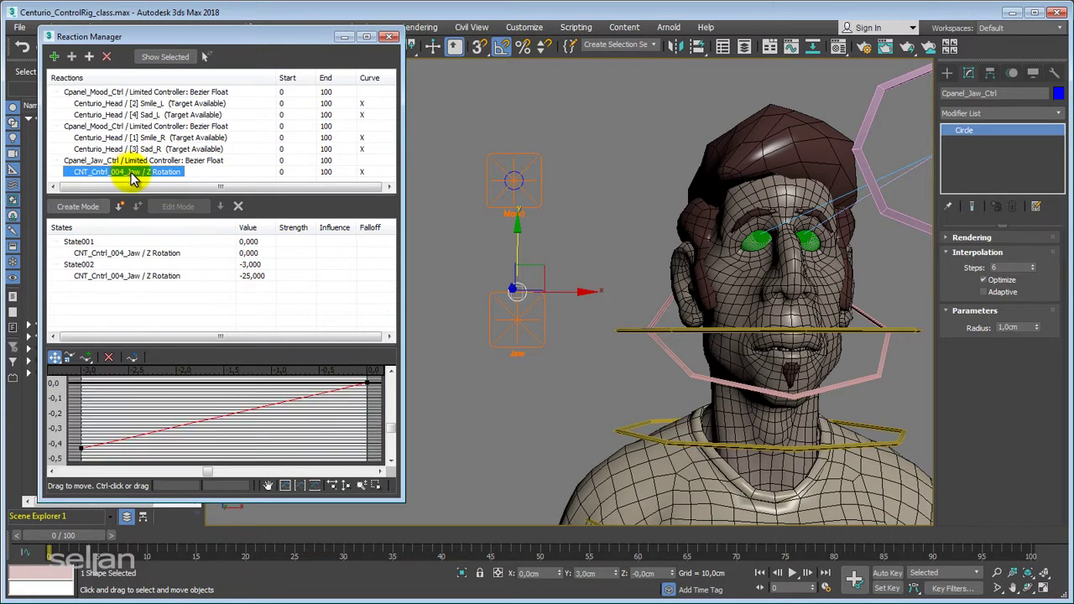
click(122, 214)
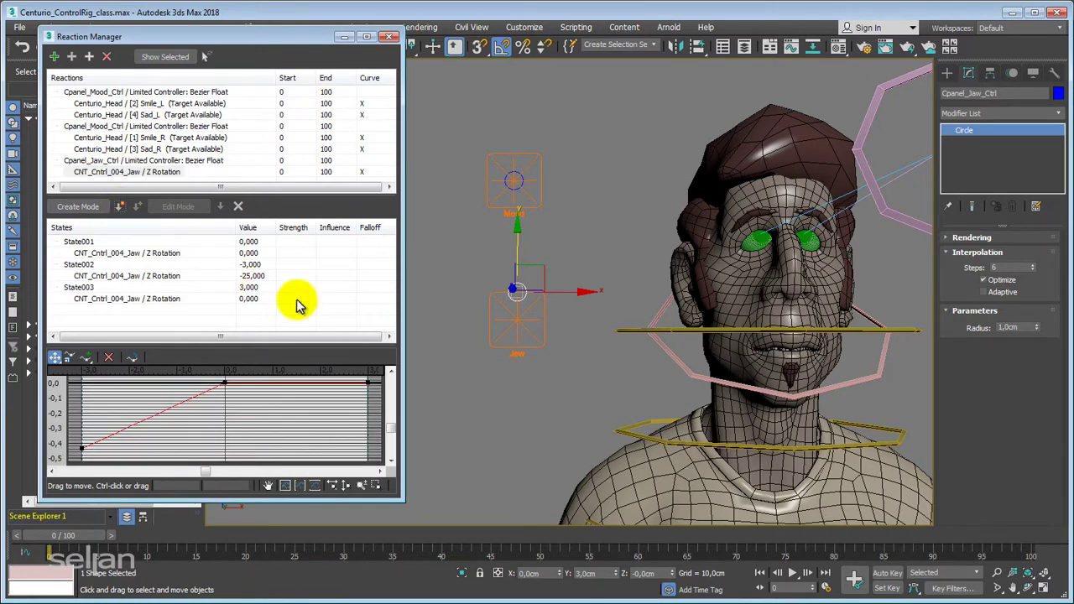
double_click(249, 299)
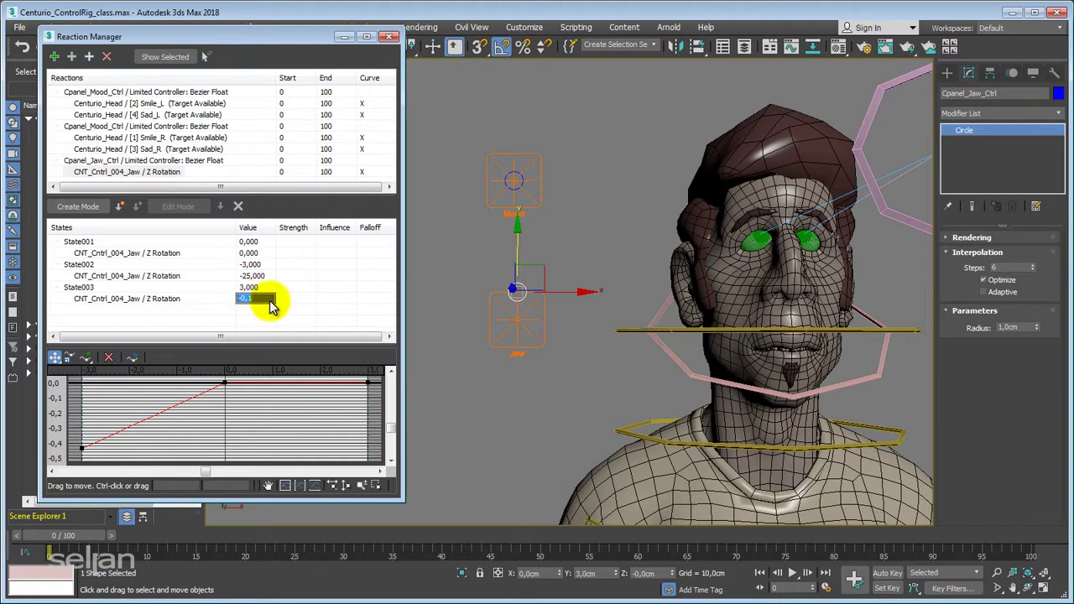
text(5)
key(Return)
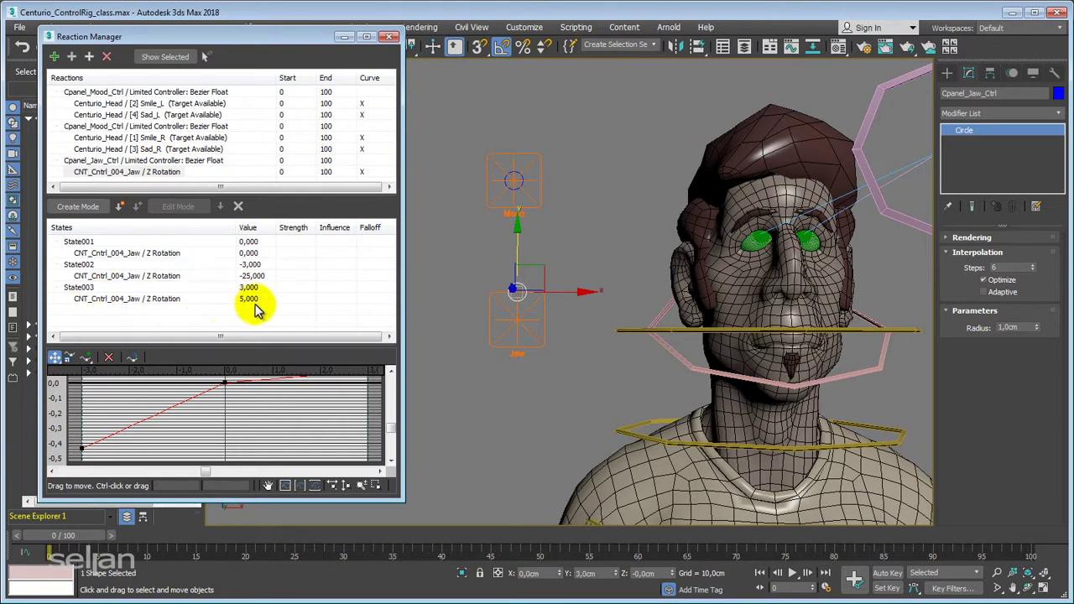
drag(514, 256, 472, 230)
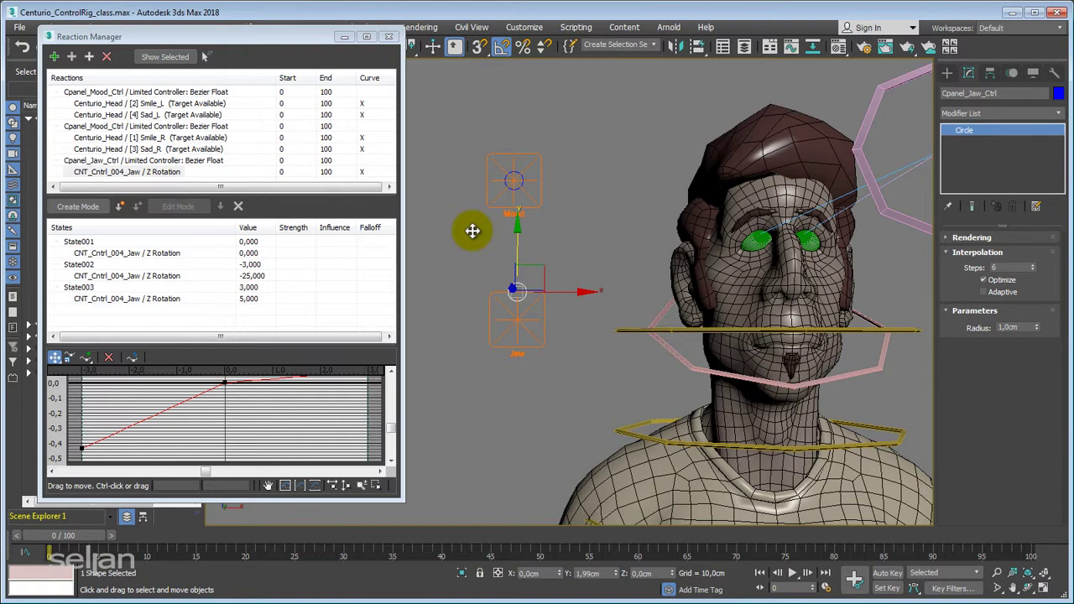
Cancel the test drag and reset the Jaw control's Y position to 0.
right_click(472, 230)
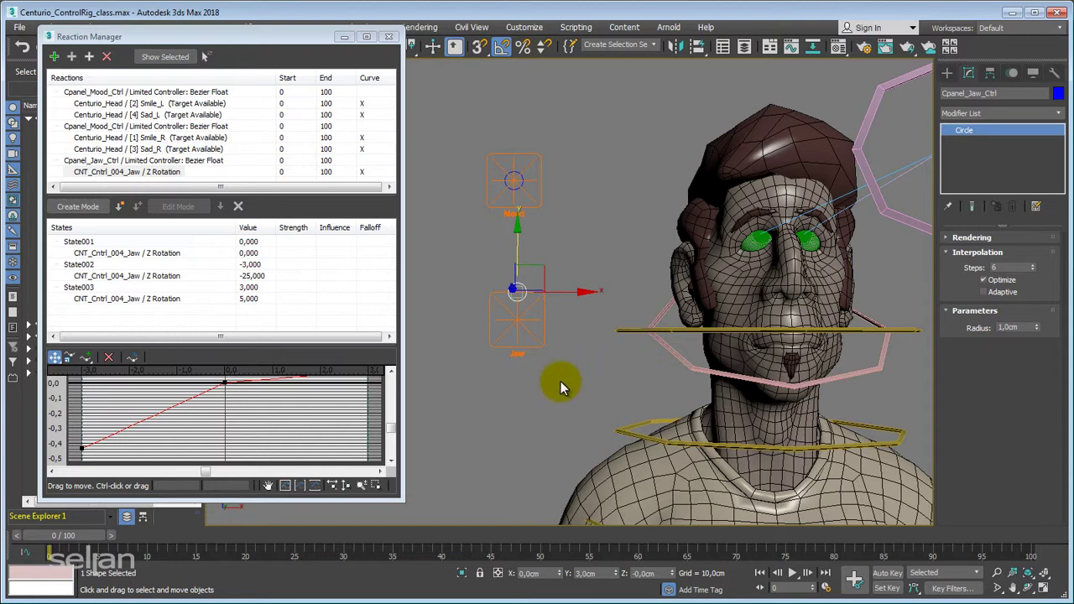
right_click(606, 574)
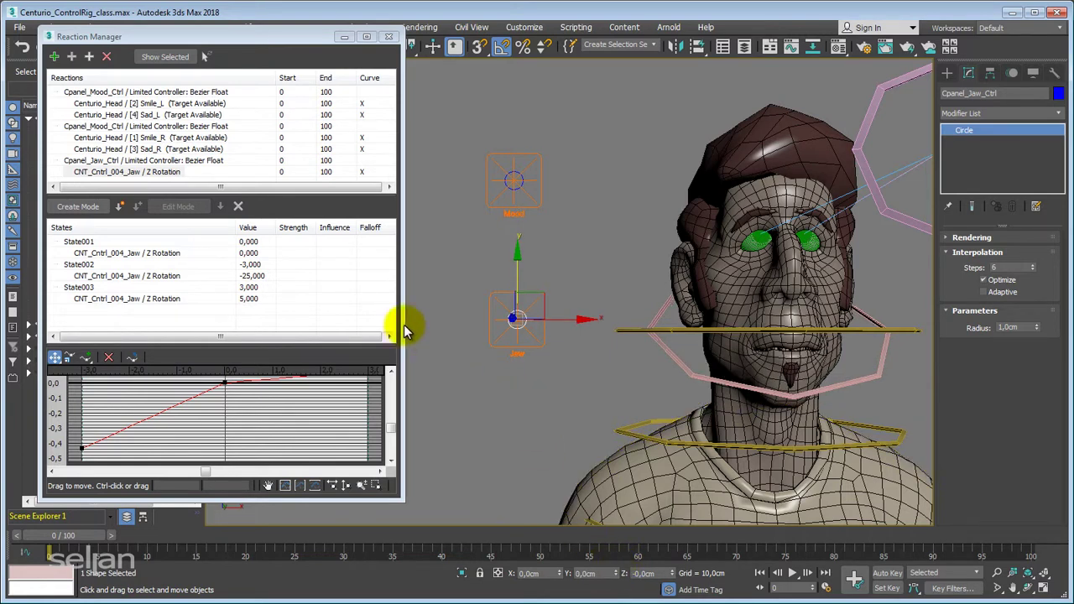
Add Cpanel_Jaw_Ctrl's X Position (Limited Controller: Bezier Float) as a master, then shift the window right.
click(54, 57)
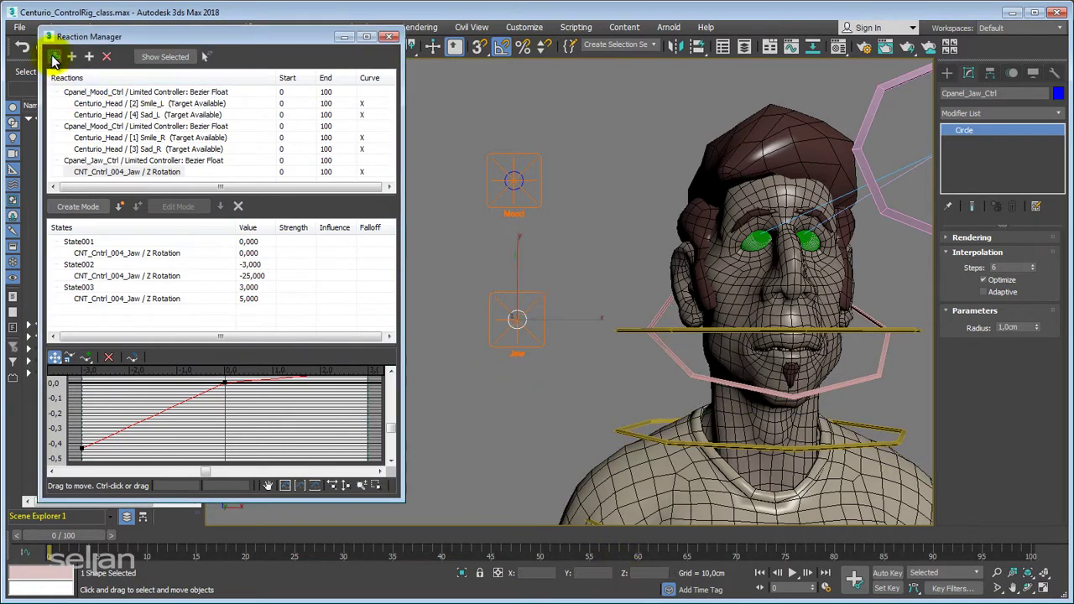
click(515, 322)
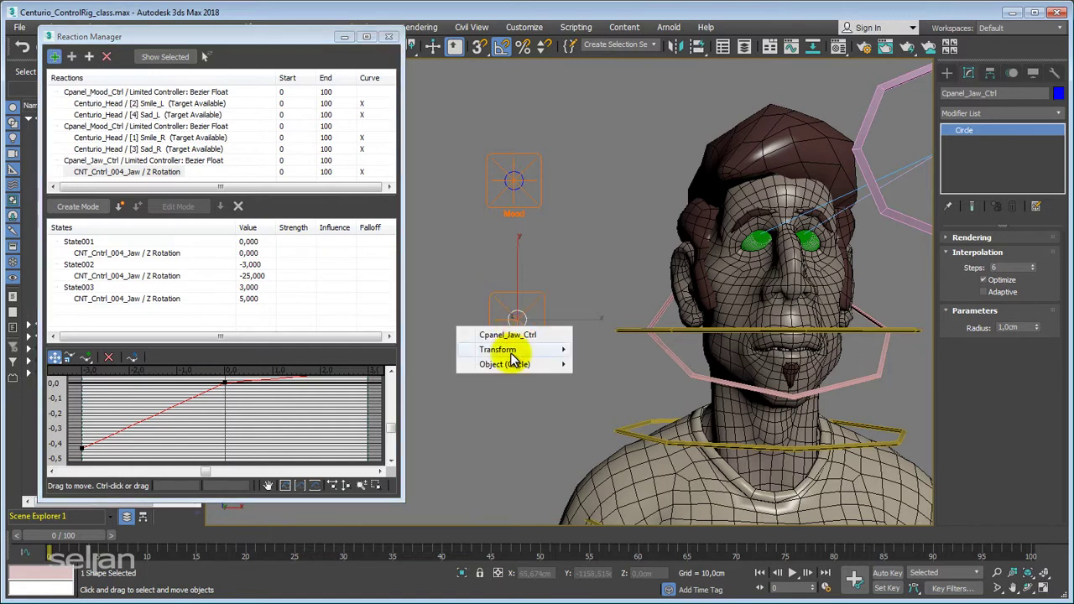
mouse_move(504, 351)
mouse_move(422, 353)
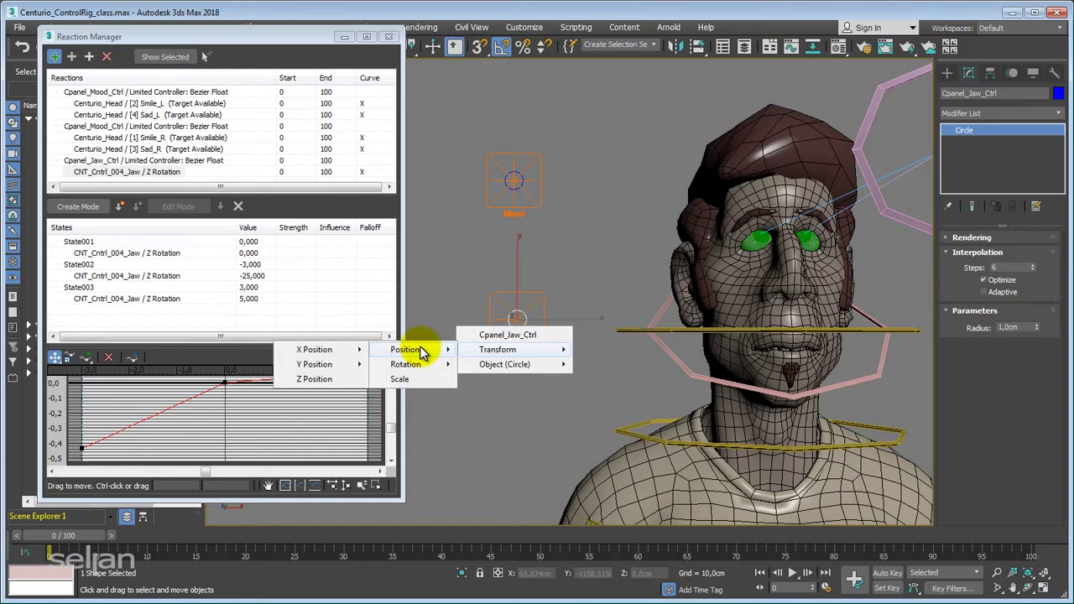
mouse_move(334, 352)
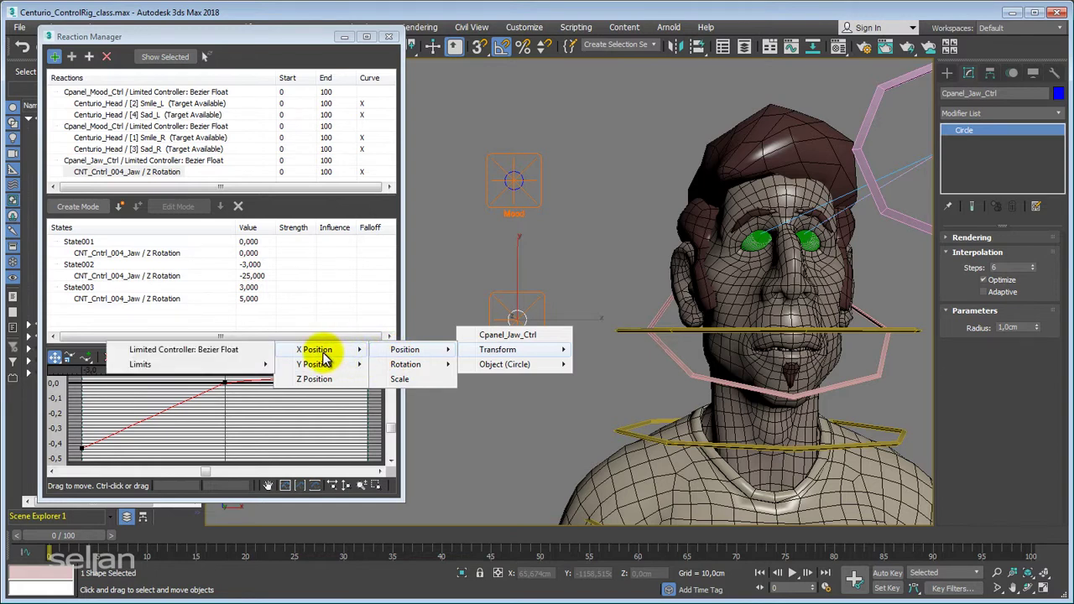
click(218, 351)
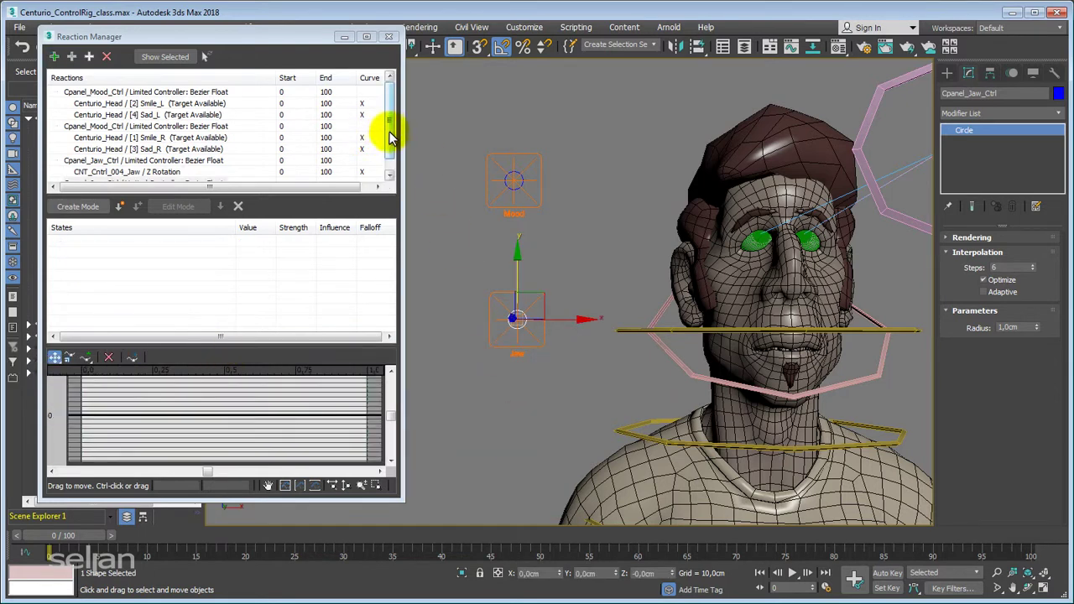
scroll(384, 131, down, 1)
drag(293, 42, 327, 40)
Add the jaw circle's Y Rotation as a driven value of the Jaw control's X reaction.
click(195, 172)
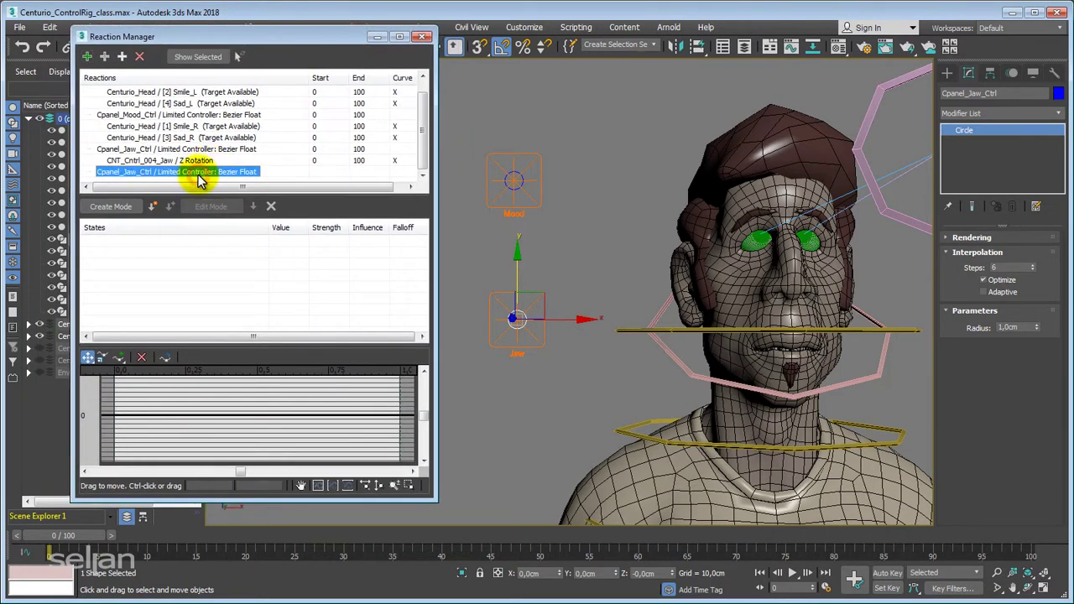
click(109, 60)
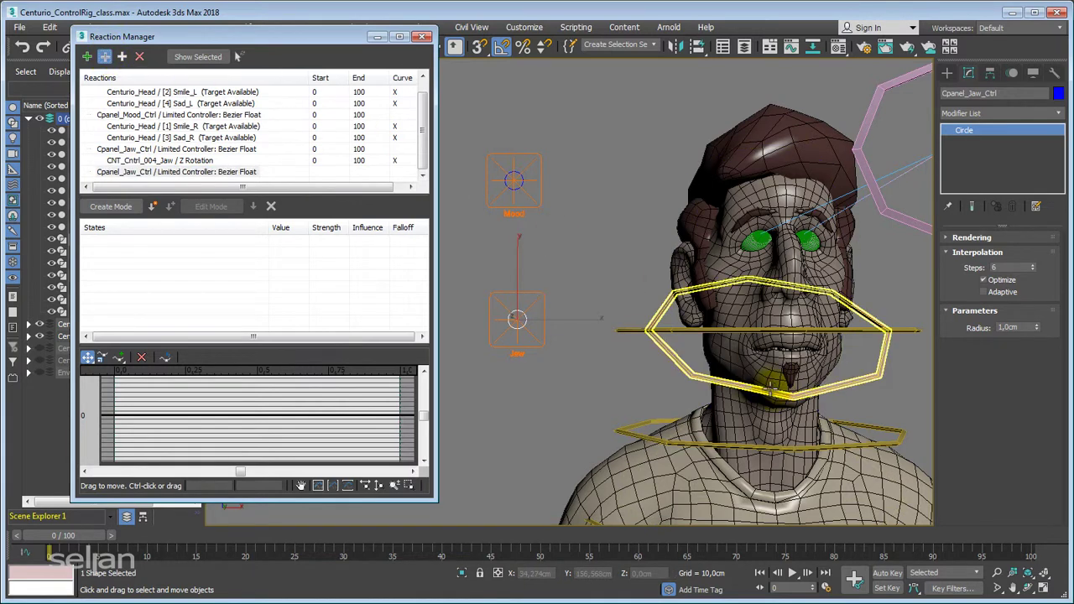
click(678, 364)
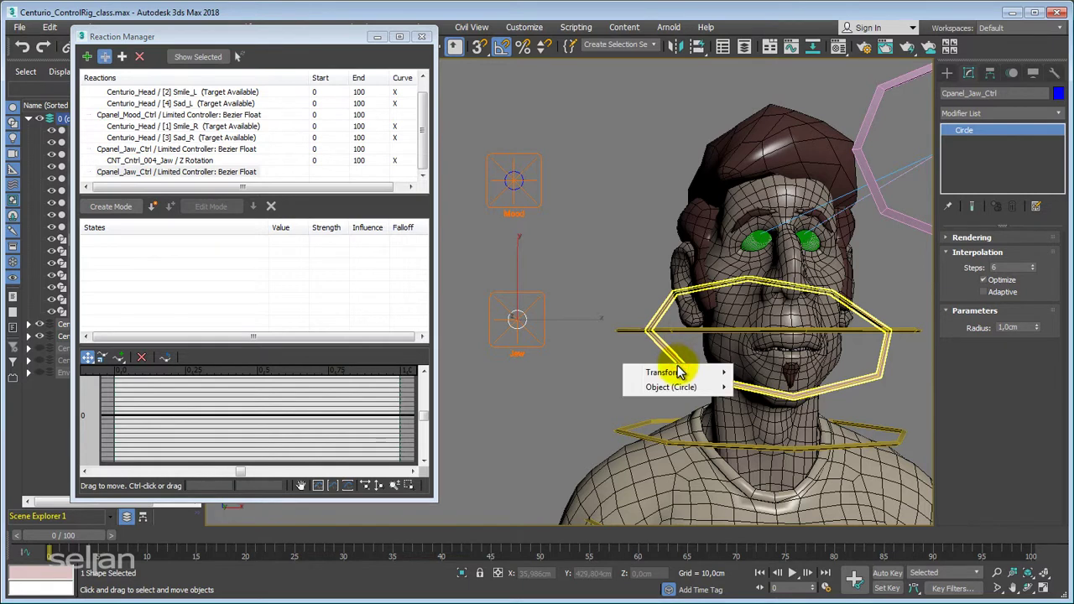
mouse_move(671, 374)
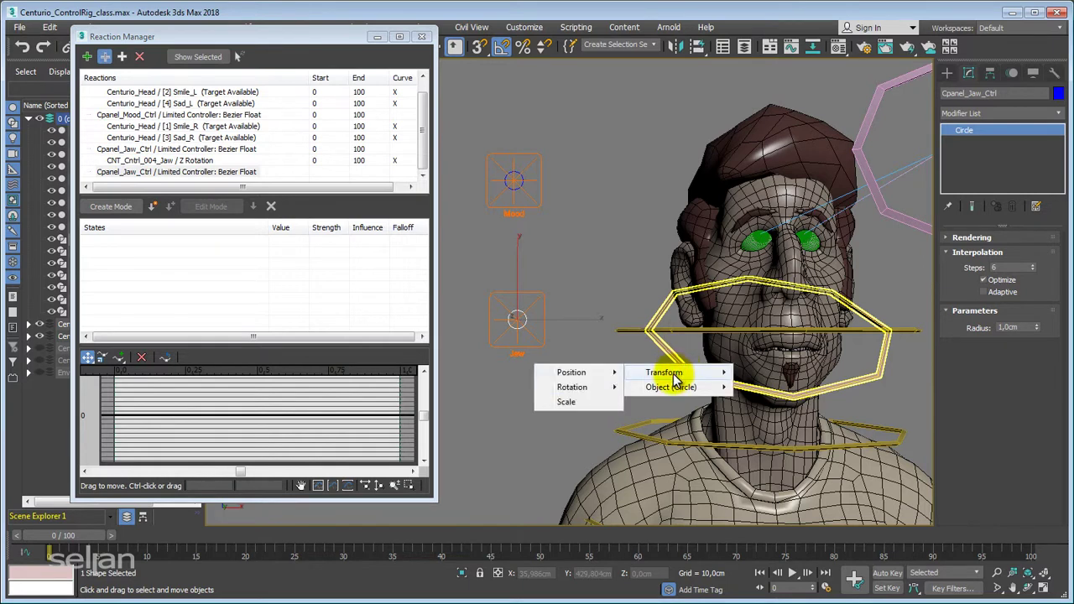
mouse_move(572, 394)
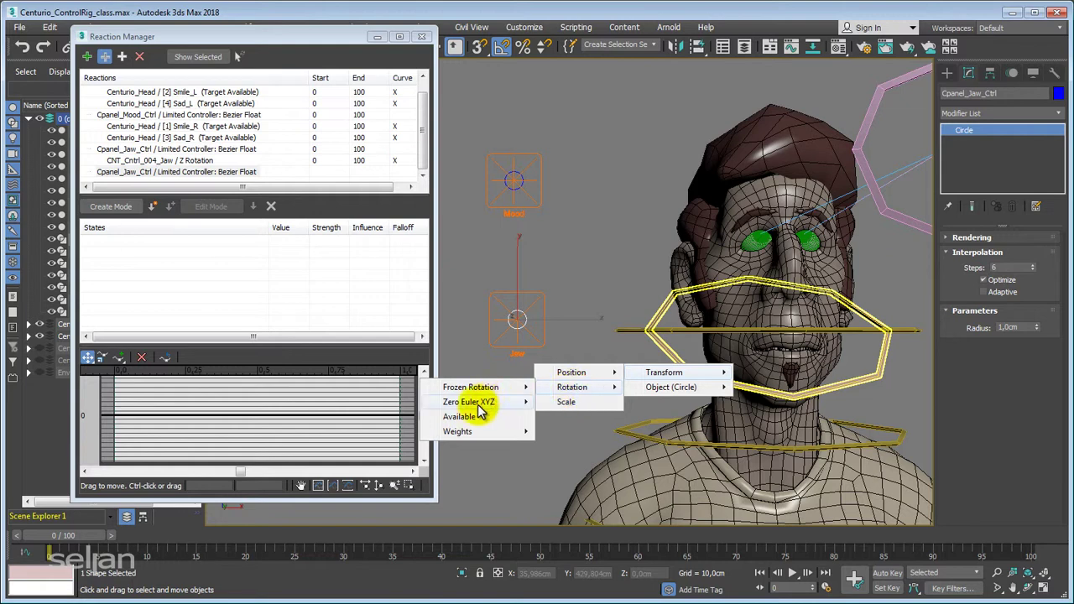
mouse_move(472, 406)
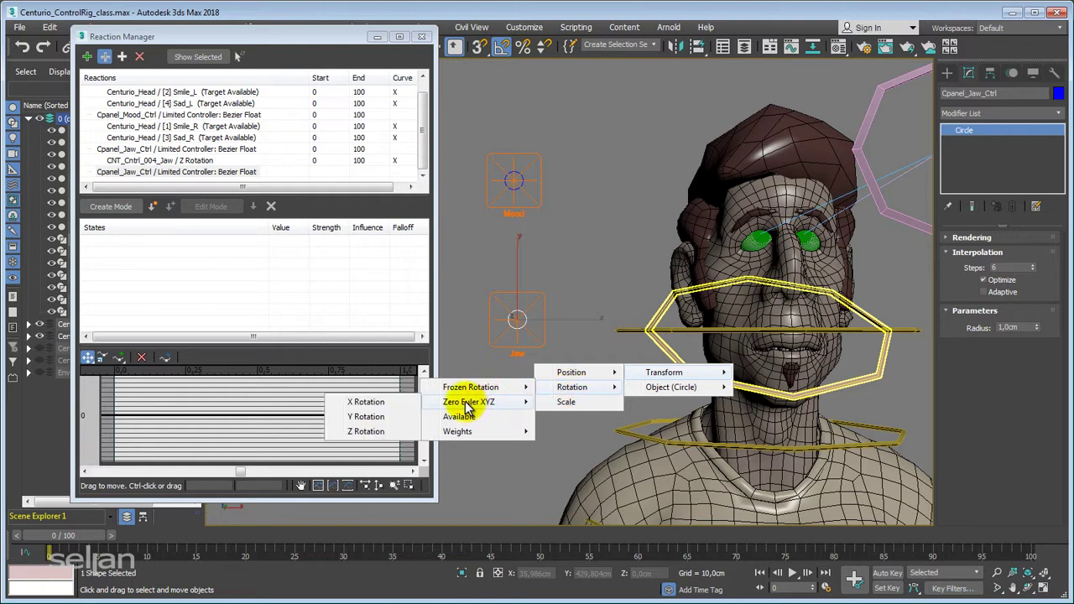
click(366, 417)
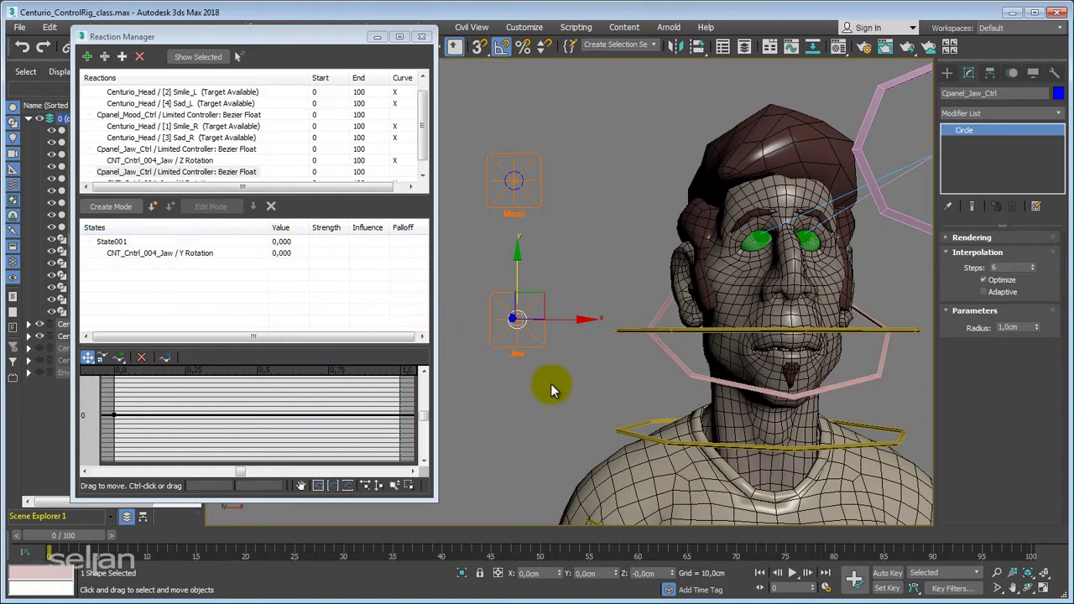
Create State002 with the Jaw control at X 3 driving jaw Y Rotation to 15.
mouse_move(551, 388)
alt+middle_down()
mouse_move(516, 391)
mouse_move(537, 396)
alt+middle_up()
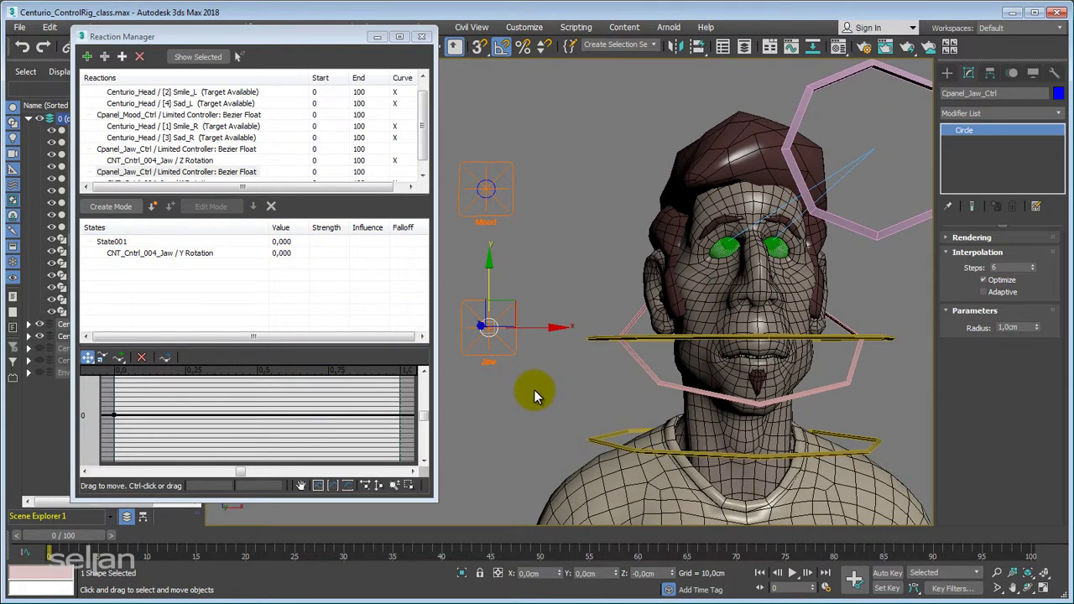
drag(532, 330, 642, 318)
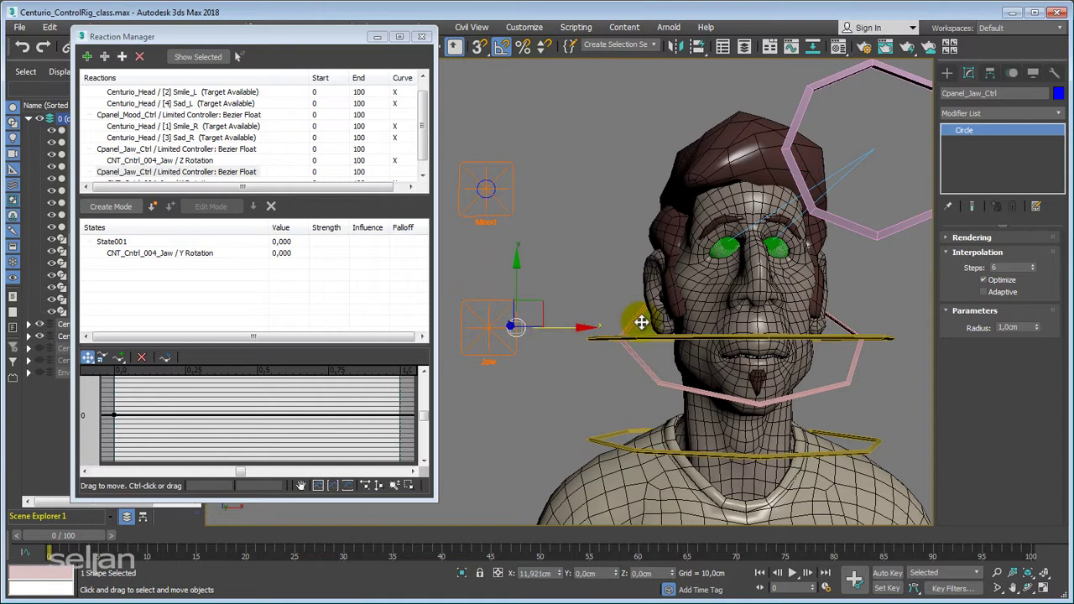
drag(419, 124, 426, 174)
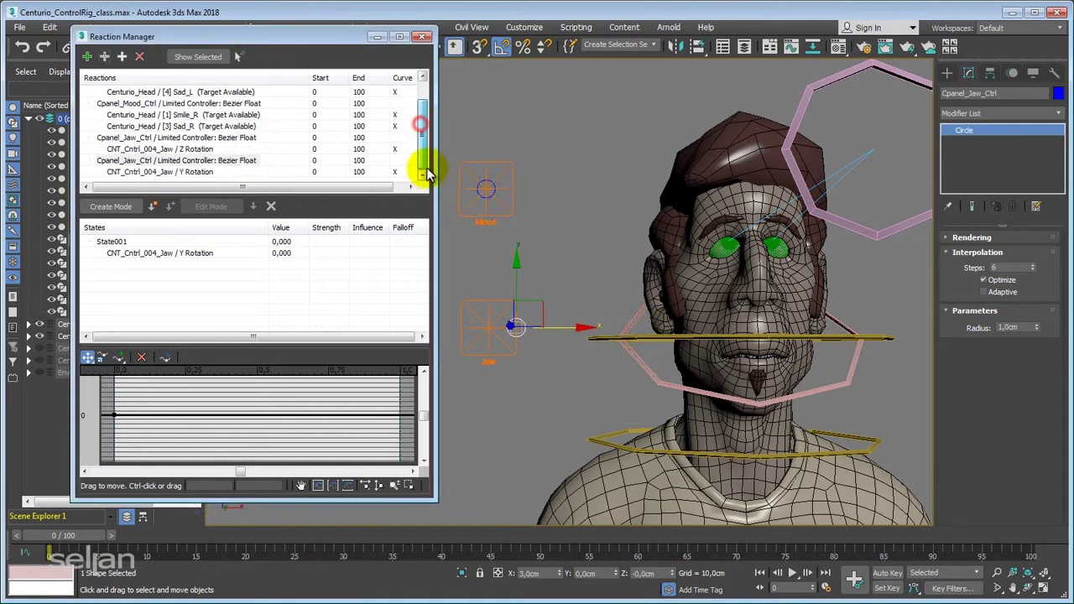
click(184, 171)
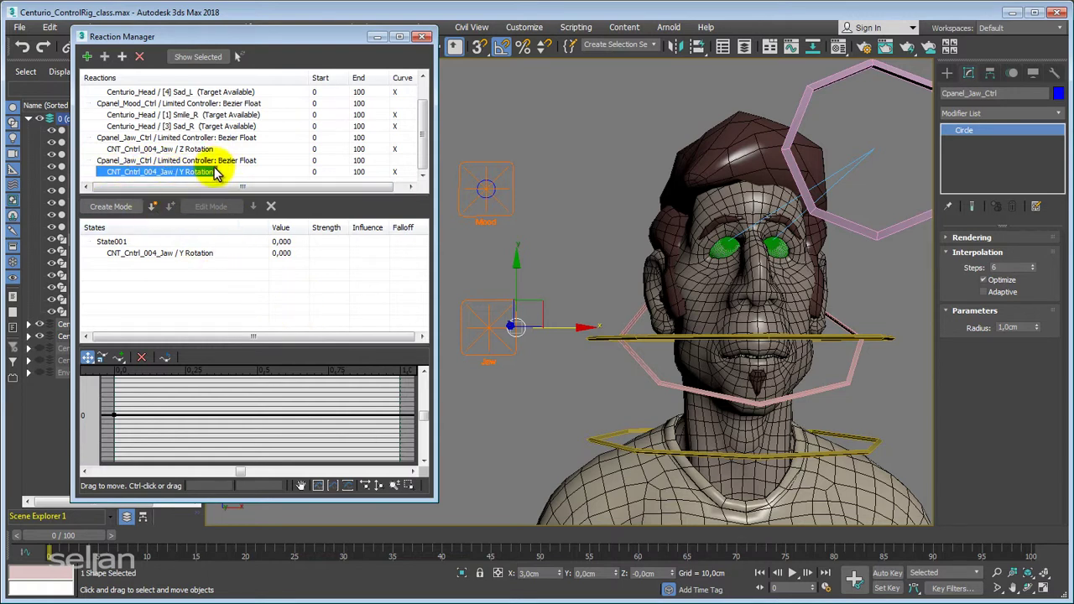
click(153, 207)
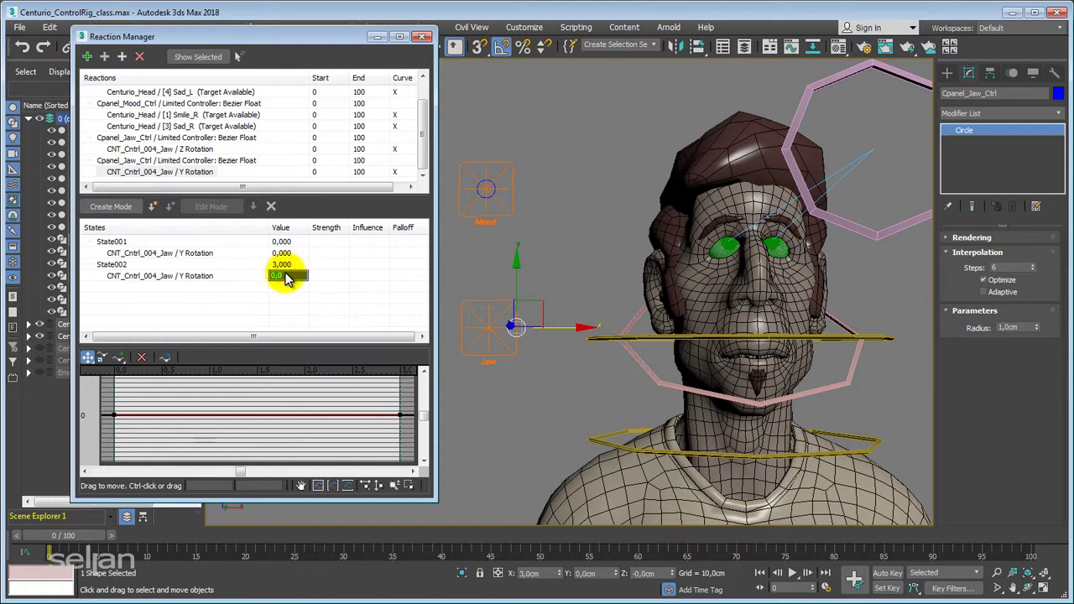
text(15)
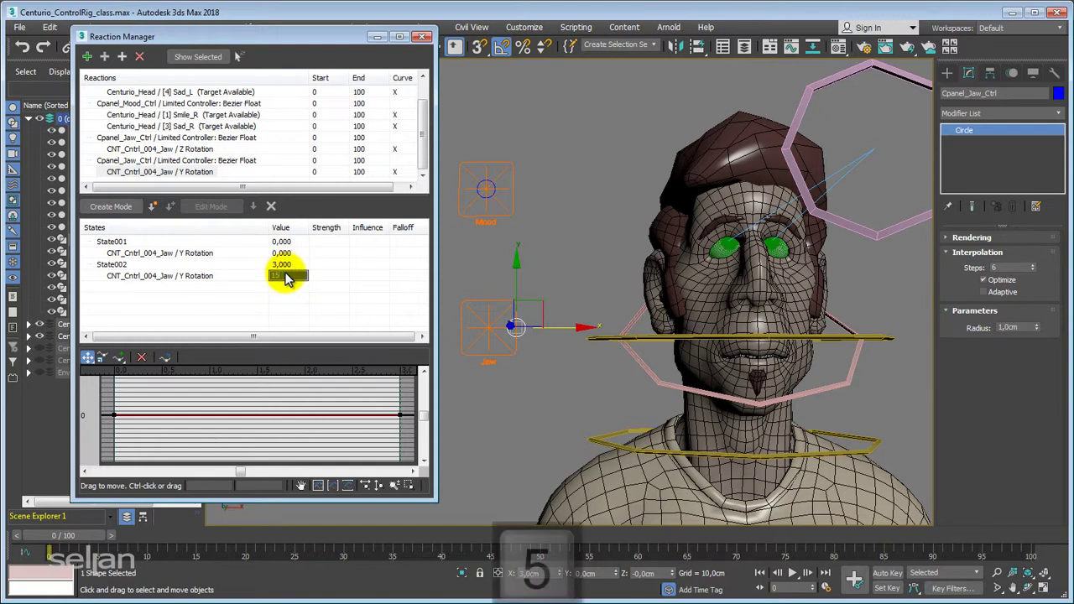
key(Return)
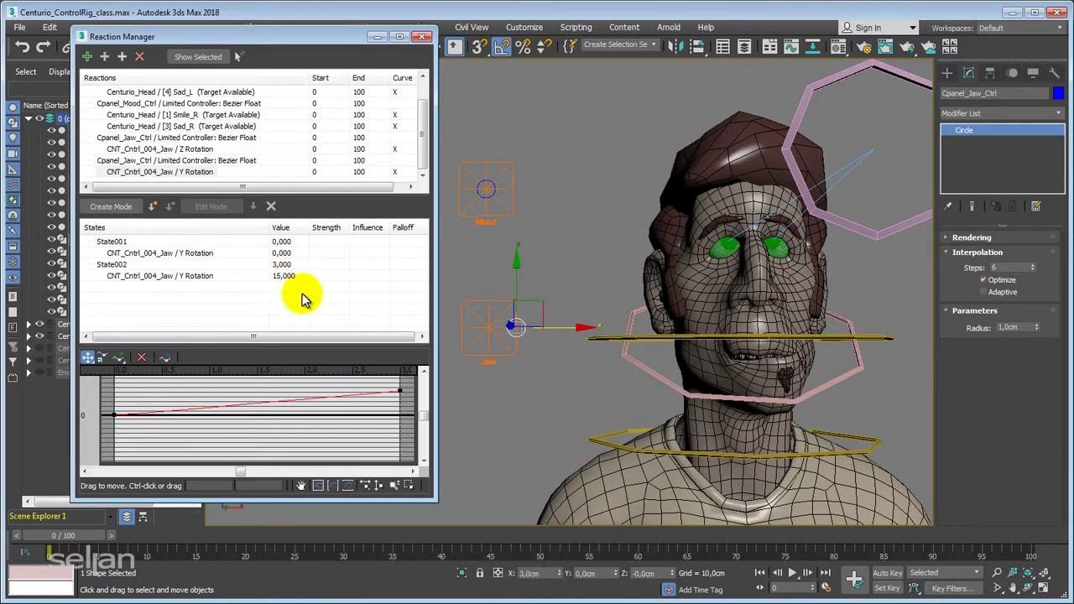
Test the jaw and lower State002's Y Rotation value to 10.
alt+middle_drag(697, 383, 739, 384)
scroll(683, 406, up, 5)
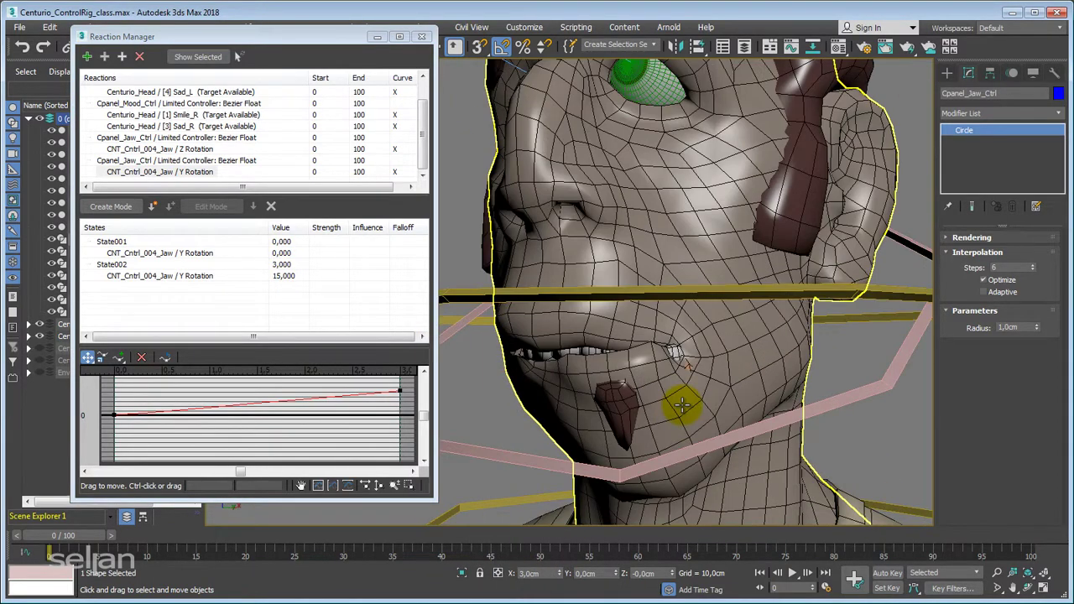
scroll(682, 406, down, 5)
scroll(686, 386, up, 5)
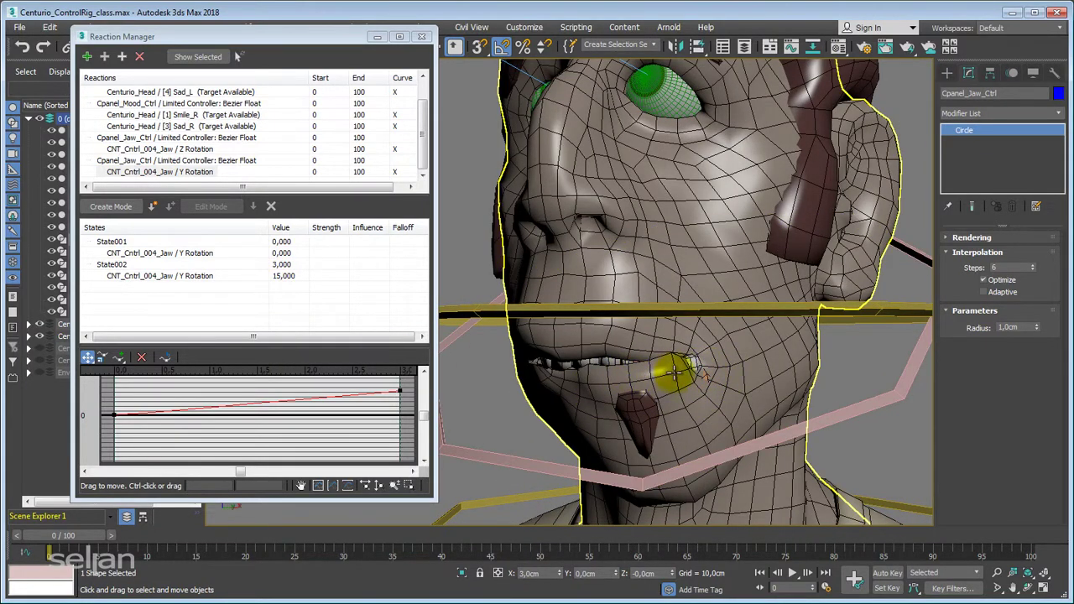
drag(673, 372, 700, 385)
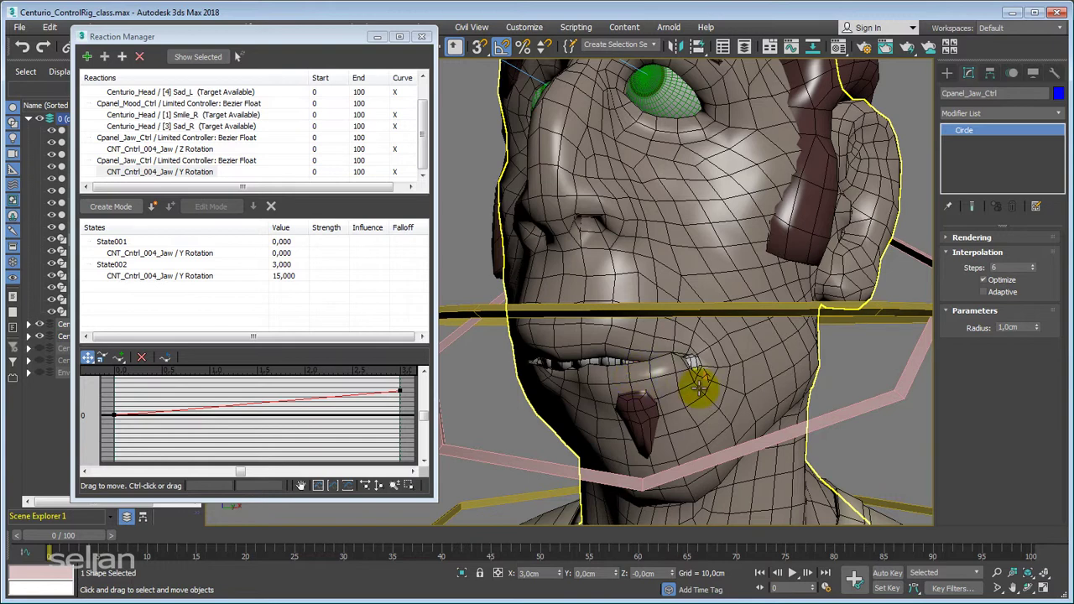
double_click(285, 275)
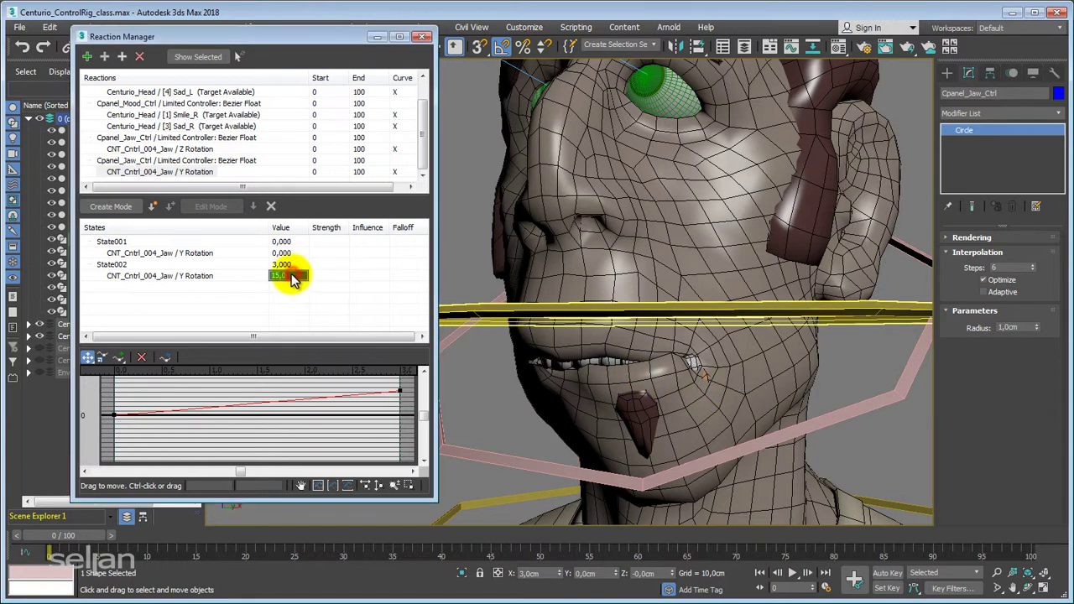
text(10)
key(Return)
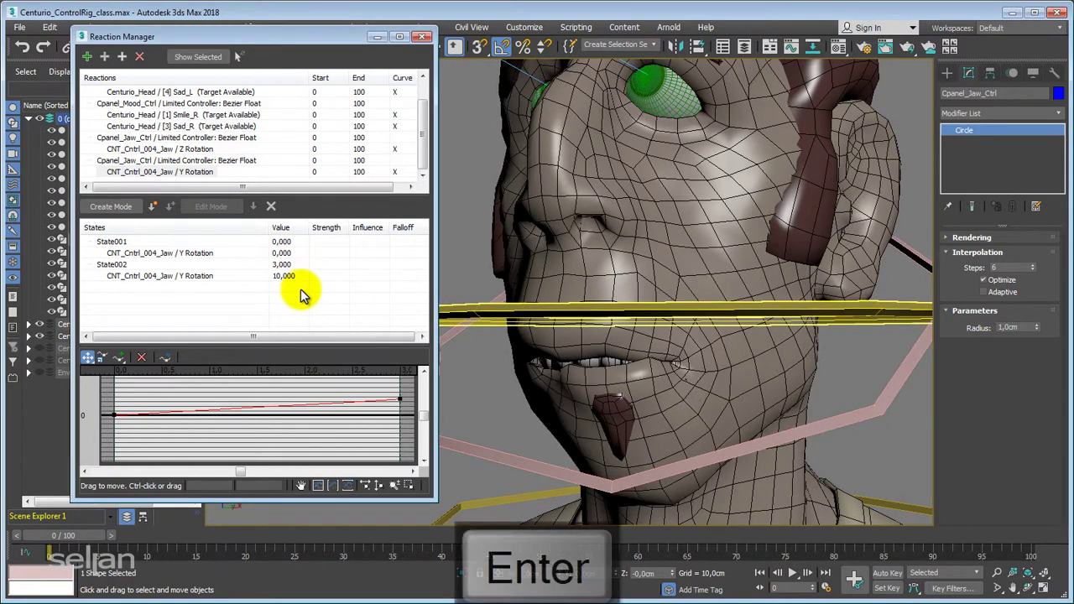
Inspect the jaw from several angles and slide the Jaw control left along X.
scroll(713, 400, up, 3)
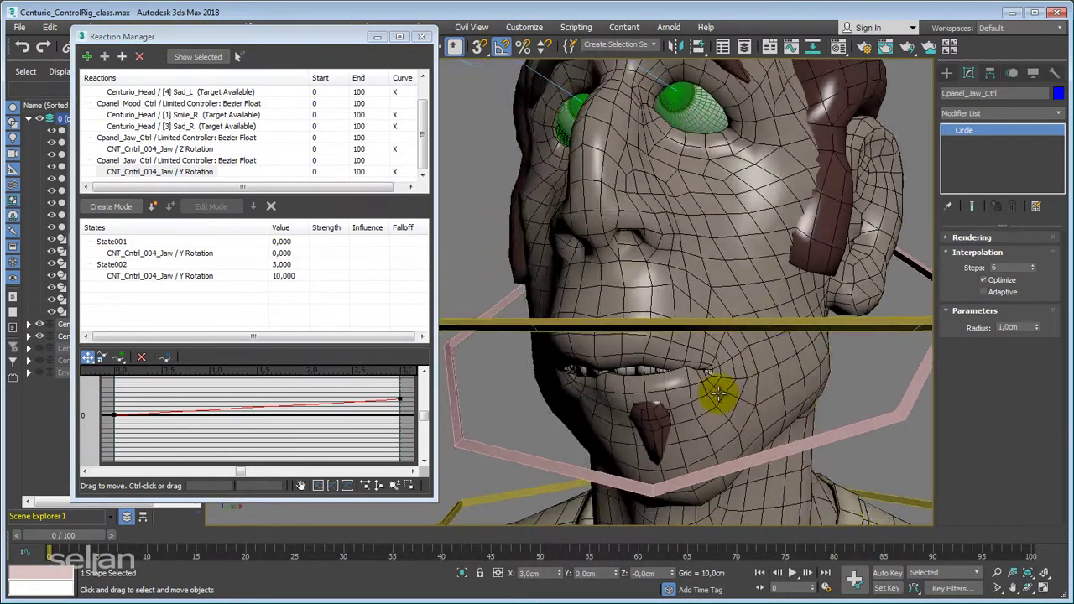
scroll(713, 400, down, 5)
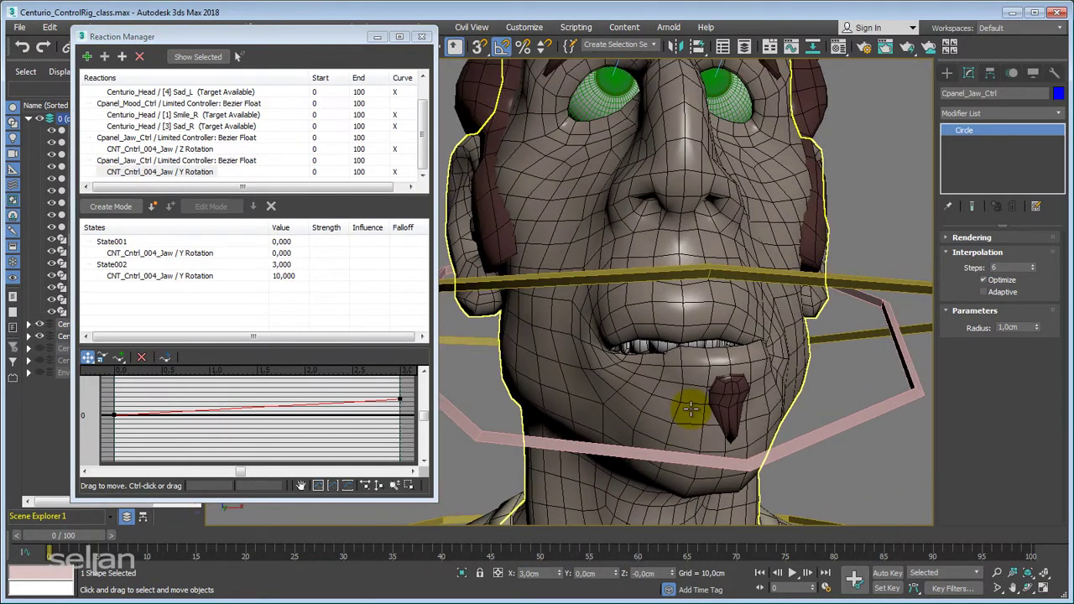
alt+middle_drag(709, 406, 780, 394)
scroll(747, 395, down, 2)
alt+middle_drag(688, 386, 692, 360)
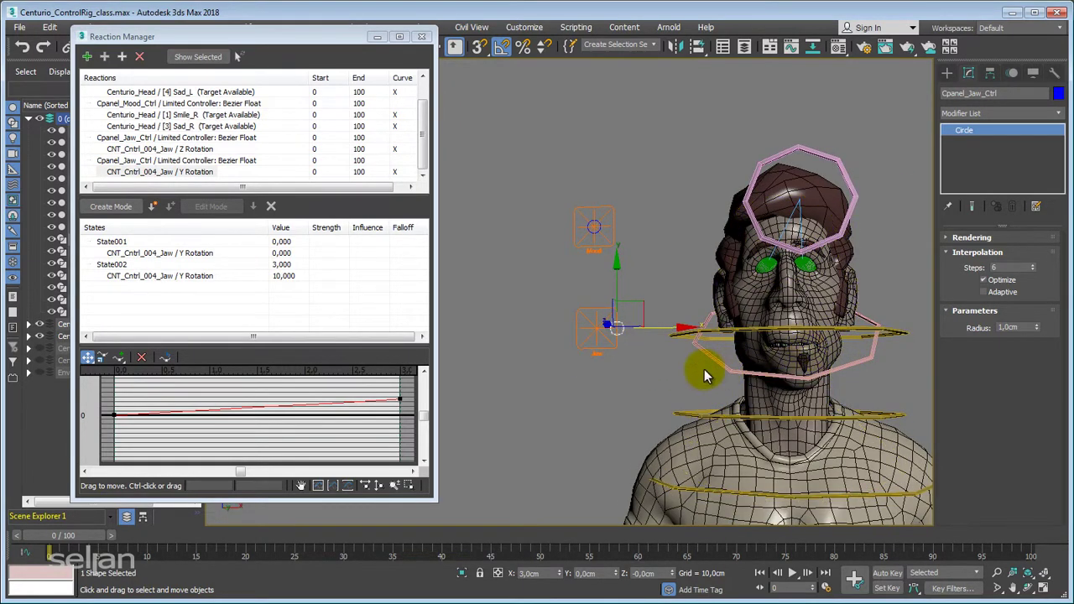
alt+middle_drag(637, 390, 614, 394)
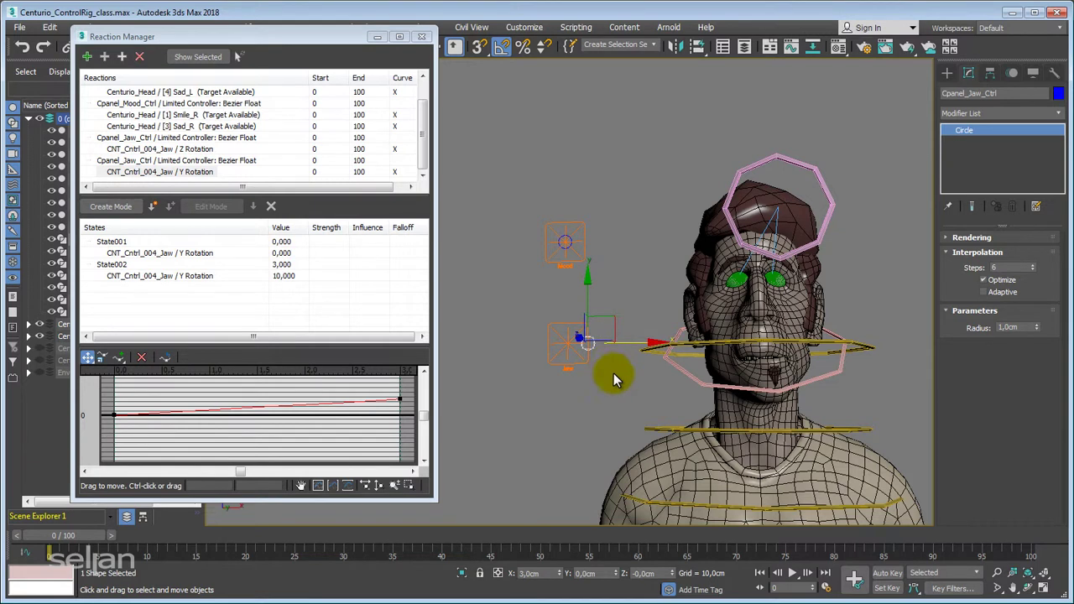
drag(635, 340, 491, 349)
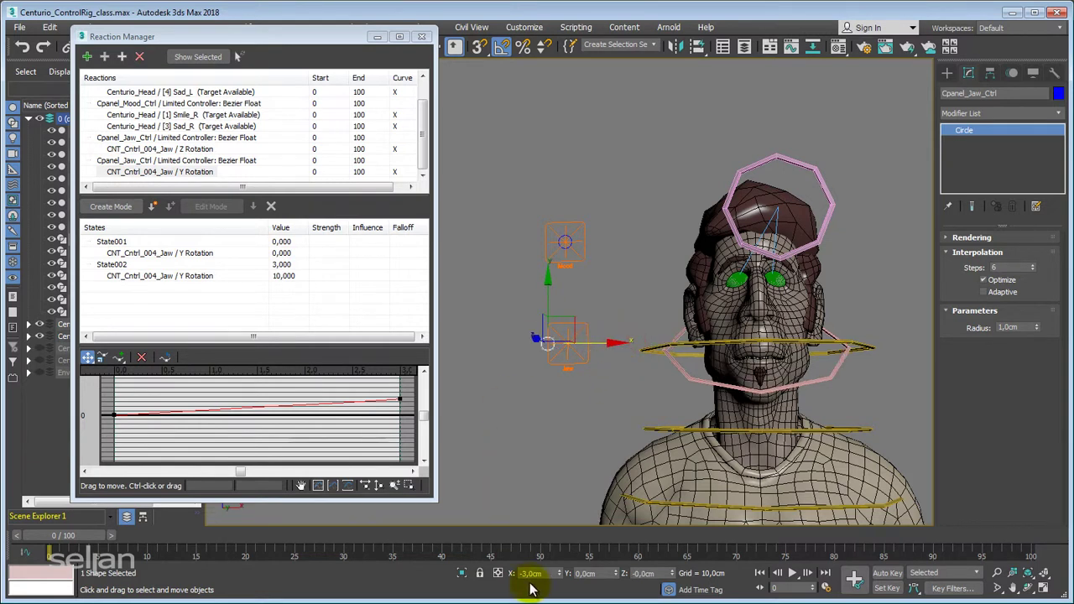
Create State003 mapping the Jaw control at X -3 to jaw Y Rotation -10.
click(185, 171)
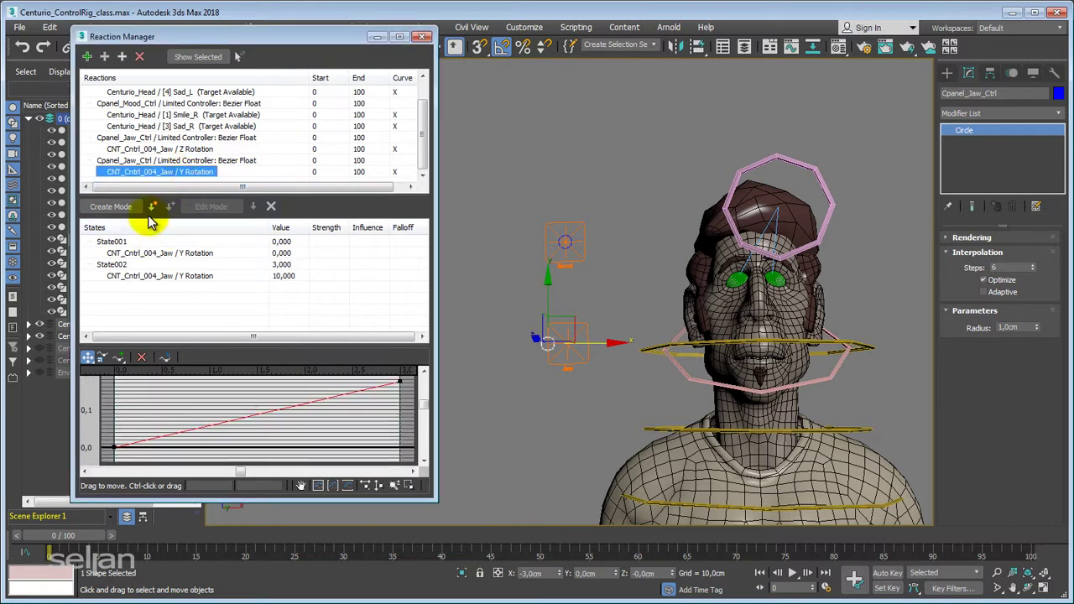
click(152, 207)
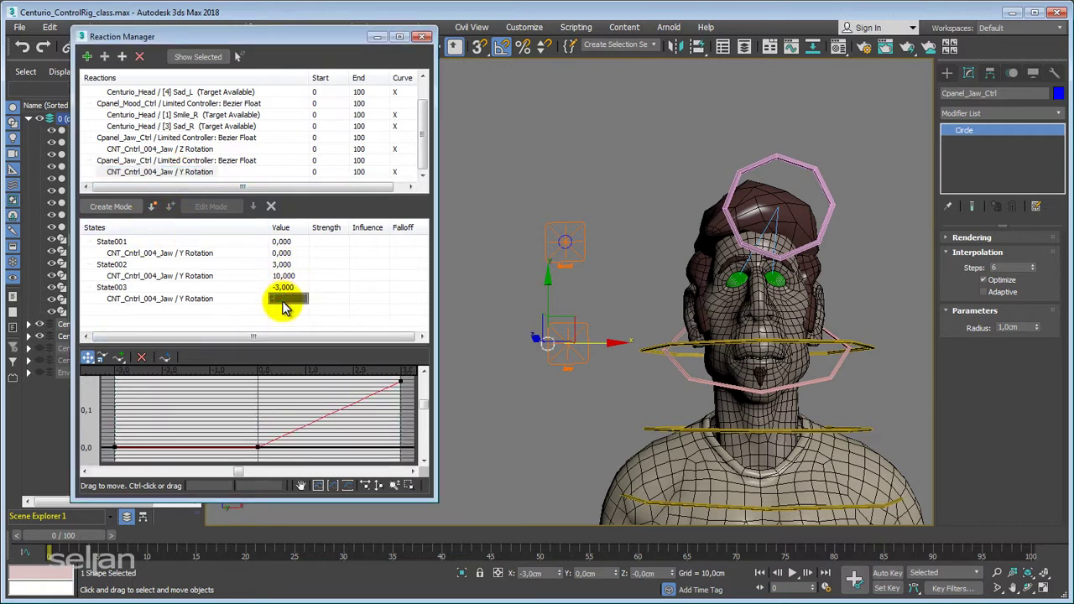
text(-10)
key(Return)
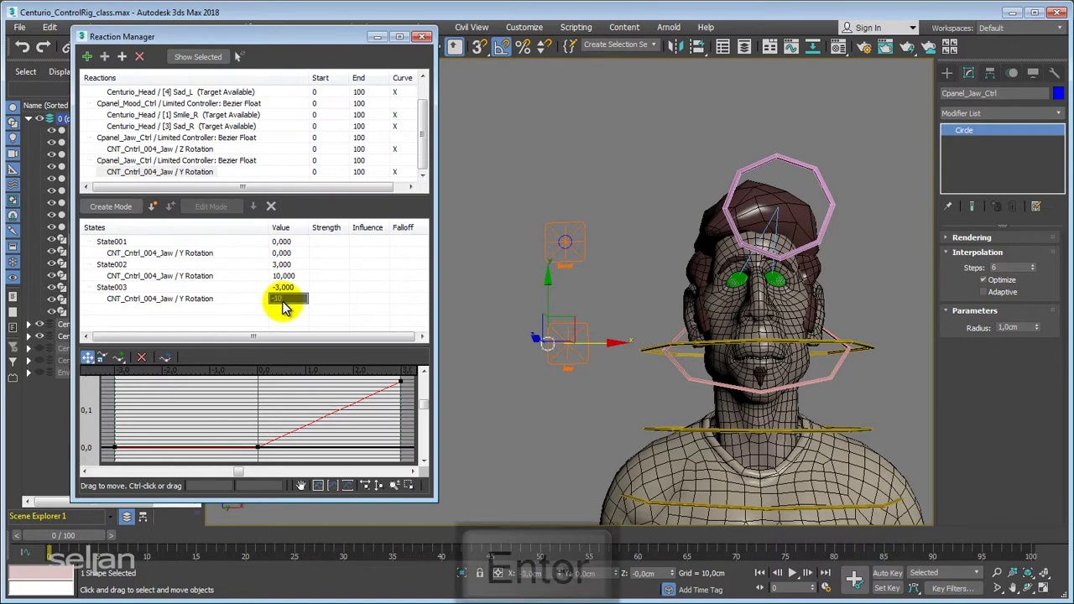
Move the Jaw control around to test the jaw opening and closing.
scroll(629, 394, up, 3)
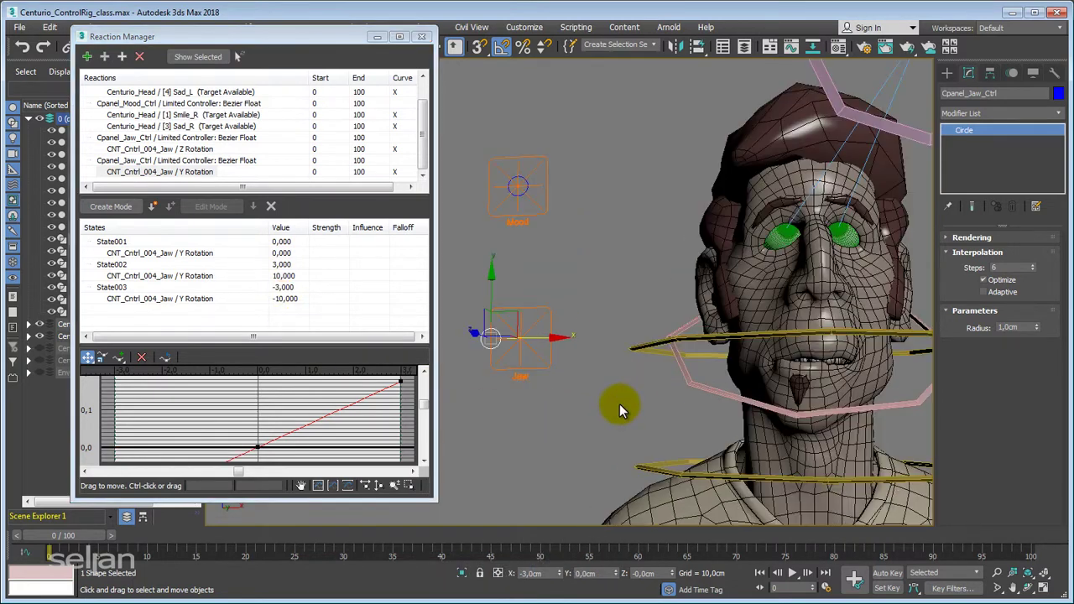
scroll(613, 411, up, 2)
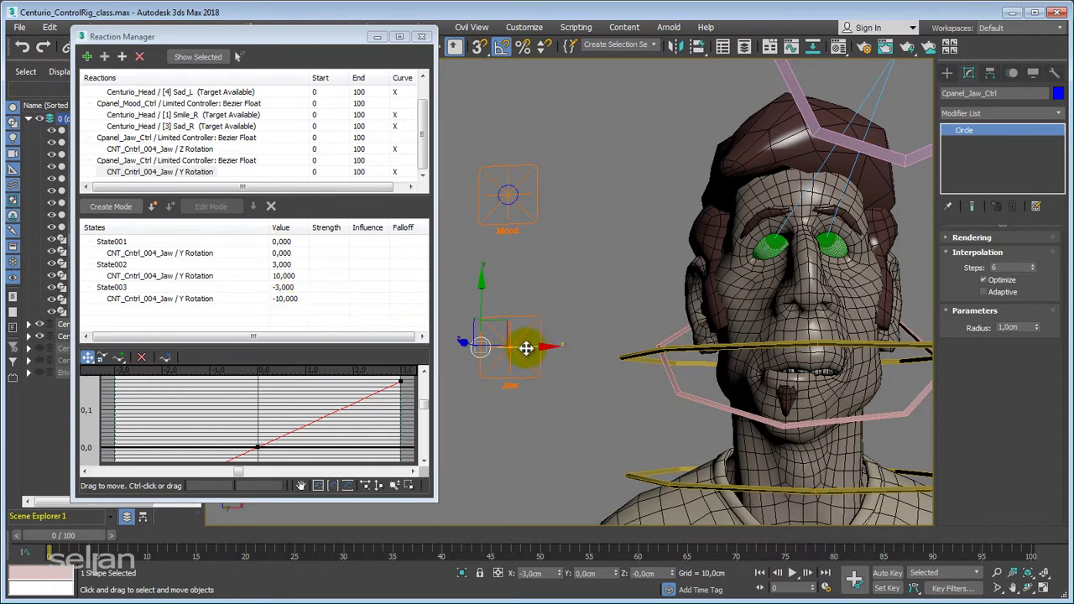
drag(525, 347, 641, 364)
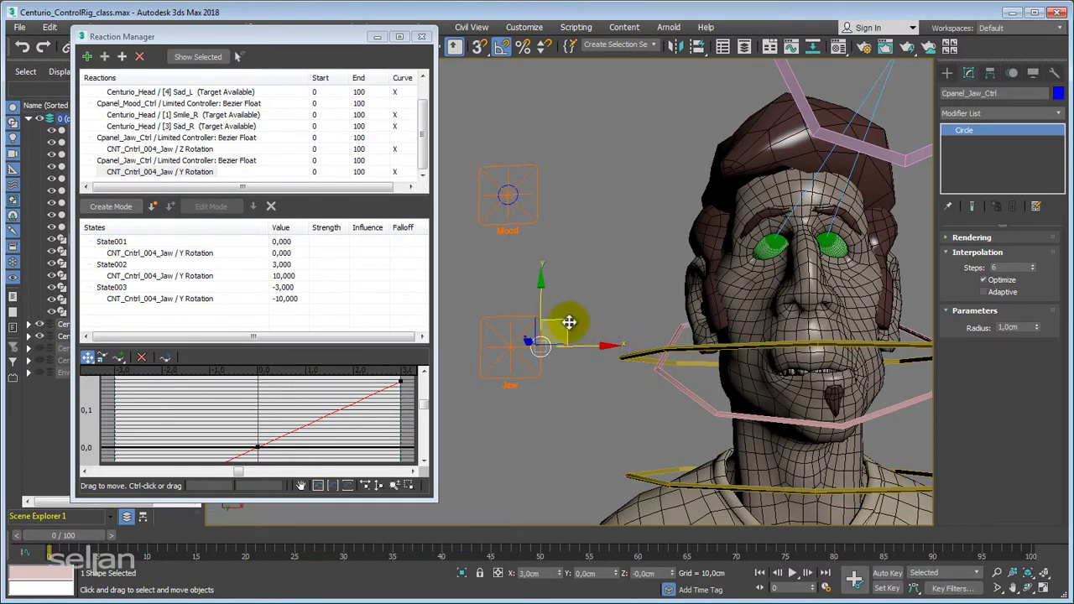
drag(568, 321, 590, 408)
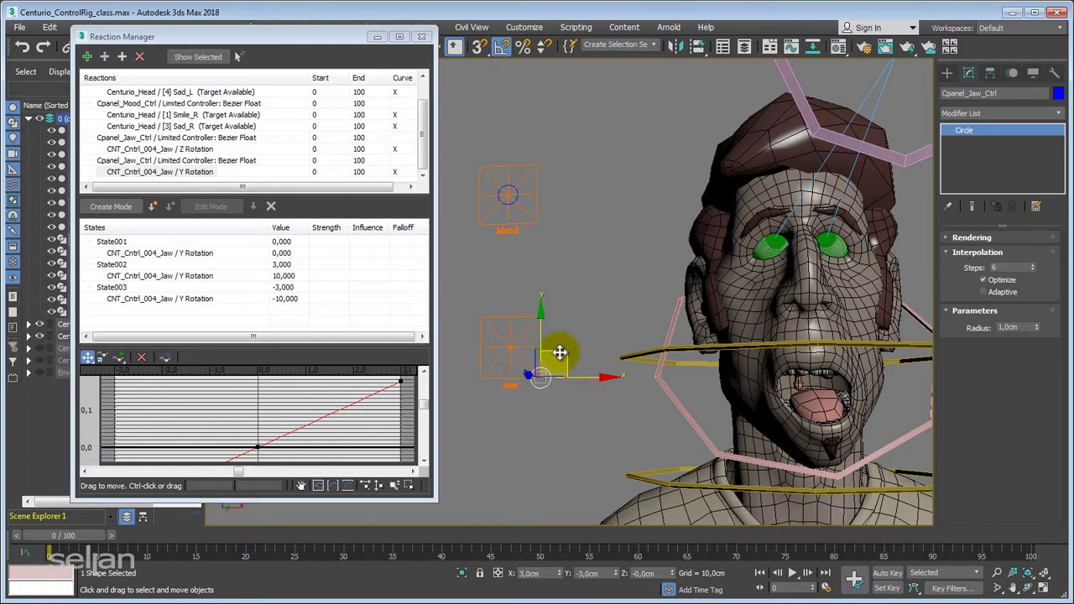
drag(556, 355, 573, 323)
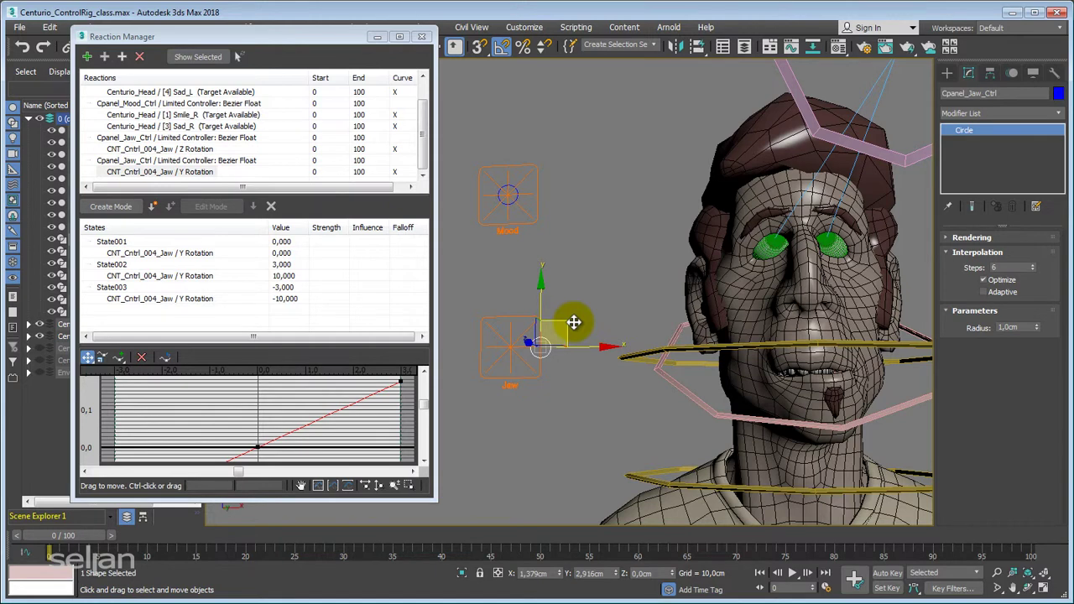
drag(573, 322, 577, 364)
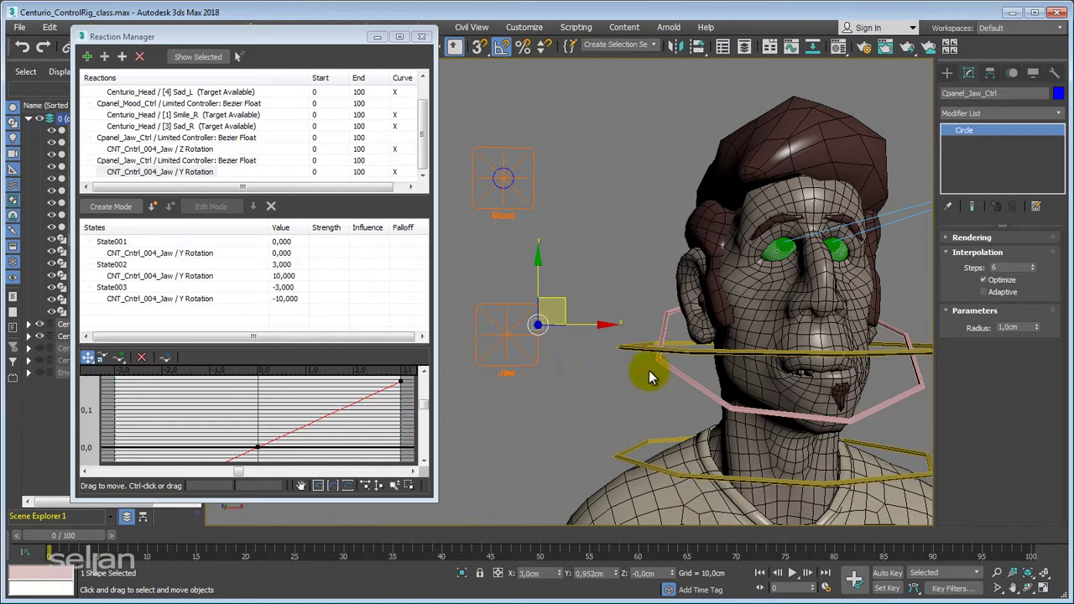
middle_drag(601, 390, 607, 384)
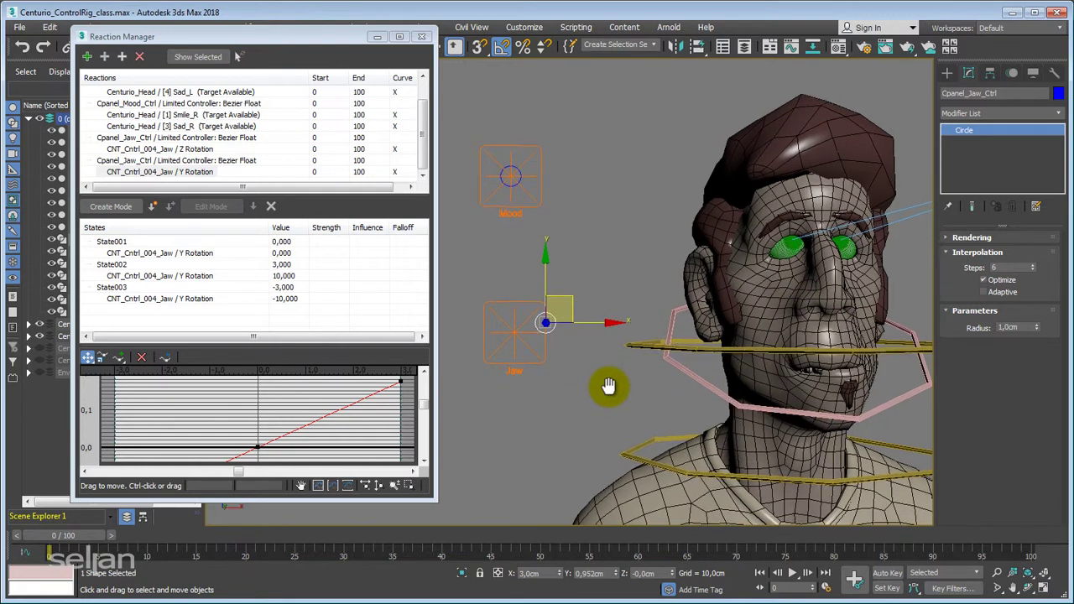
Reset the Jaw control's X and Y positions to zero.
right_click(614, 576)
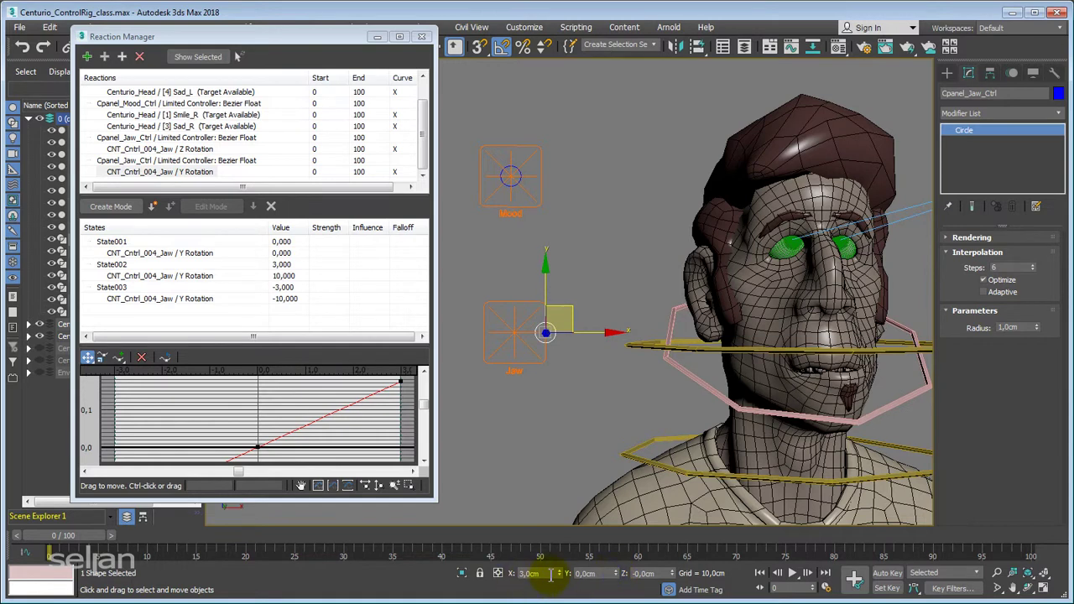
right_click(560, 574)
mouse_move(575, 425)
alt+middle_down()
mouse_move(546, 431)
mouse_move(564, 416)
alt+middle_up()
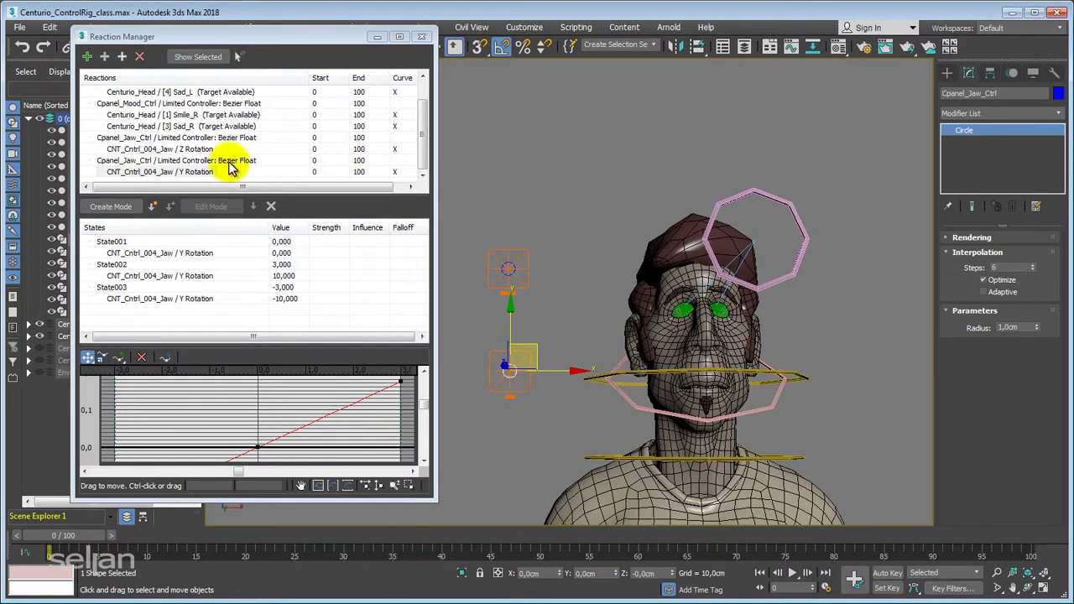
Add the jaw circle's X Rotation as a second driven value, giving State004 at 0.
click(143, 160)
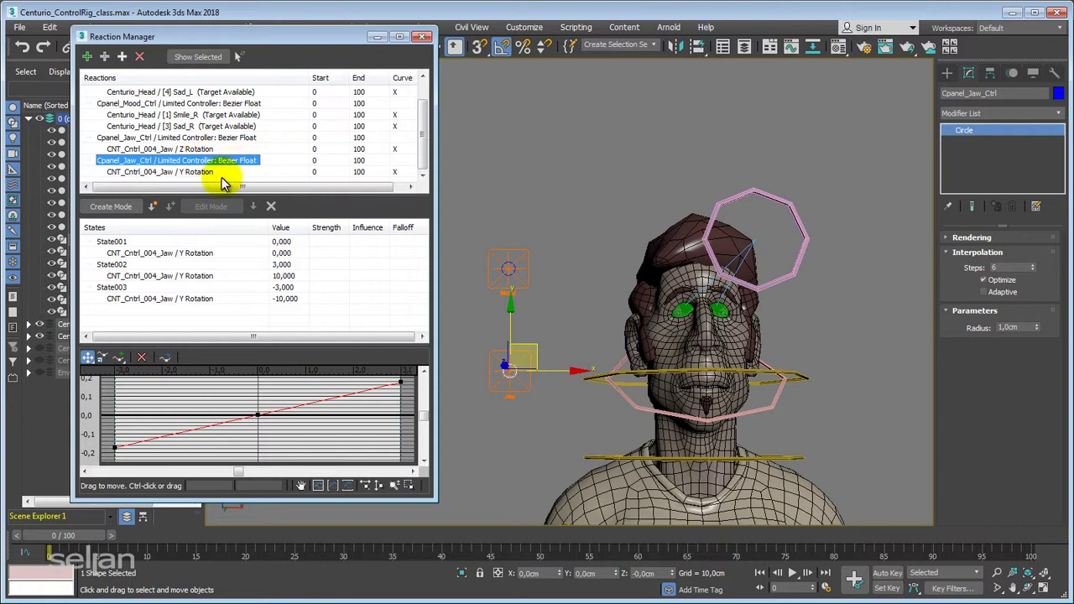
click(239, 160)
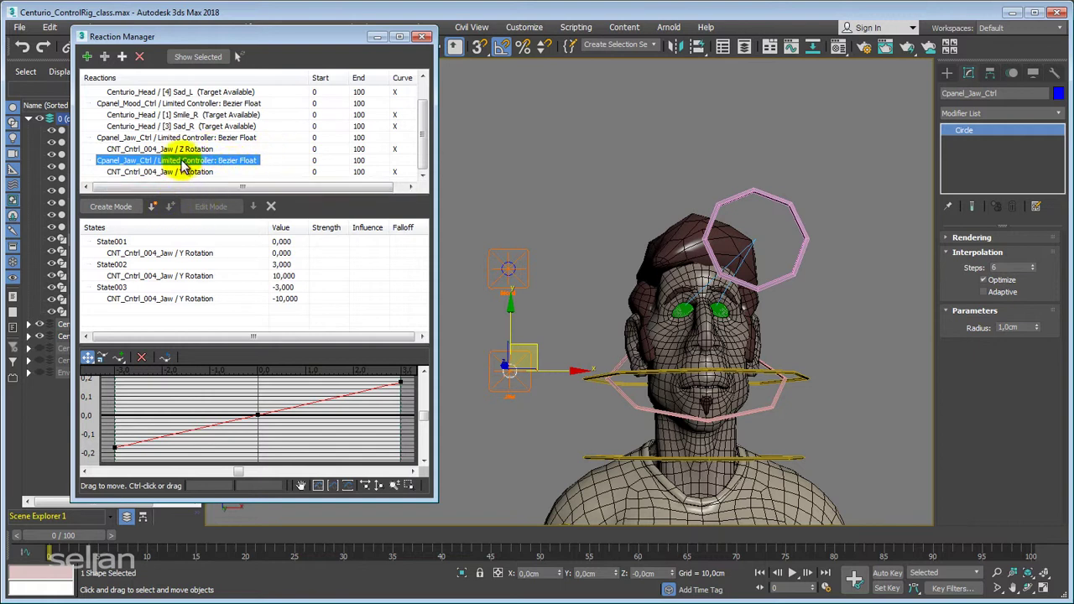
click(105, 56)
click(621, 401)
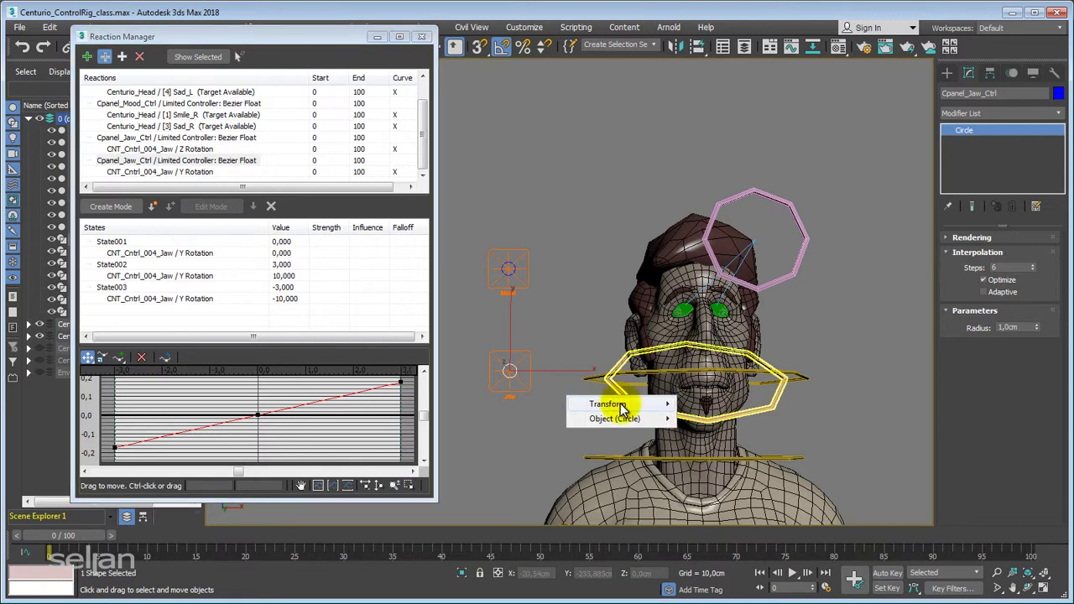
mouse_move(621, 406)
mouse_move(506, 422)
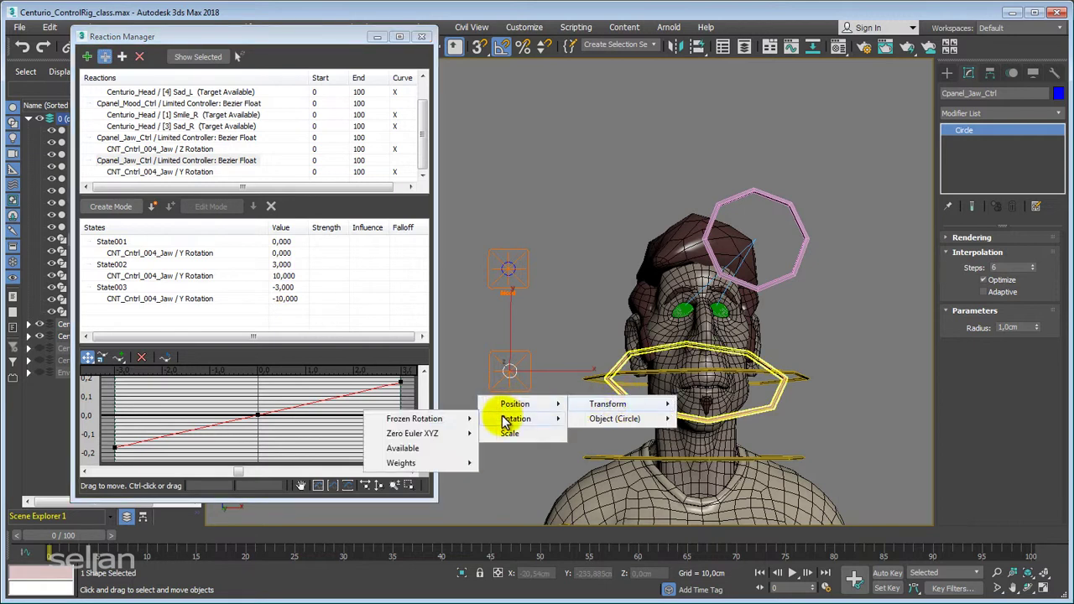
mouse_move(394, 440)
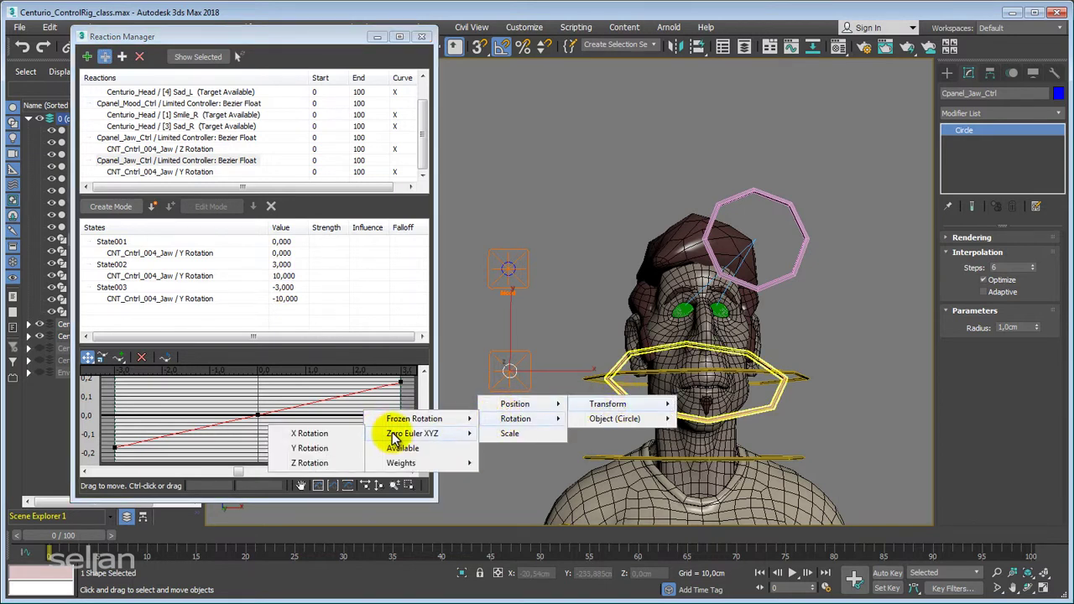
click(322, 436)
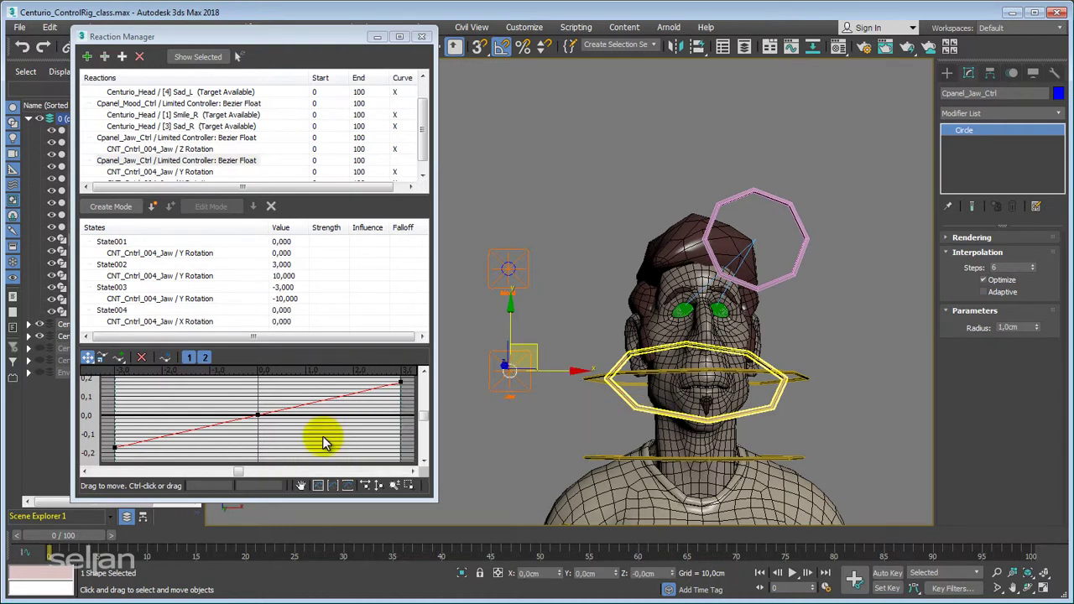
Slide the Jaw control sideways to test the jaw.
scroll(547, 426, up, 3)
scroll(542, 433, up, 2)
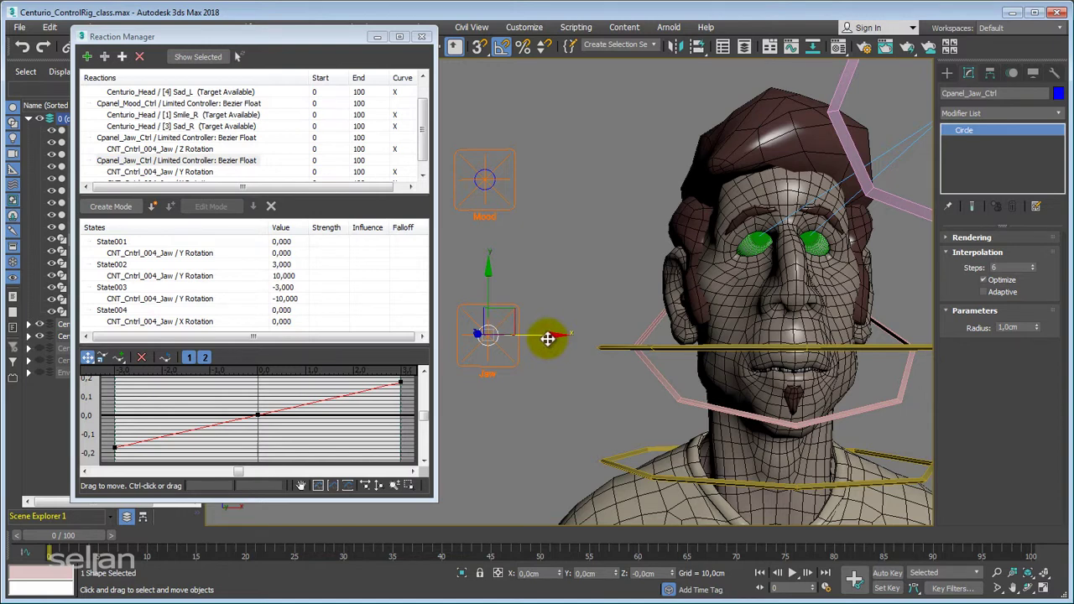
drag(547, 338, 675, 343)
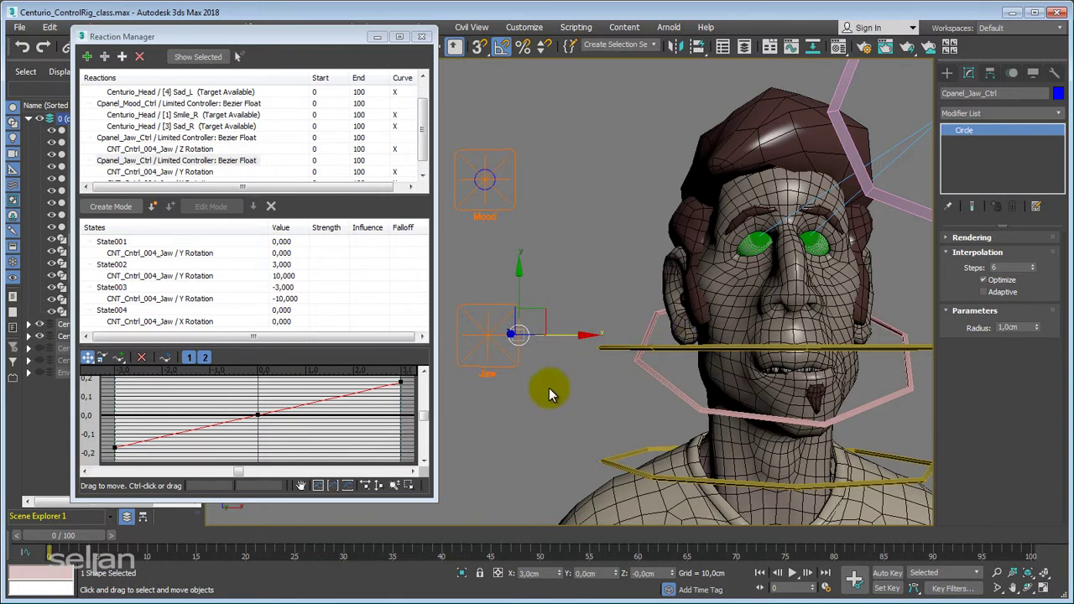
drag(420, 144, 421, 163)
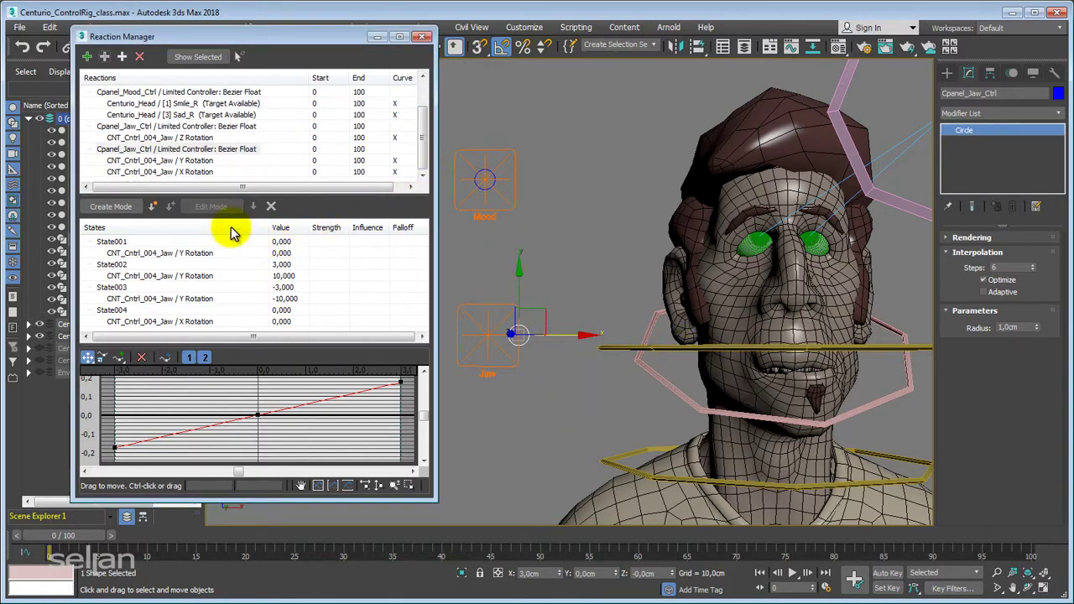
Create State005 on the jaw X Rotation reaction with value 5 and test the jaw.
click(158, 171)
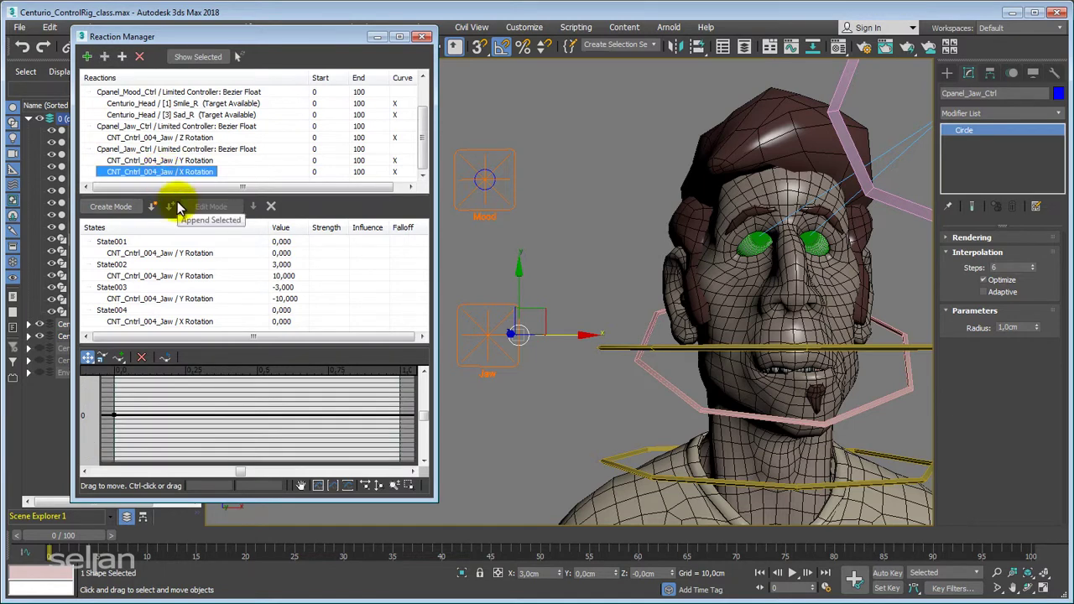
click(152, 209)
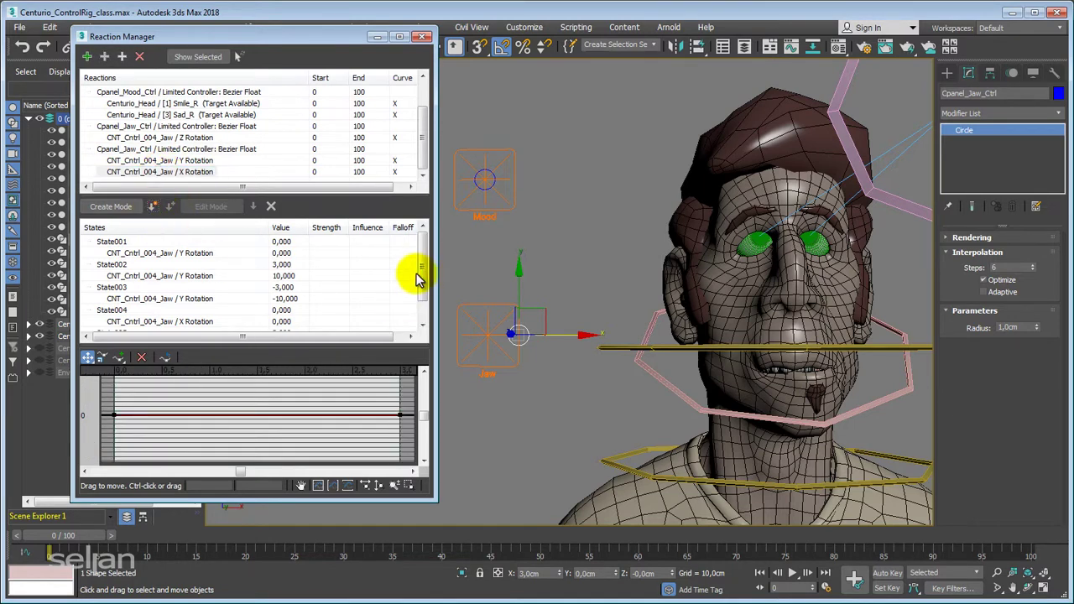
drag(414, 271, 422, 294)
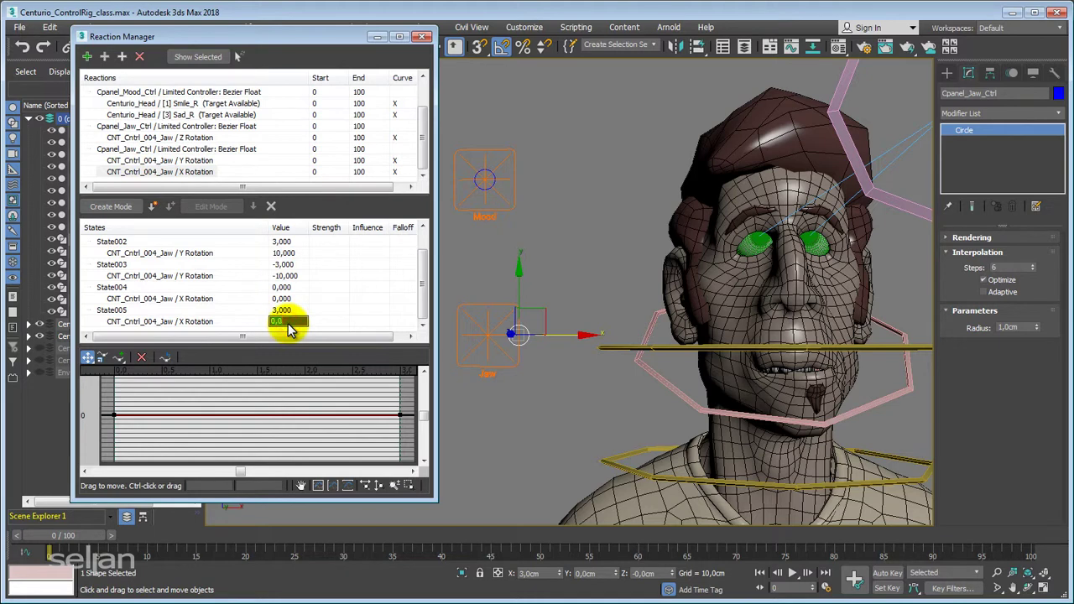
text(5)
key(Return)
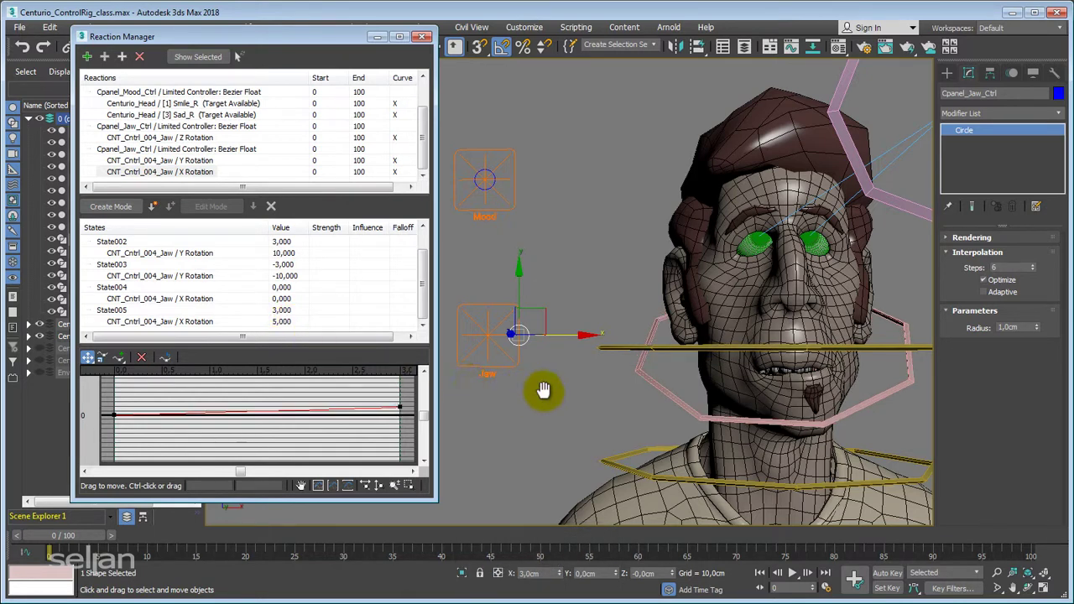
alt+middle_drag(541, 387, 539, 384)
drag(578, 327, 550, 333)
drag(566, 331, 593, 354)
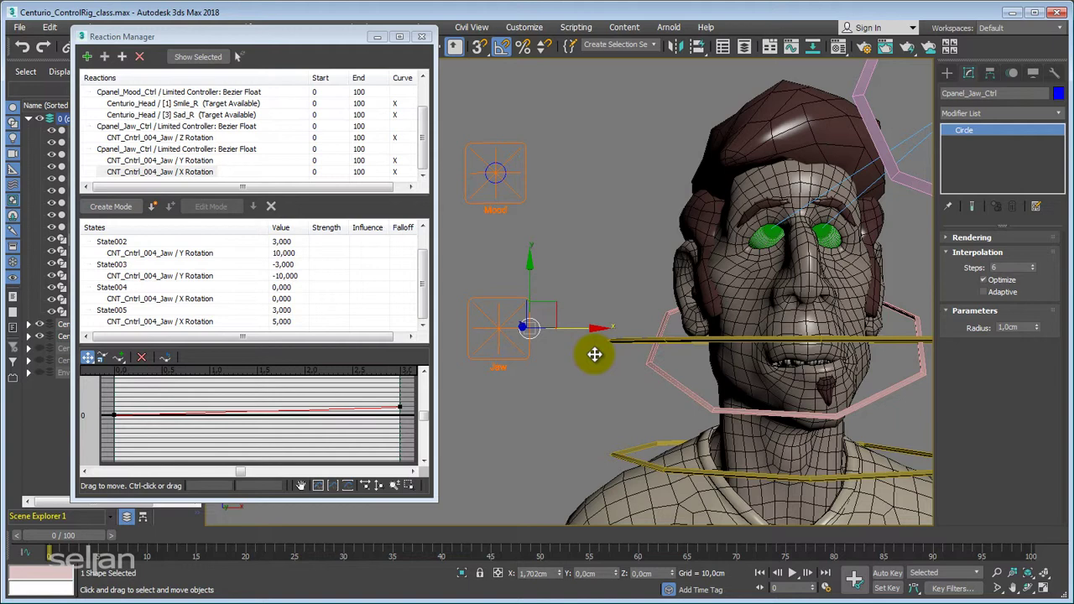
drag(594, 354, 544, 354)
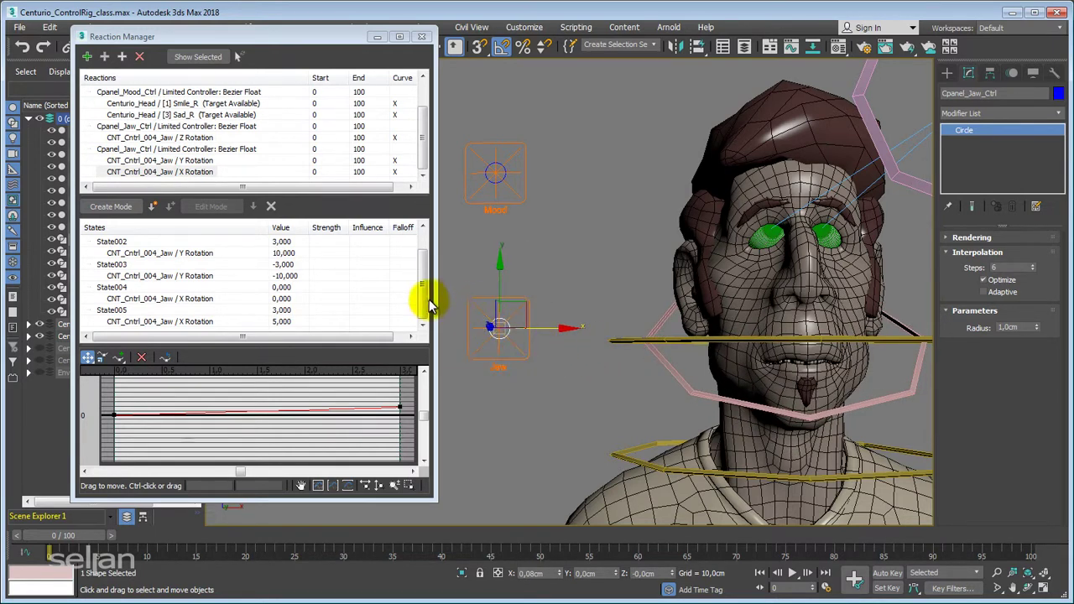
Change State005's X Rotation to 7, retest, and move the Jaw control to X -3.
click(330, 319)
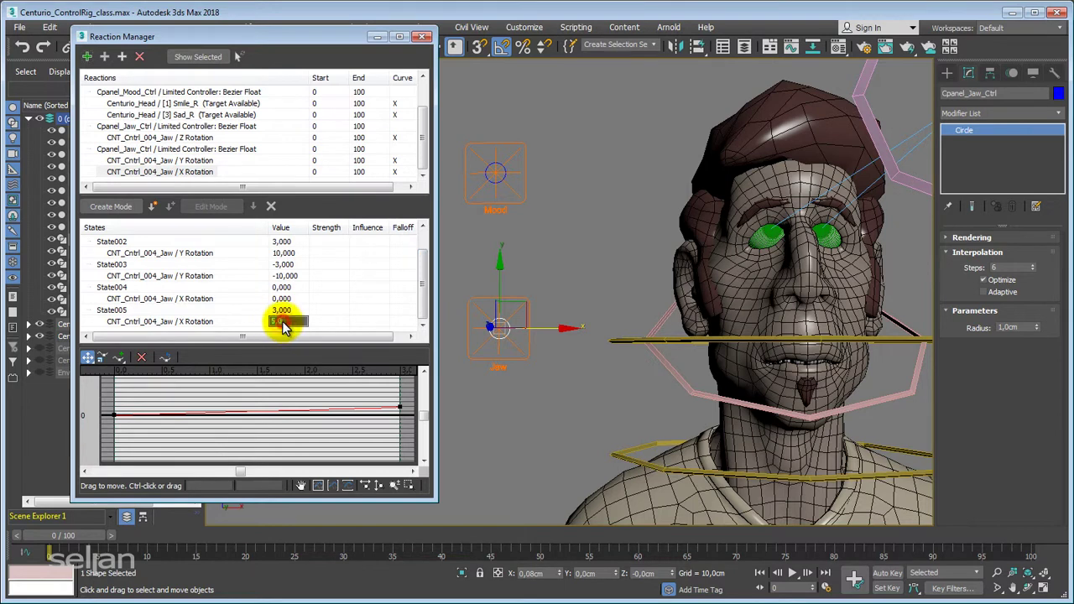
text(7)
key(Return)
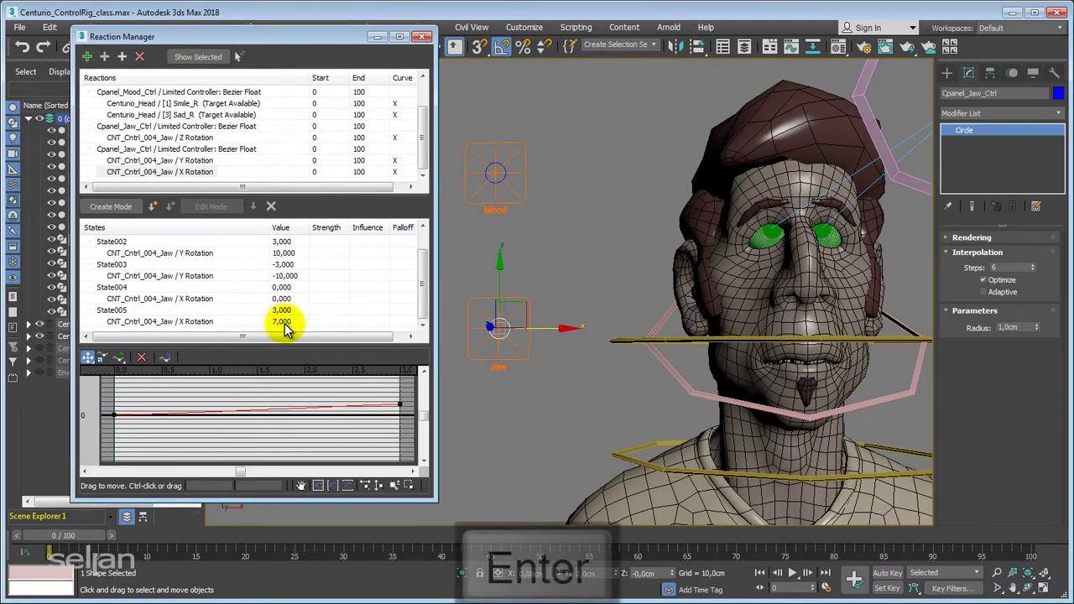
drag(527, 340, 546, 360)
middle_drag(551, 355, 589, 346)
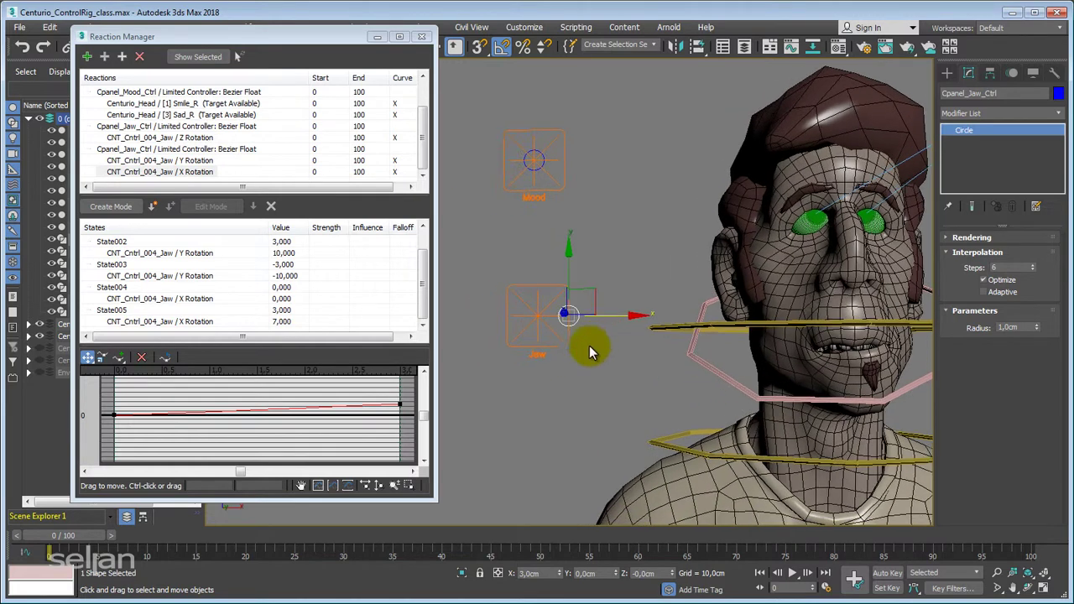
drag(616, 317, 502, 314)
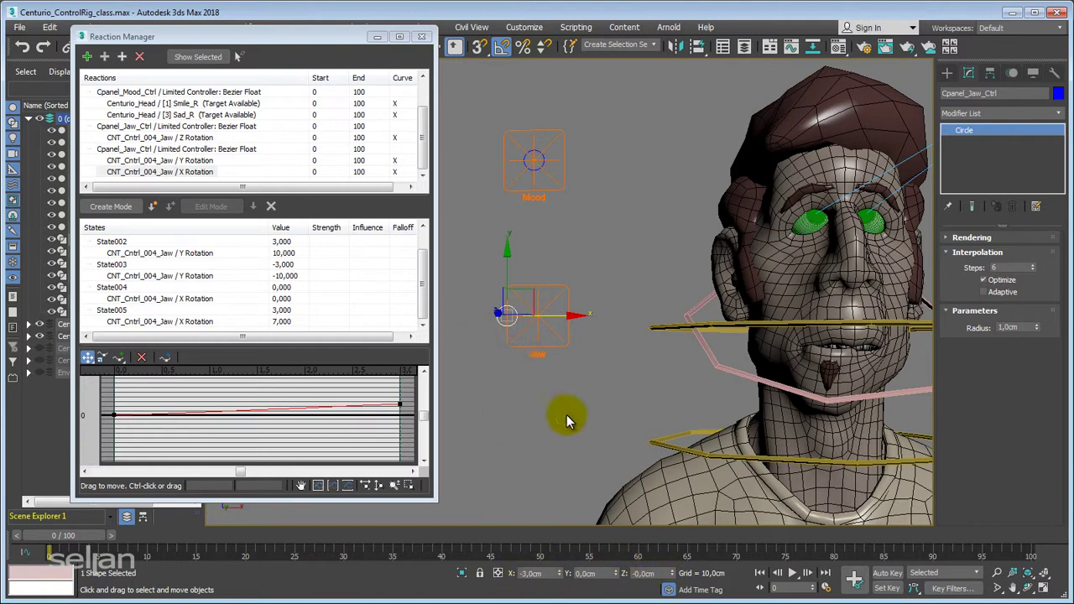
Create State006 mapping the Jaw control at X -3 to jaw X Rotation -7.
middle_drag(567, 420, 564, 432)
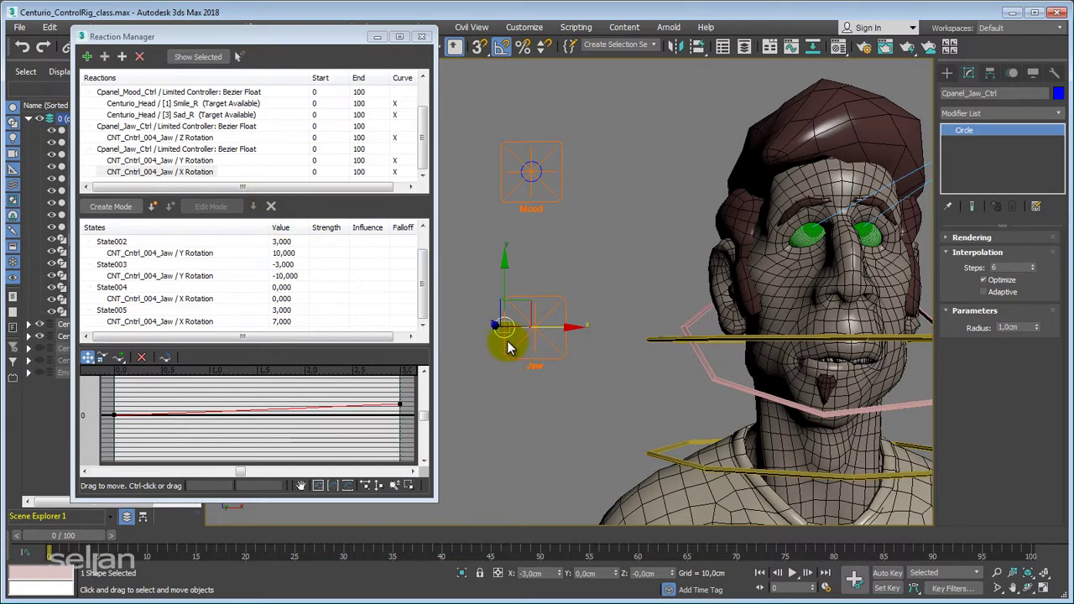
ctrl+click(198, 172)
click(198, 172)
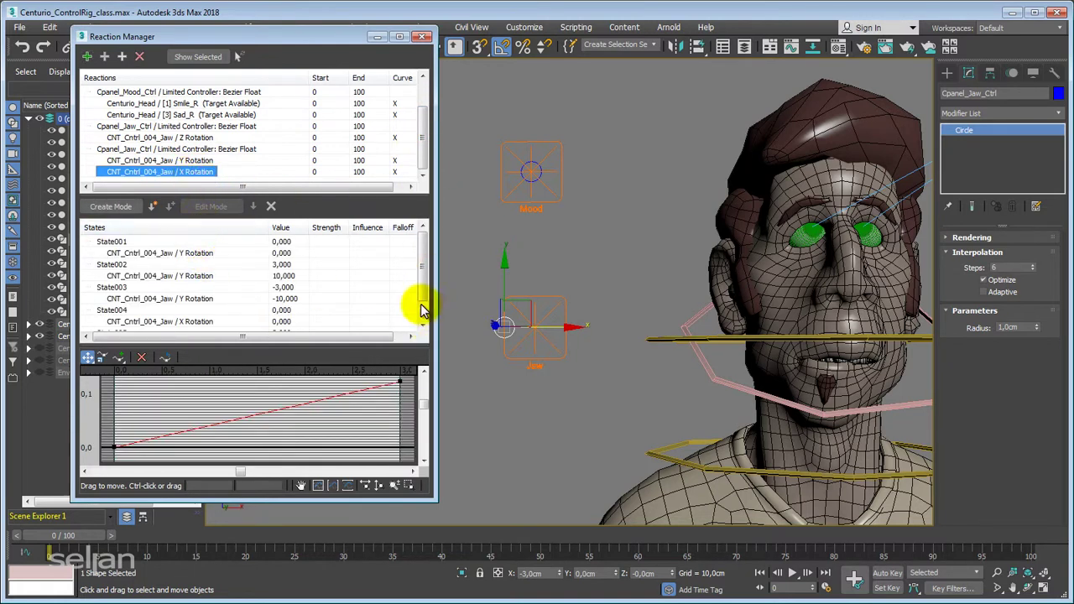
drag(422, 271, 422, 330)
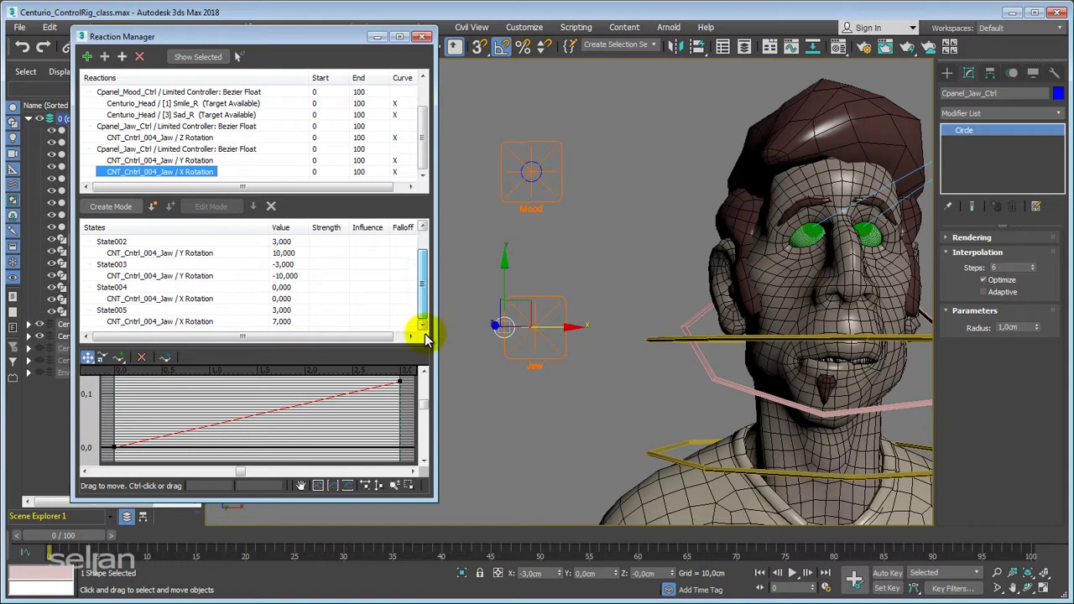
click(156, 208)
drag(419, 283, 419, 324)
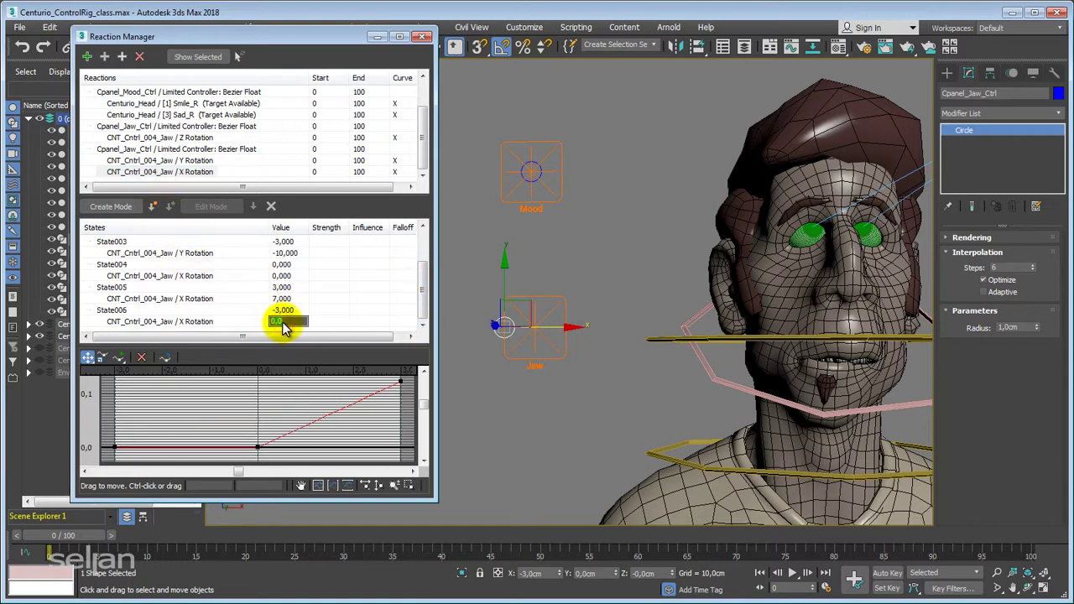
text(-7)
key(Return)
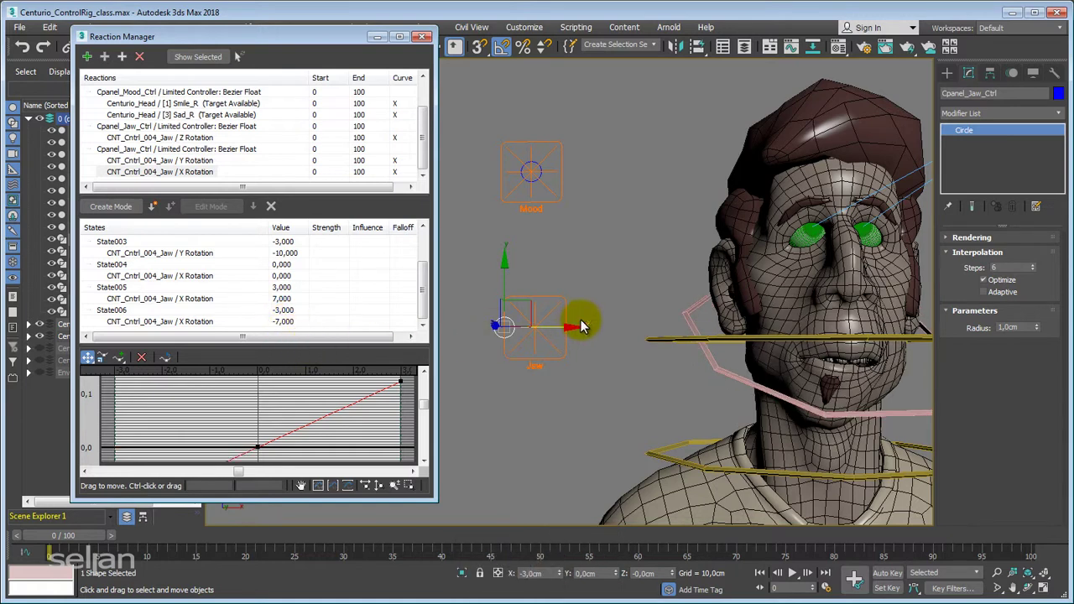
Move the Jaw control to test the jaw, then undo and recentre the view on the head.
drag(526, 305, 526, 331)
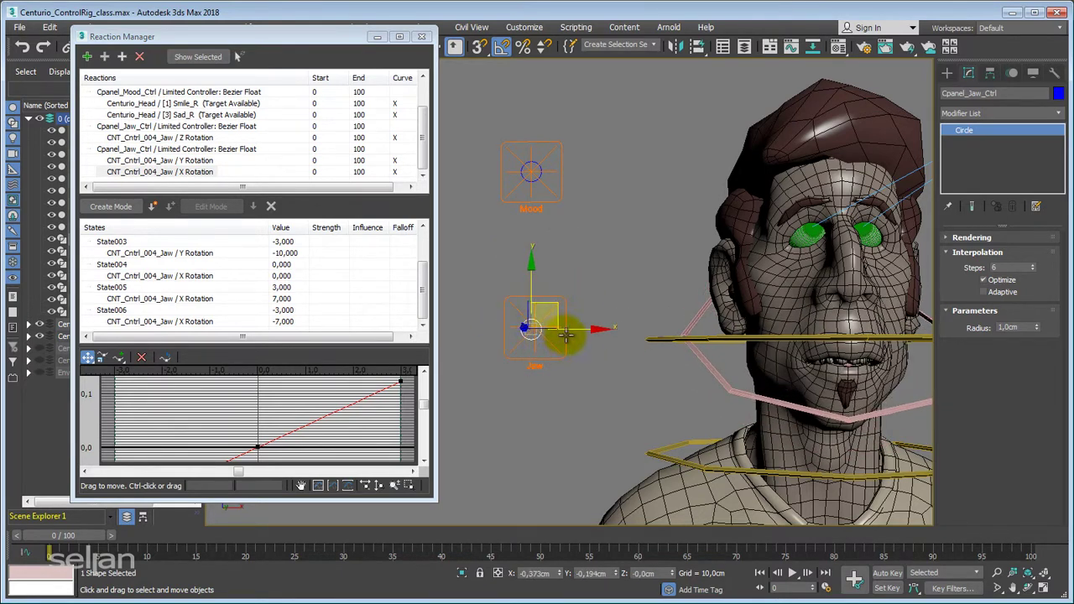
middle_drag(599, 343, 552, 386)
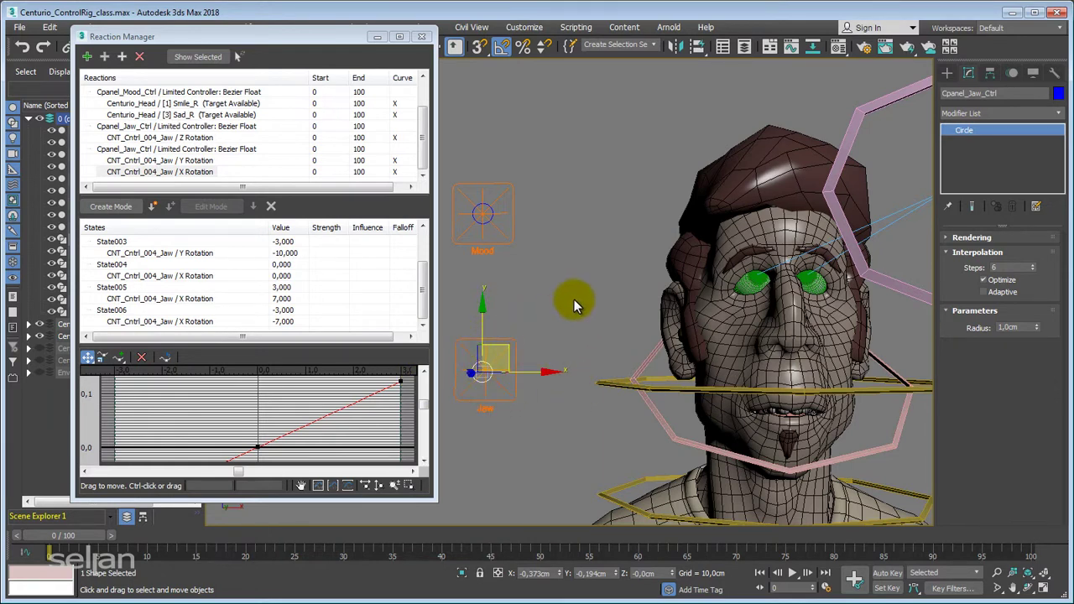
alt+middle_drag(574, 300, 591, 273)
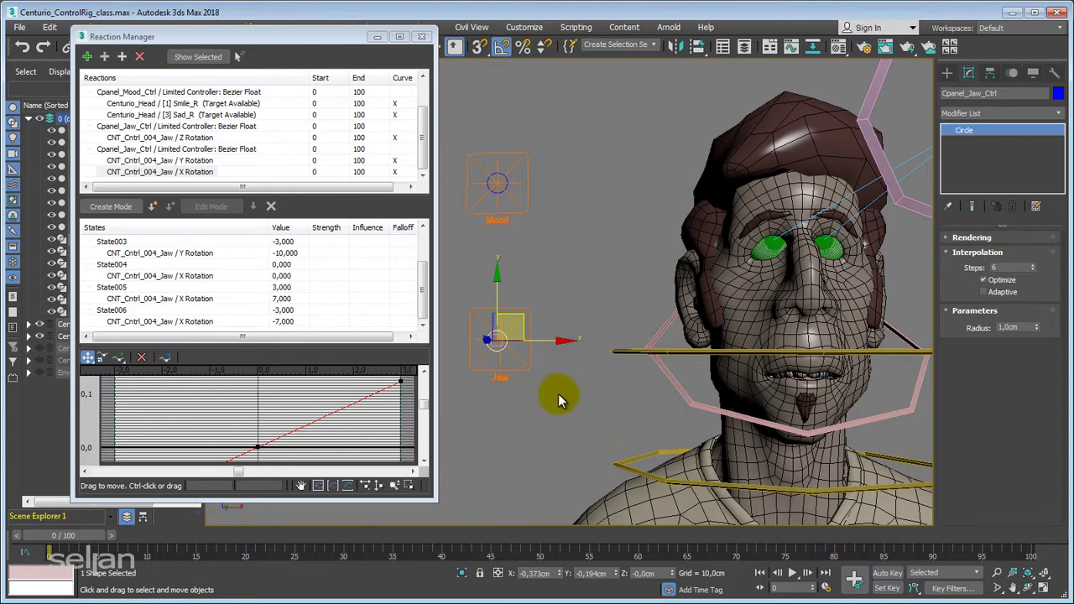
scroll(558, 393, down, 4)
key(ctrl+z)
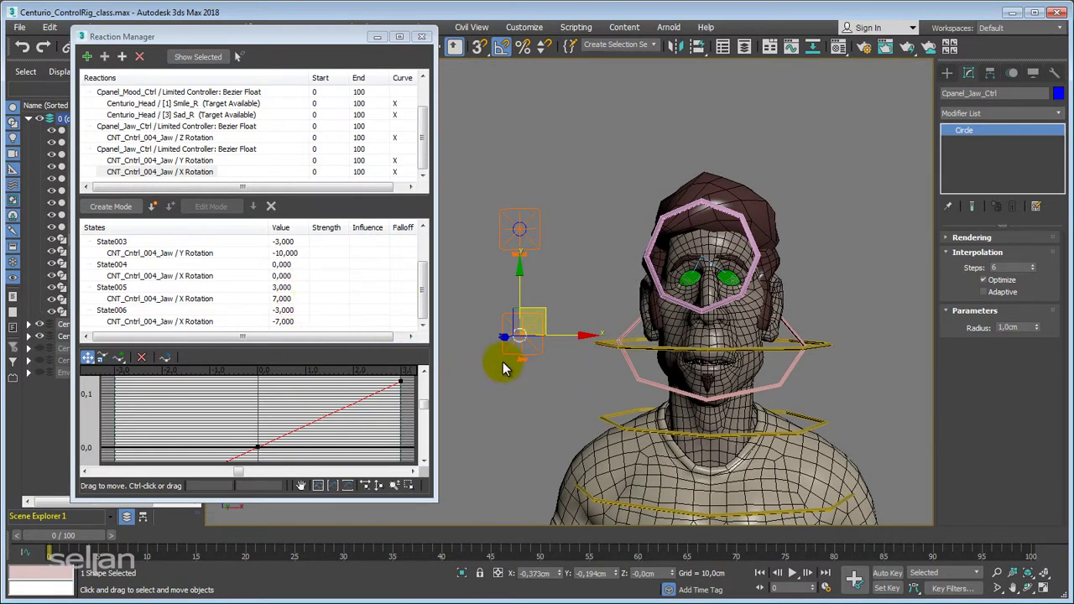
scroll(532, 350, up, 4)
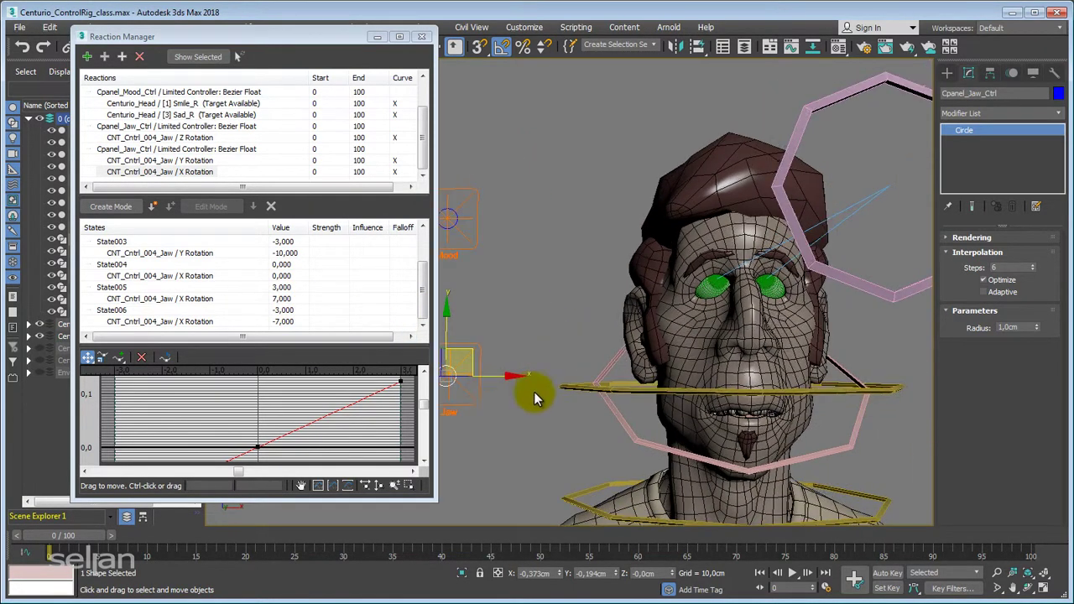
middle_drag(536, 399, 593, 358)
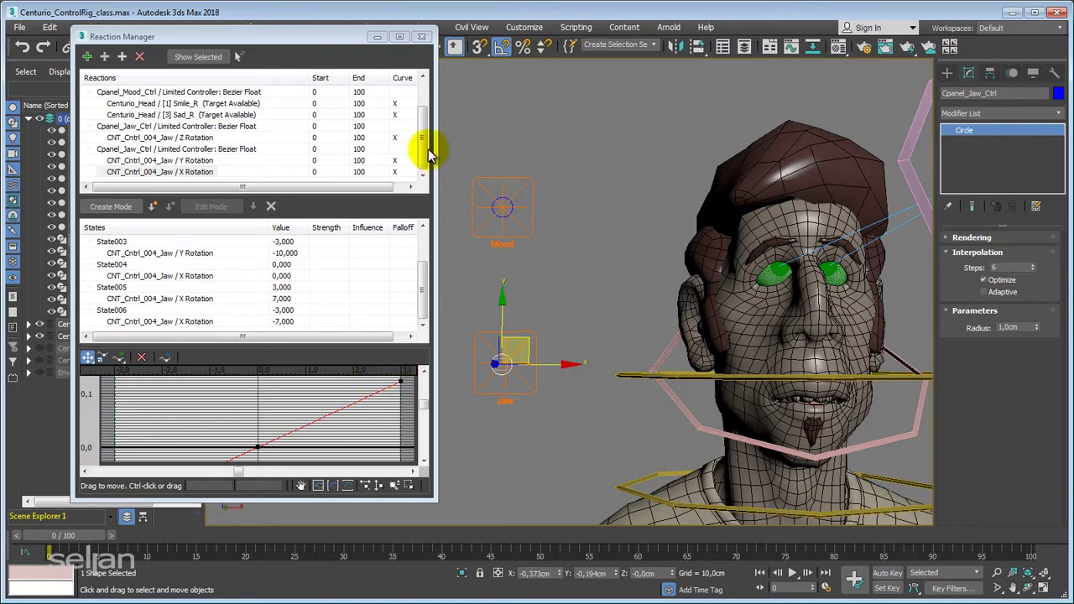
drag(428, 151, 434, 106)
Select and test the Mood control, showing its Smile_L (3) and Sad_L (-3) curve.
click(508, 207)
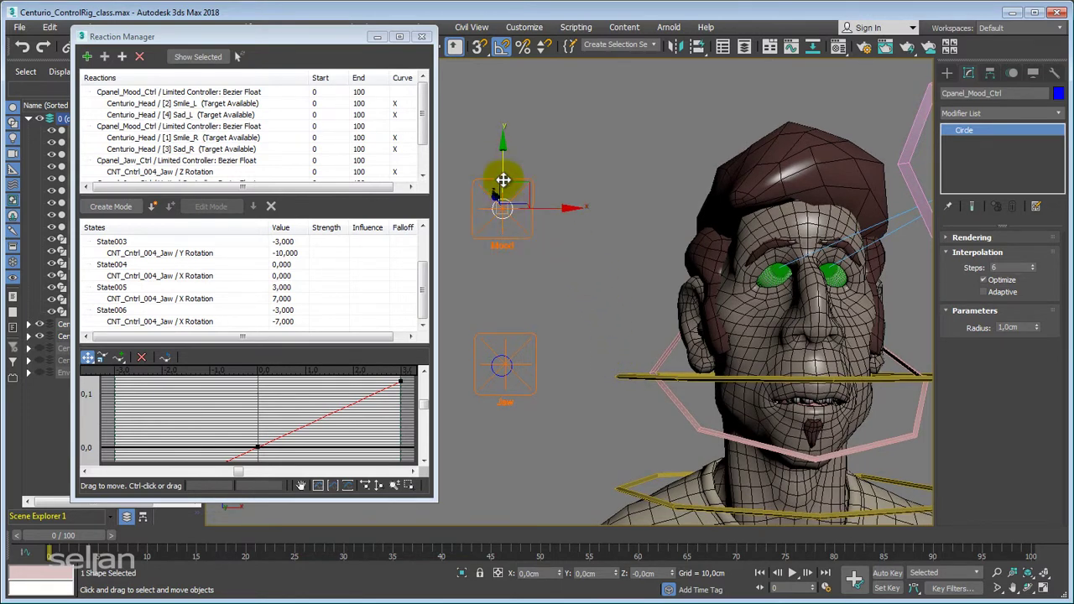
drag(503, 158, 487, 188)
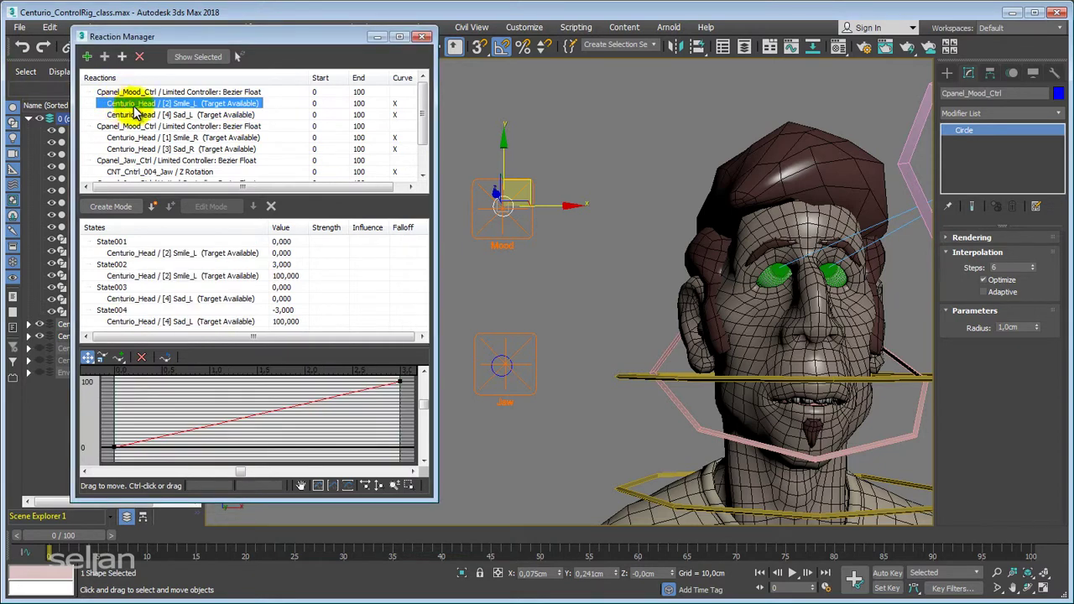
click(172, 92)
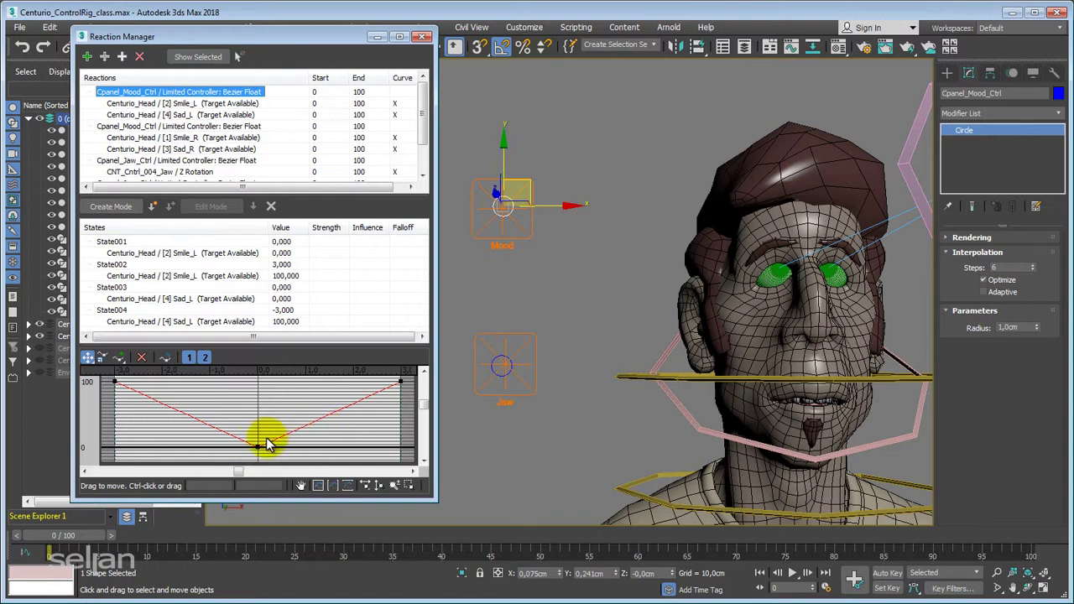
key(z)
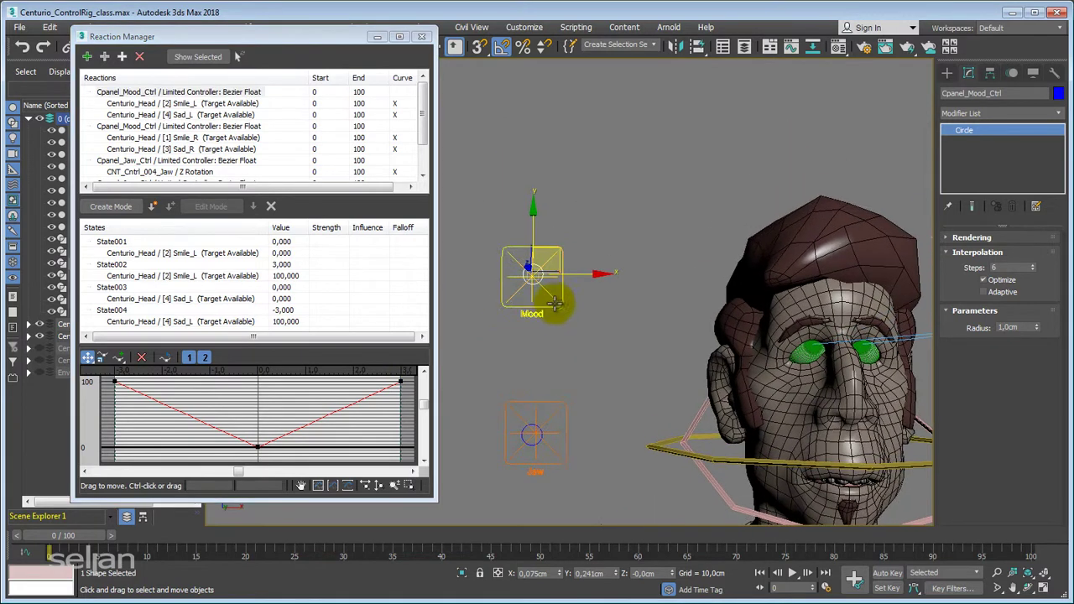
mouse_move(556, 263)
mouse_down()
mouse_move(551, 271)
mouse_move(567, 269)
mouse_up()
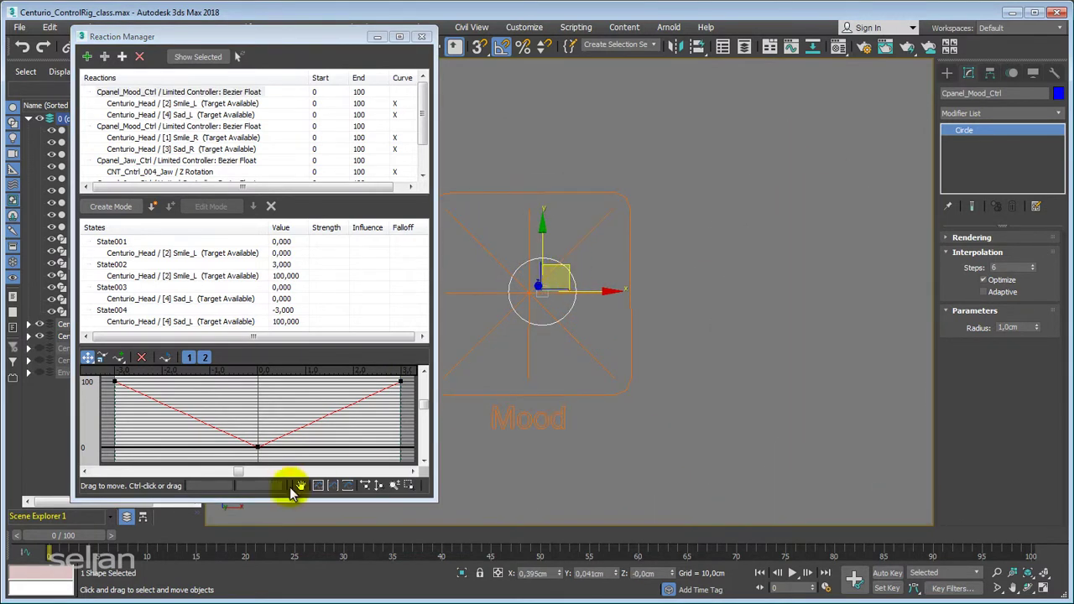
Give the bottom key of the combined Mood curve Bezier tangent handles.
click(257, 444)
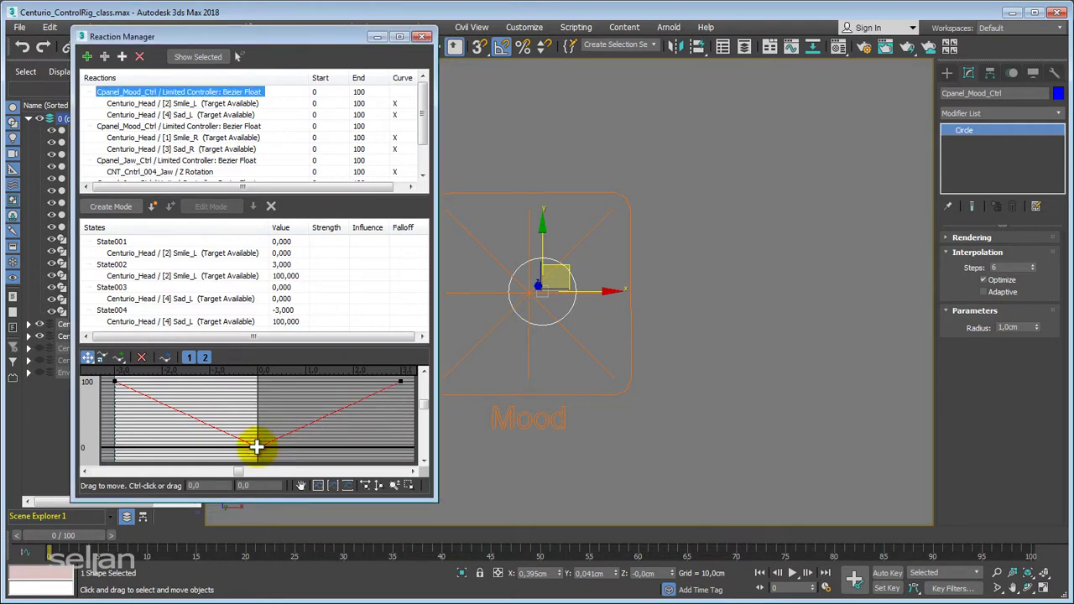
right_click(256, 447)
click(273, 487)
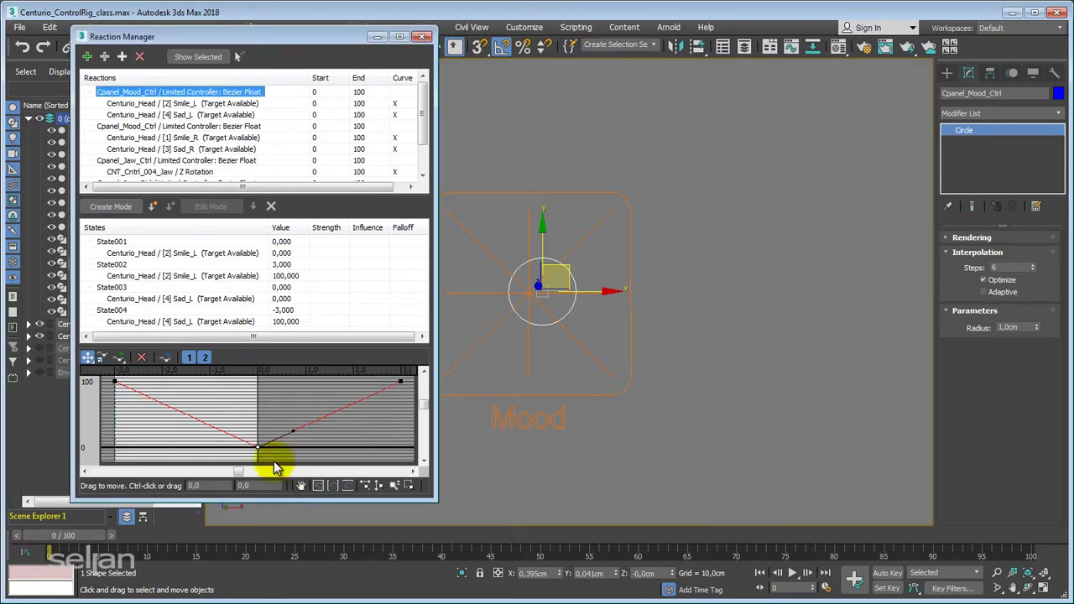
click(265, 451)
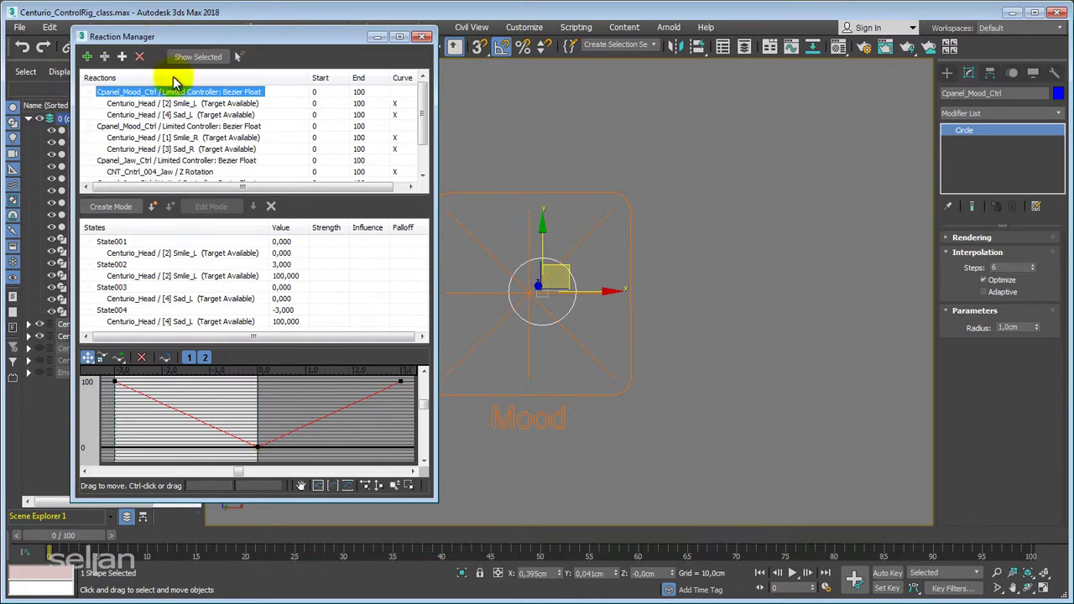
Flatten the Smile_L curve's start and ease it into a Bezier-Corner top key.
click(179, 104)
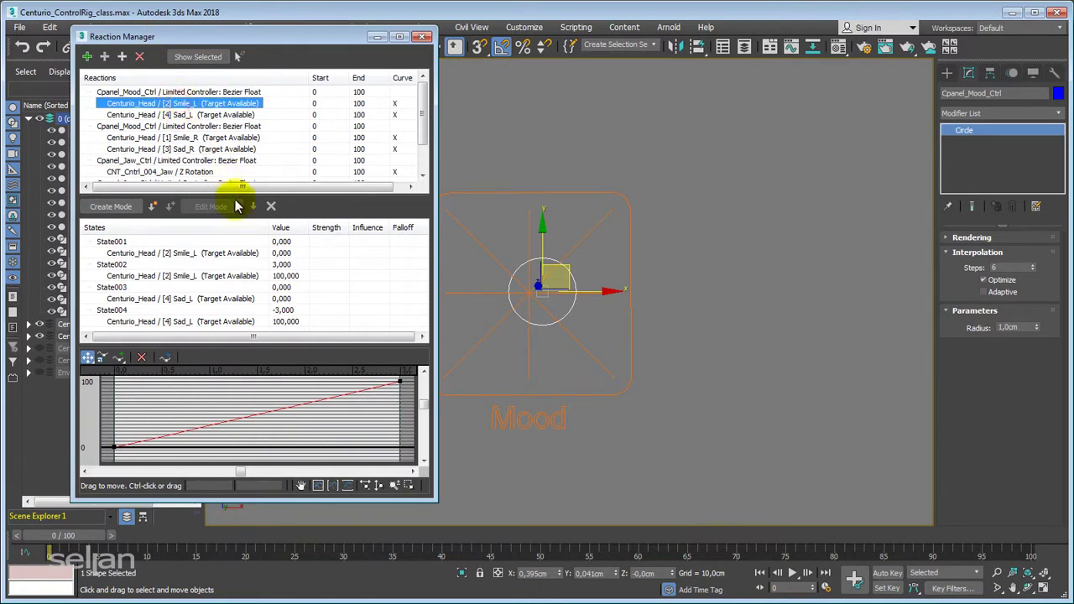
click(114, 445)
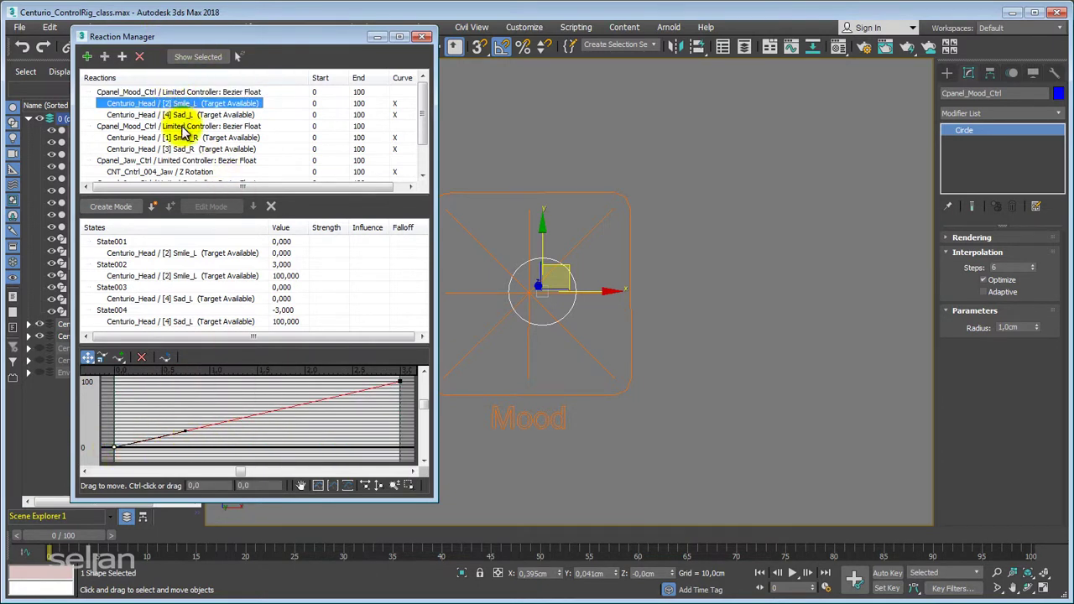
drag(184, 430, 186, 447)
right_click(400, 380)
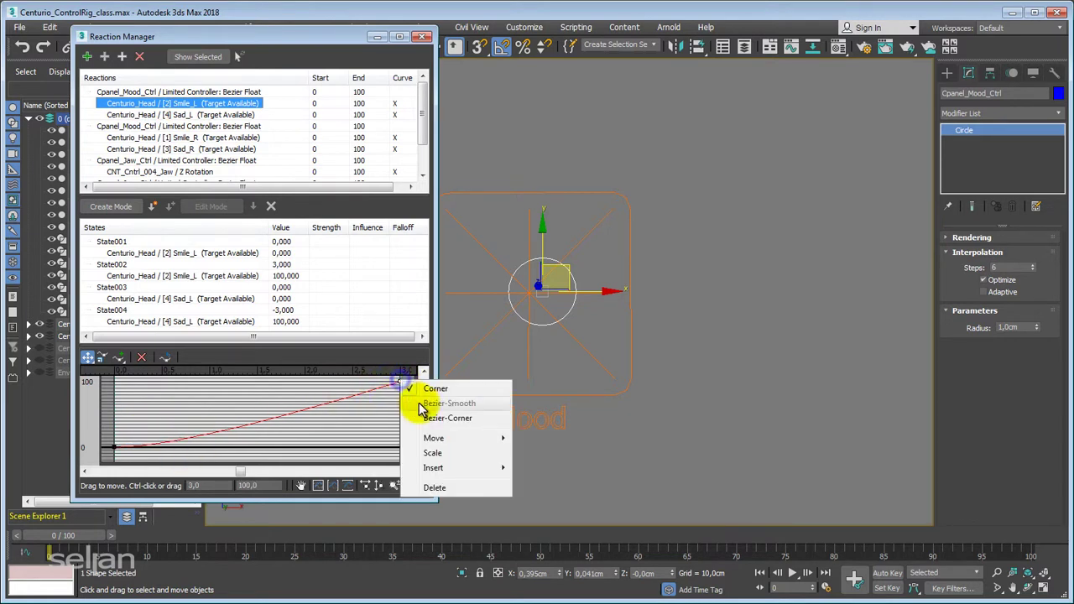
click(432, 417)
drag(328, 397, 332, 382)
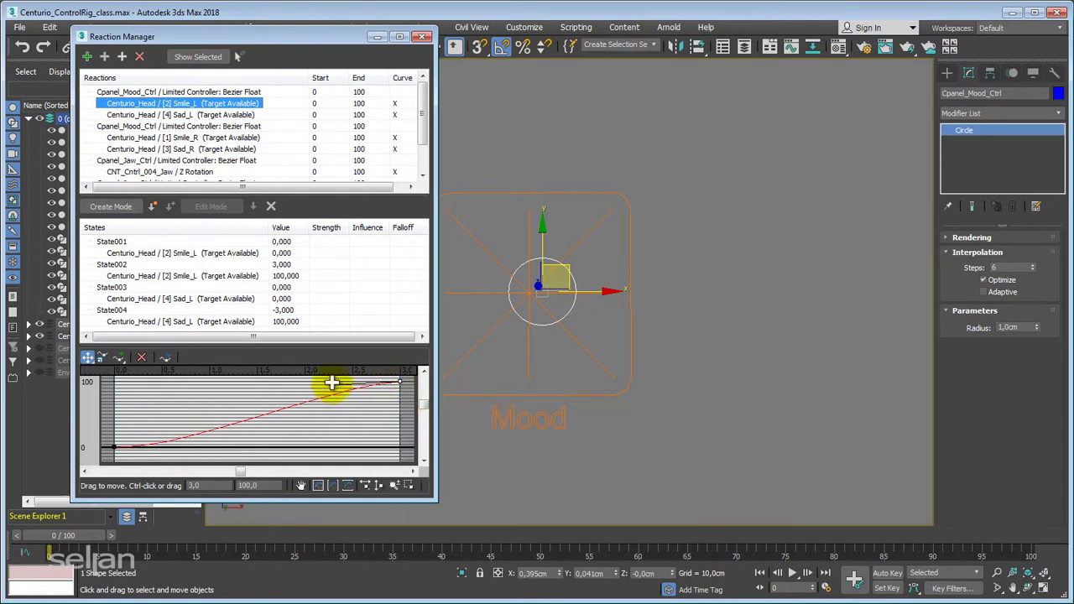
Flatten both ends of the Sad_L curve with Bezier tangents, then view the full curve.
click(193, 114)
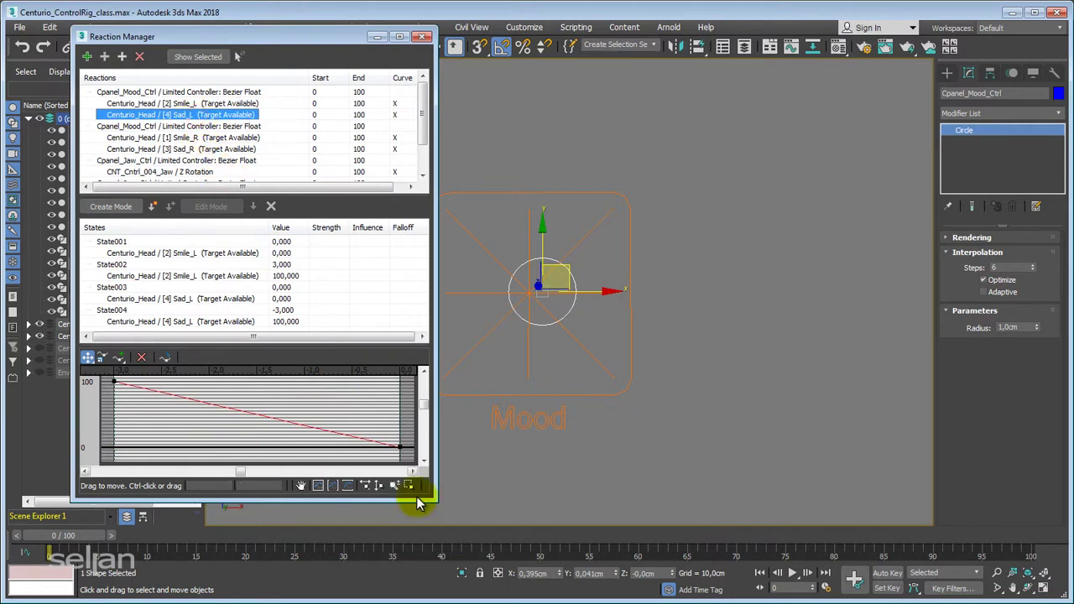
right_click(399, 446)
click(431, 483)
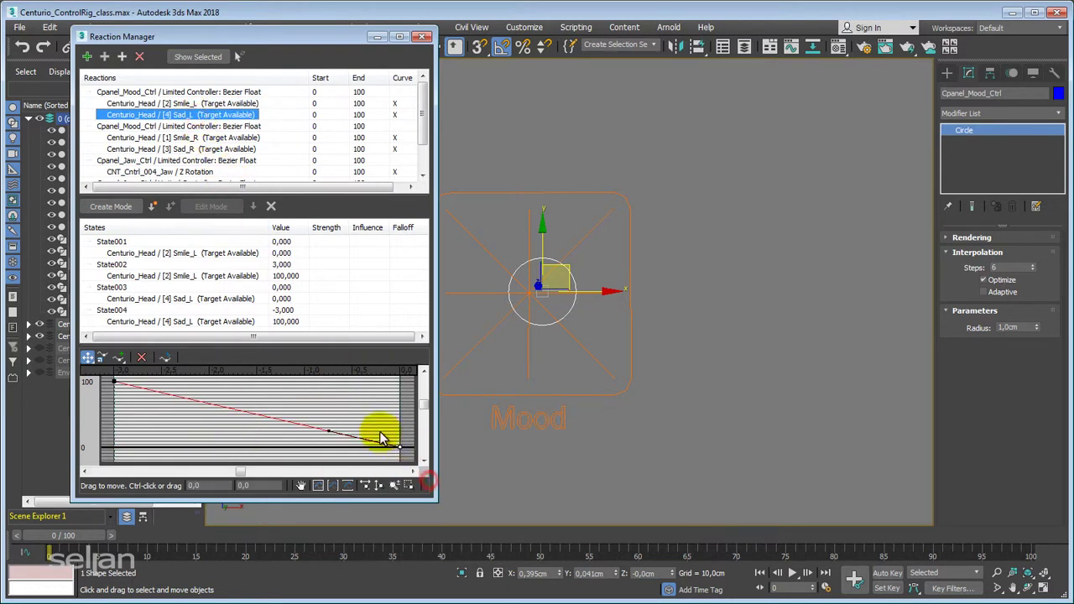
drag(329, 431, 328, 452)
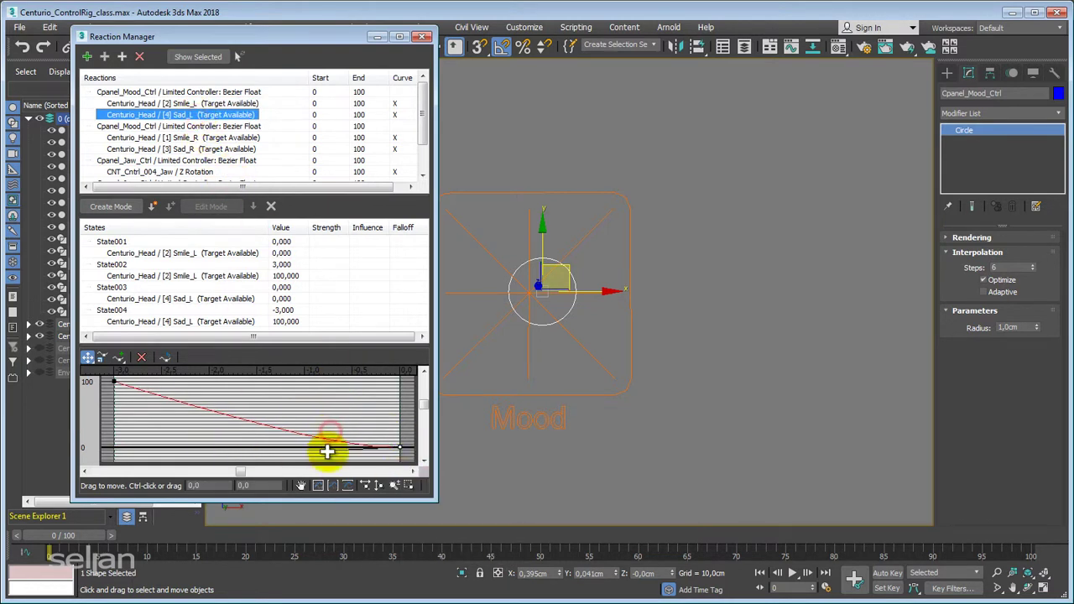
right_click(112, 382)
click(167, 411)
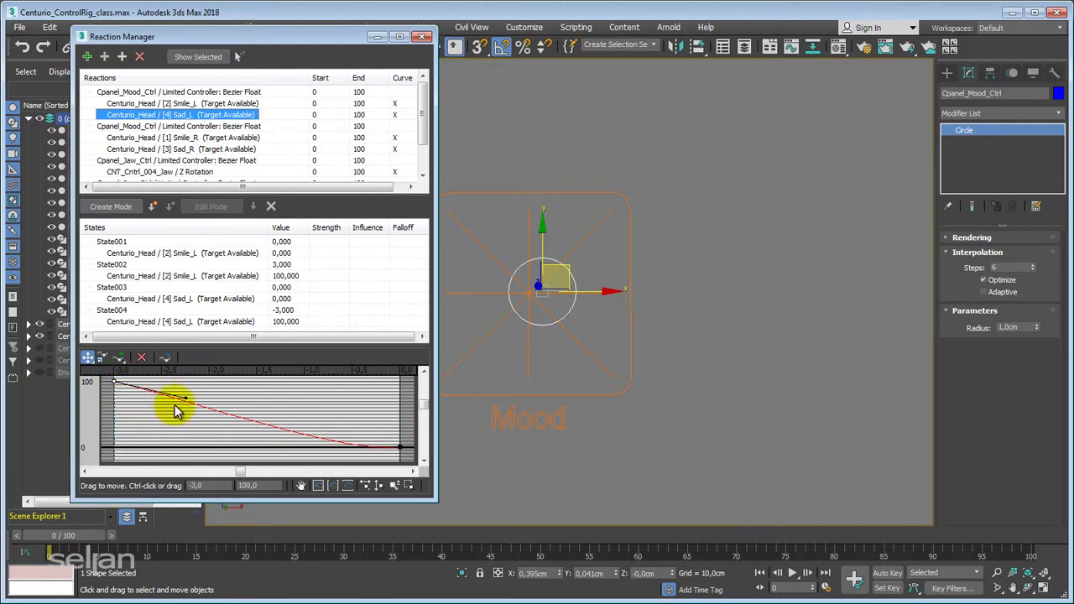
drag(187, 389, 189, 379)
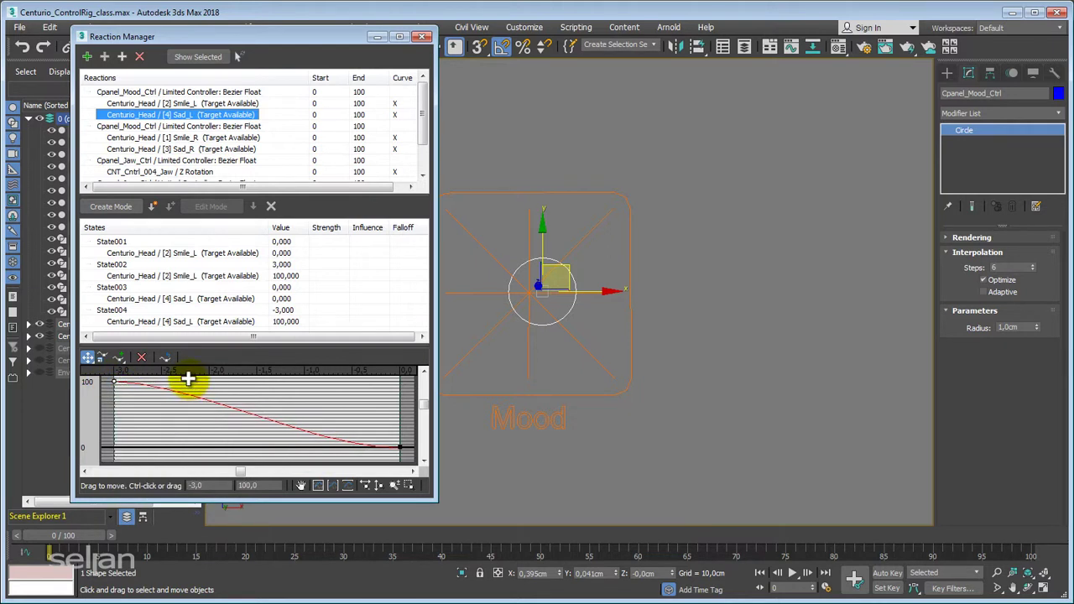
click(128, 92)
scroll(596, 348, down, 2)
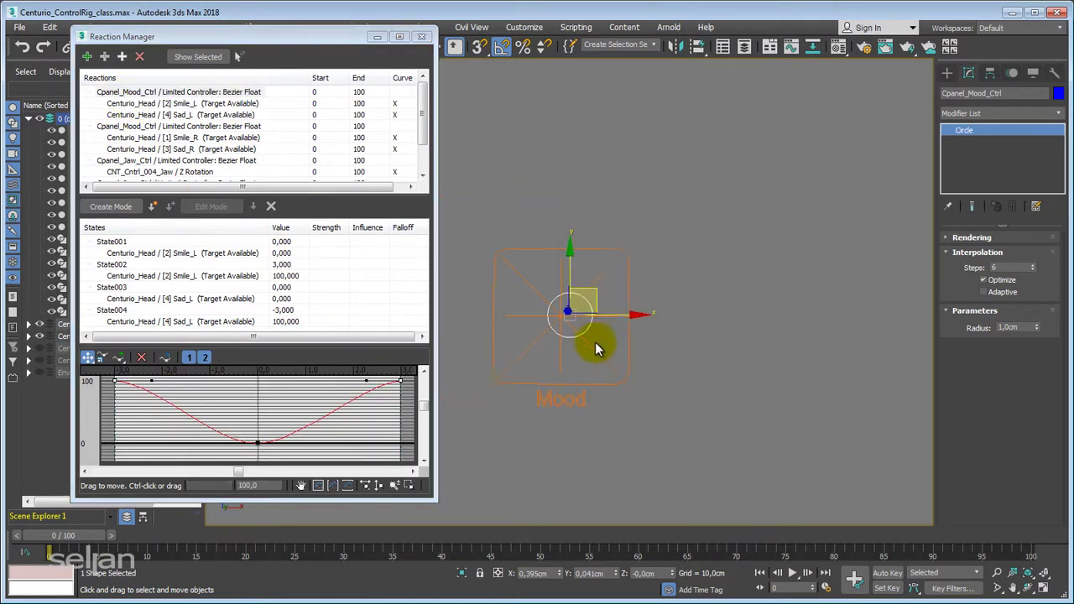
scroll(595, 348, down, 5)
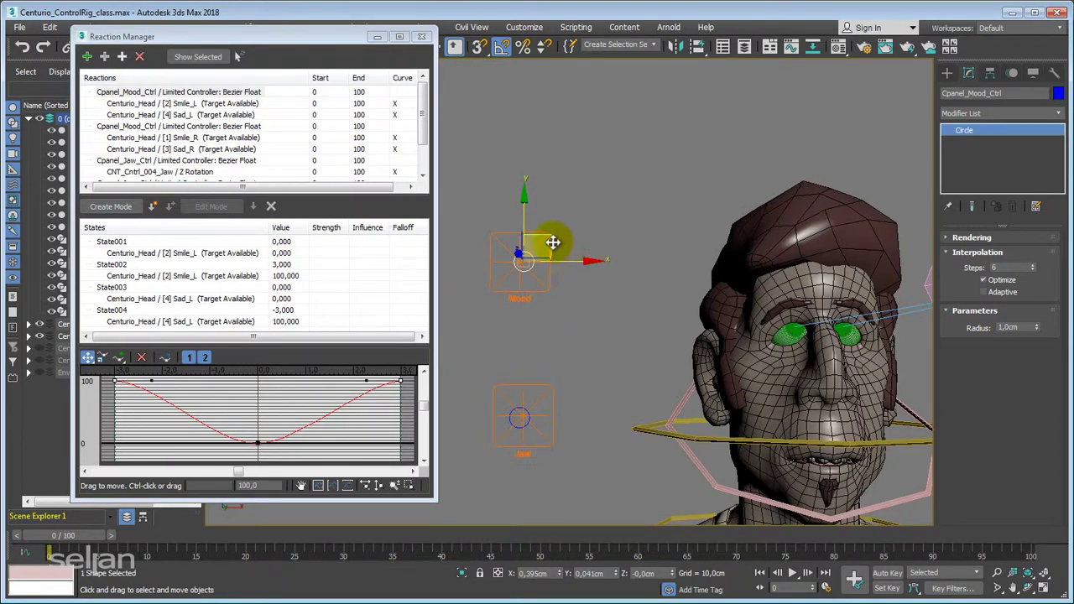
Nudge the Mood control to preview the smoothed smile/sad morphs and orbit around the head.
drag(553, 242, 546, 239)
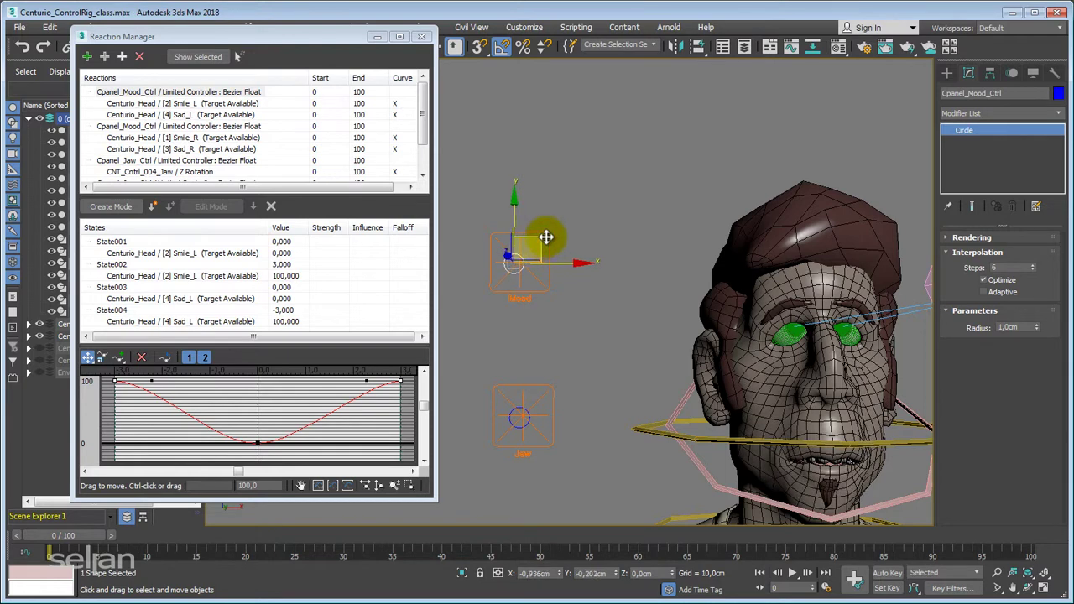
mouse_move(547, 234)
mouse_down()
mouse_move(587, 194)
mouse_move(552, 220)
mouse_move(579, 204)
mouse_move(542, 242)
mouse_move(568, 223)
mouse_move(547, 238)
mouse_move(547, 227)
mouse_move(544, 237)
mouse_move(557, 230)
mouse_move(542, 243)
mouse_move(554, 242)
mouse_move(556, 233)
mouse_move(537, 253)
mouse_move(550, 235)
mouse_up()
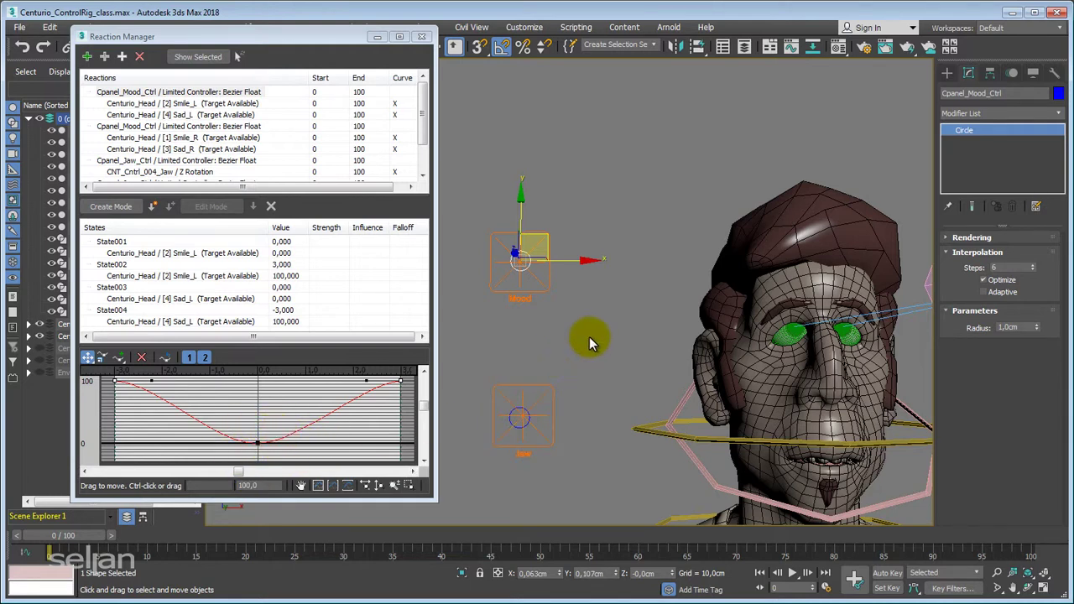
alt+middle_drag(589, 336, 597, 243)
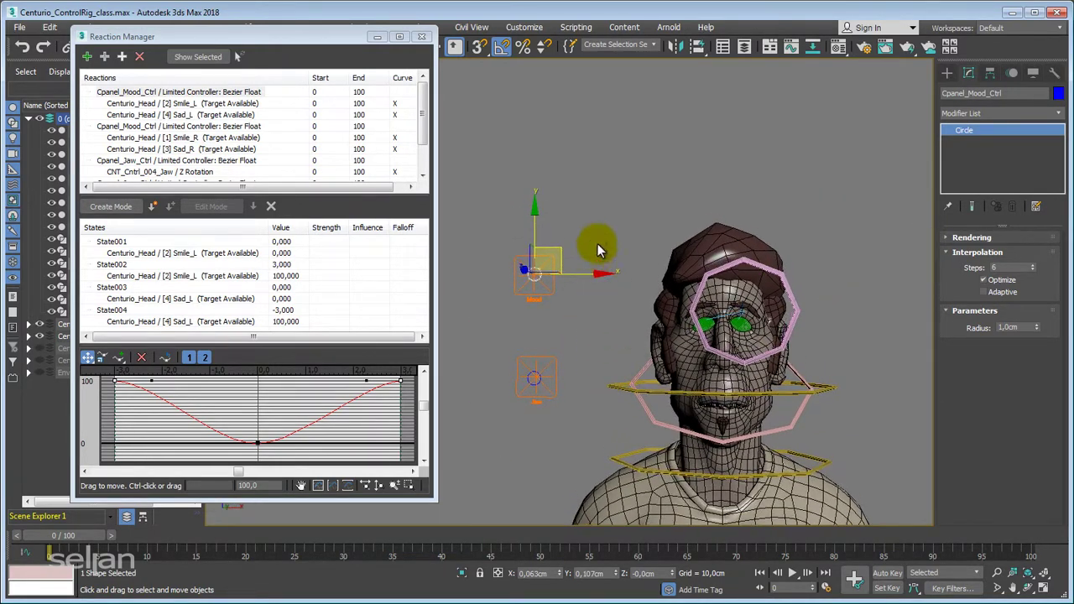
Box-select both Mood control shapes and reframe the view on the head and controls.
drag(588, 212, 485, 319)
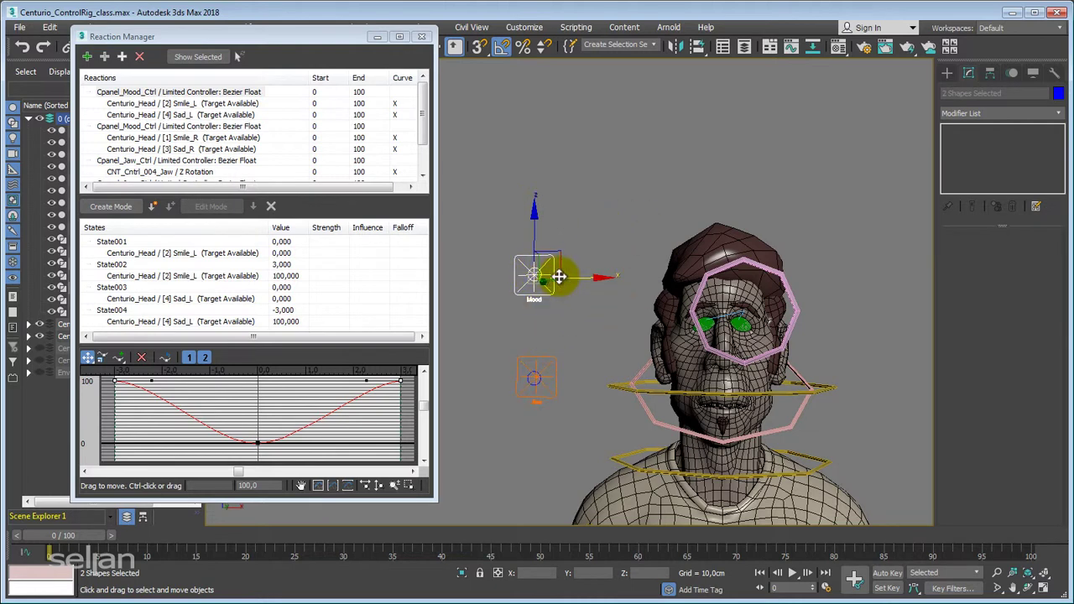
middle_drag(582, 343, 583, 324)
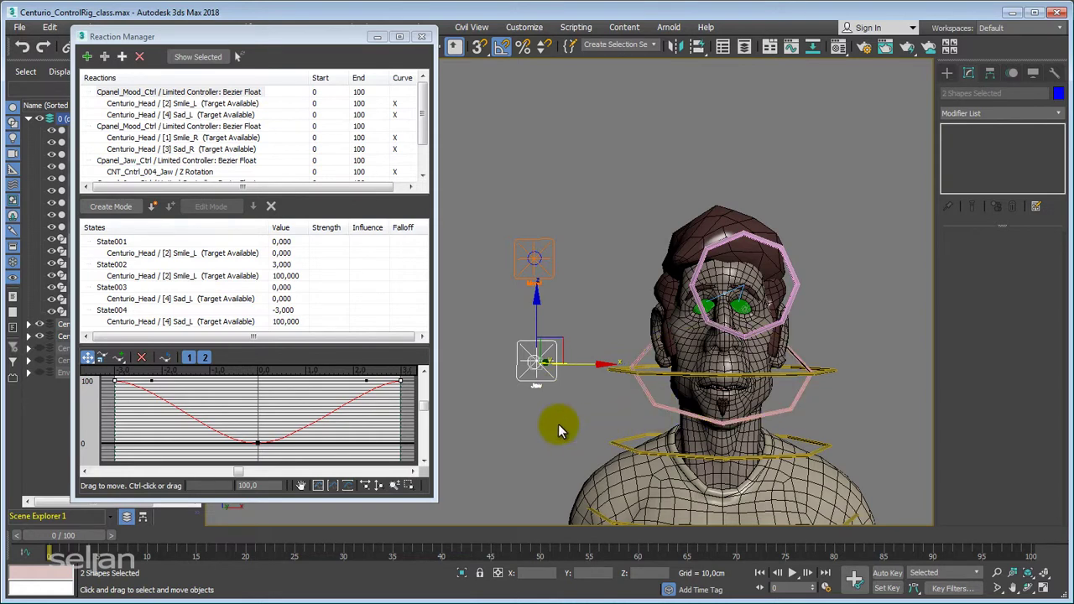
middle_drag(554, 420, 543, 429)
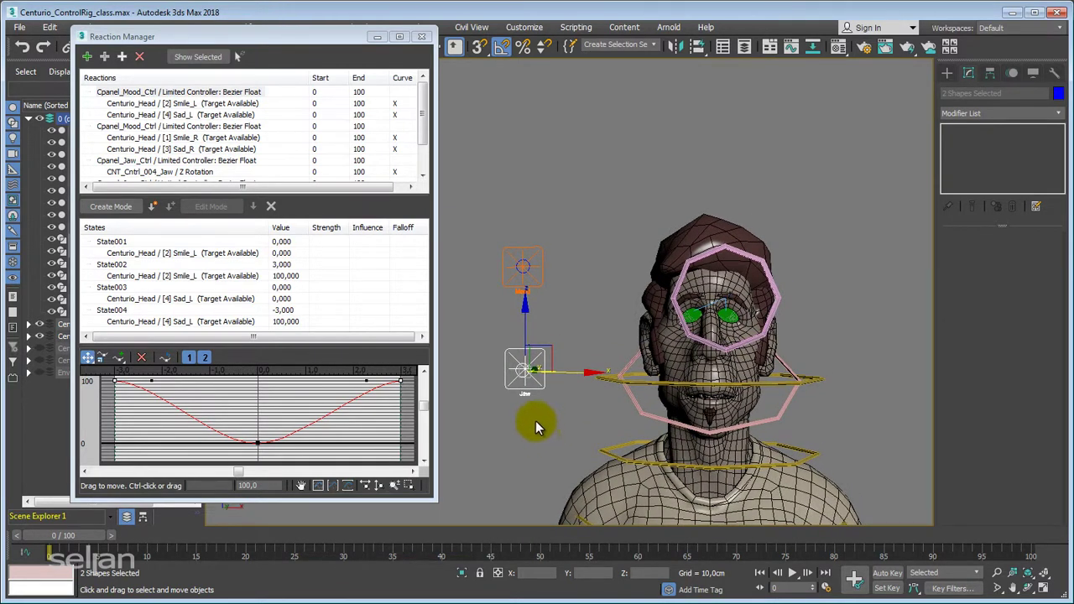
scroll(541, 417, down, 3)
middle_drag(546, 415, 546, 386)
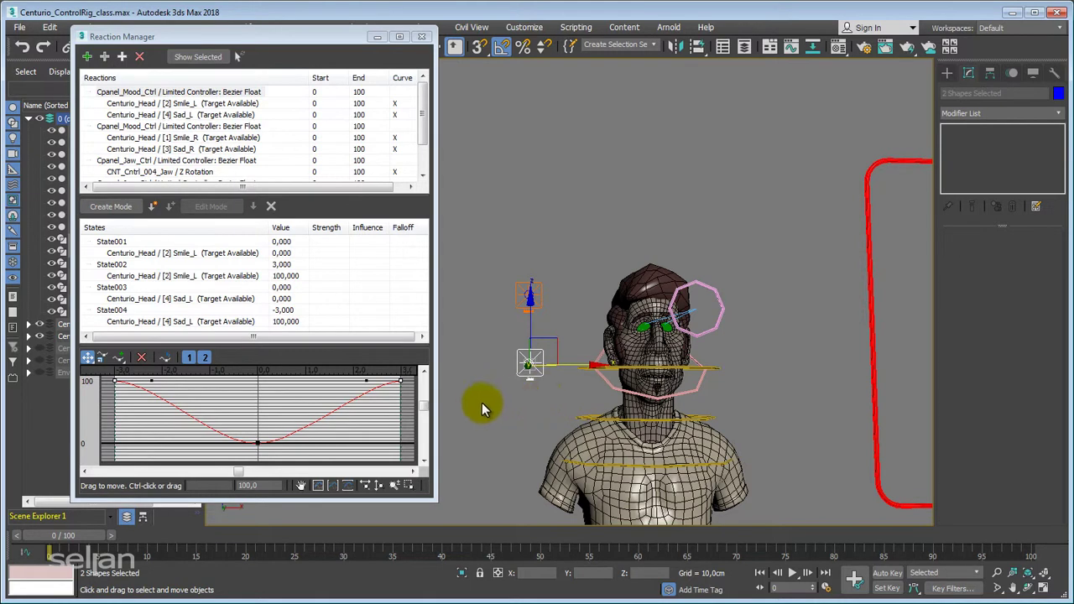
scroll(481, 403, up, 2)
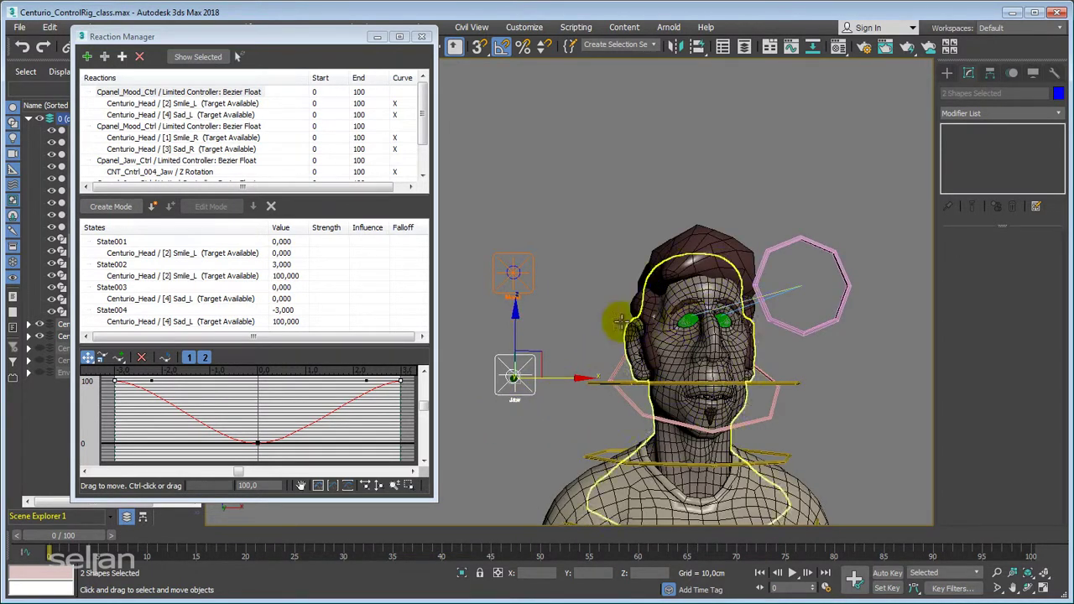
alt+middle_drag(593, 313, 611, 327)
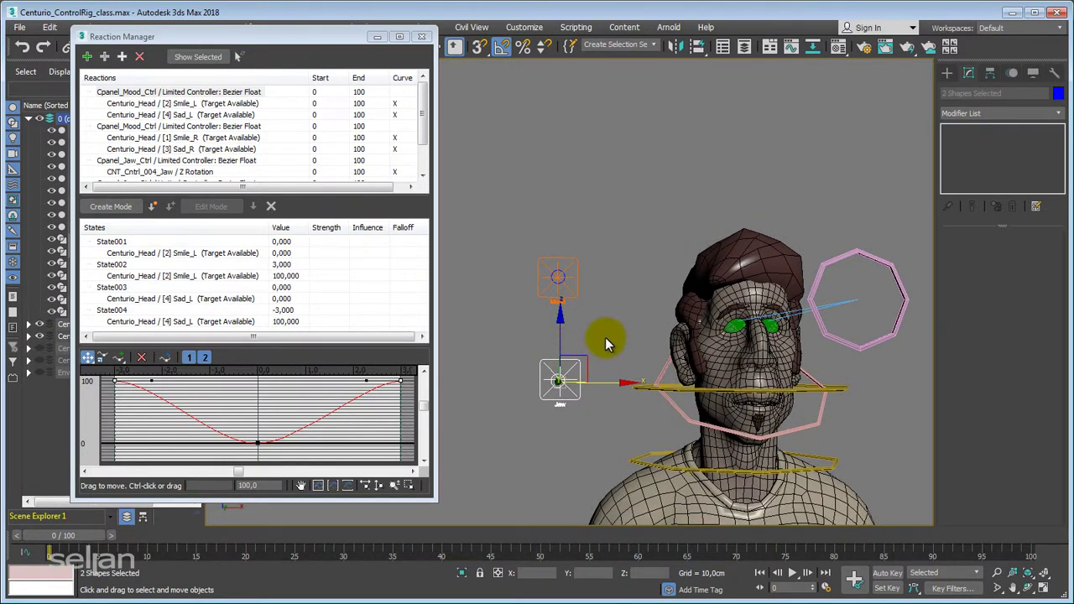
middle_drag(607, 336, 589, 339)
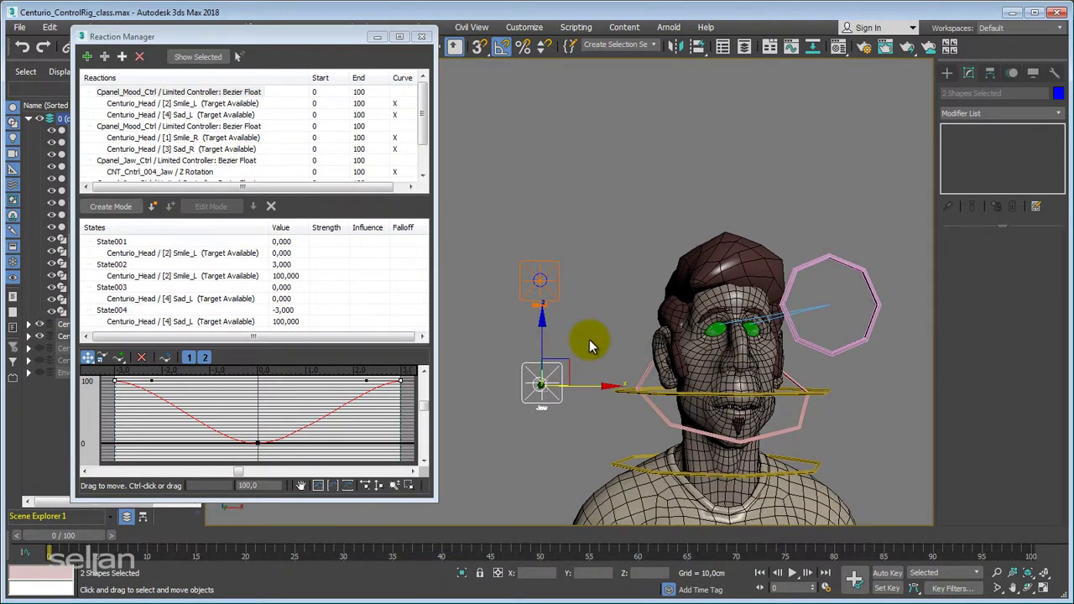